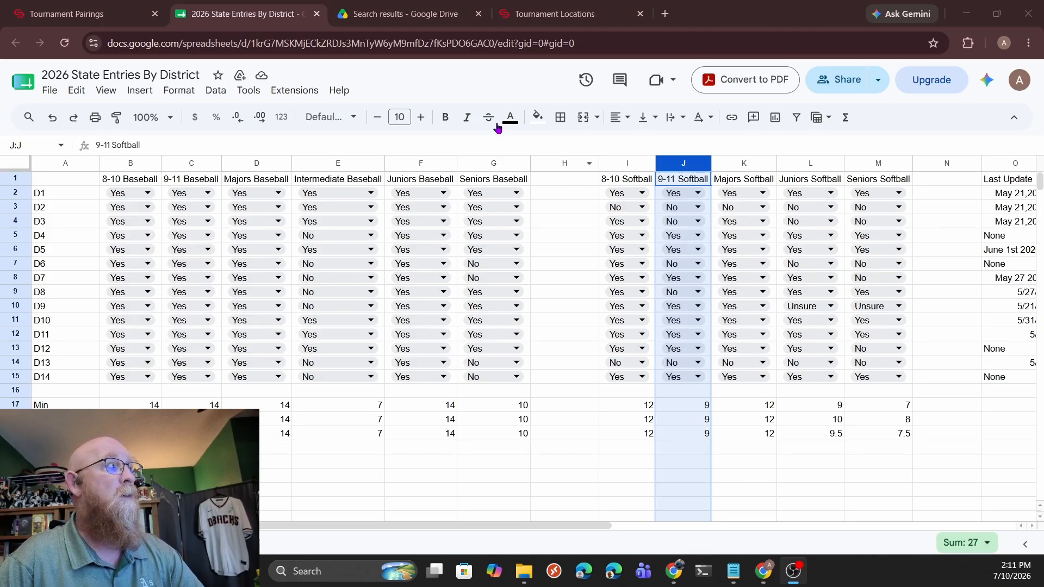
# Switch to Google Drive and make a copy of the 9 Team Double Elimination Bracket spreadsheet
pyautogui.click(432, 22)
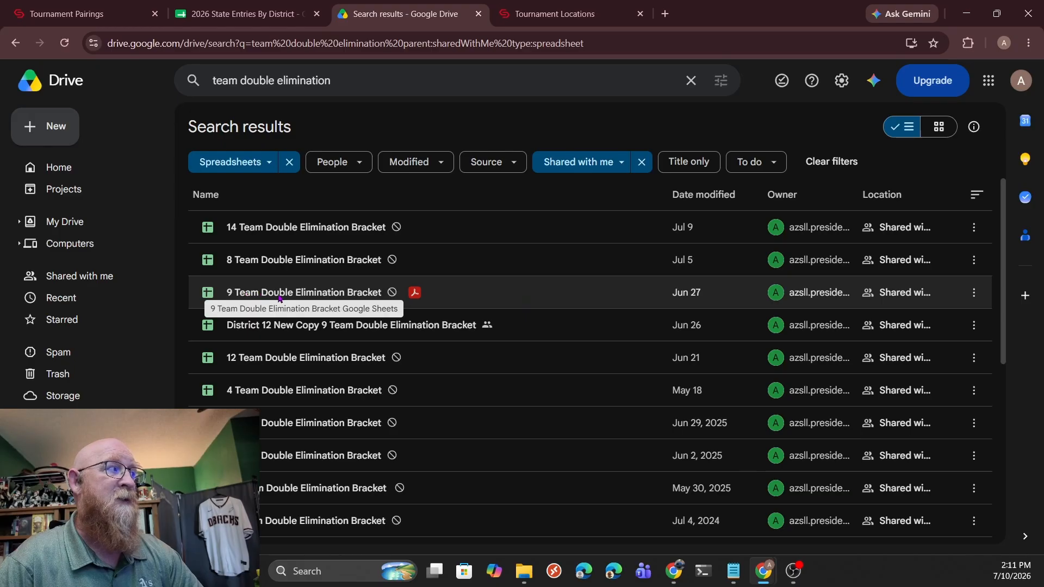
pyautogui.click(328, 295)
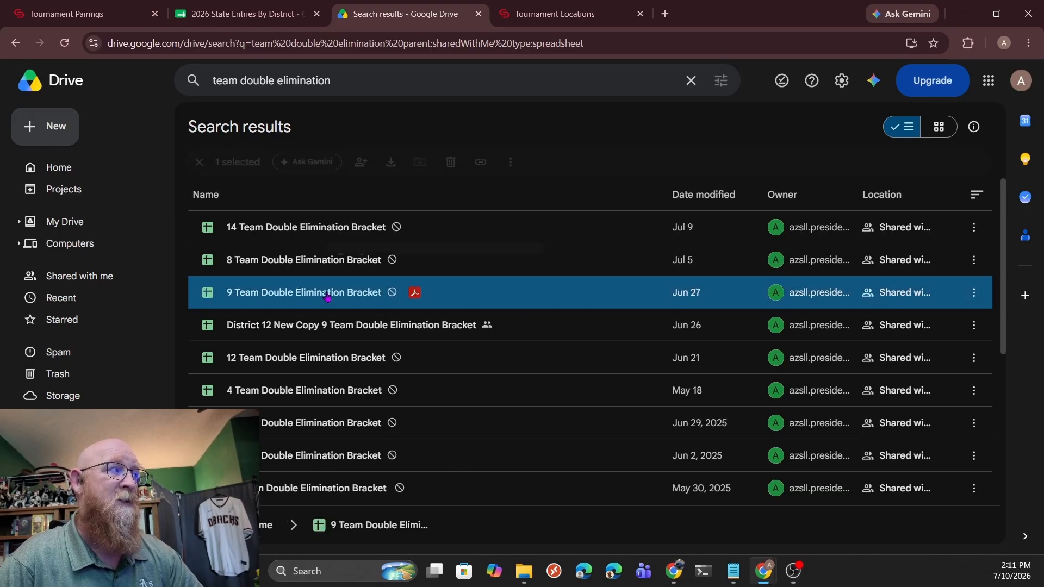
pyautogui.rightClick(328, 296)
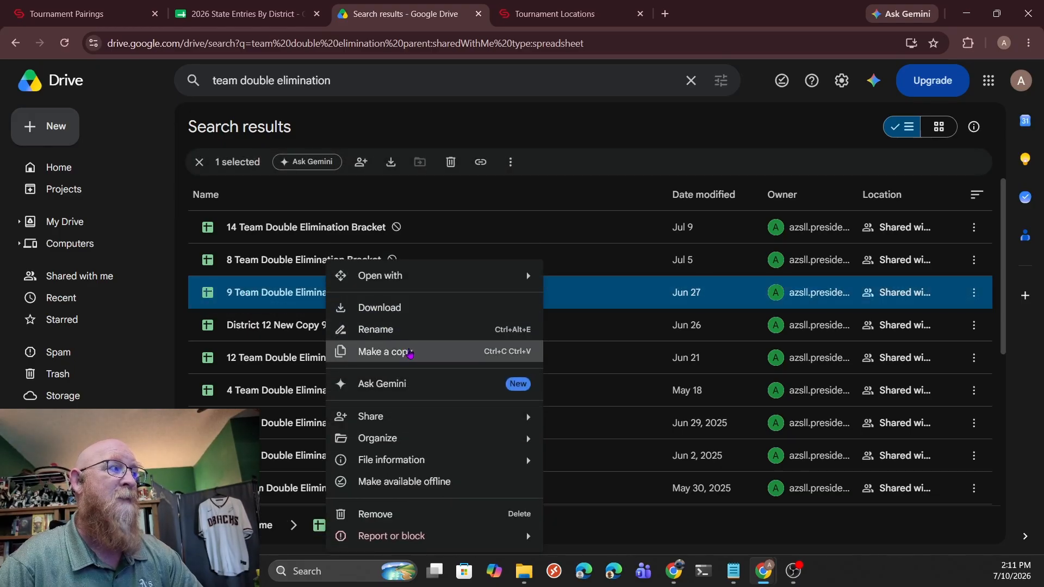
pyautogui.click(409, 352)
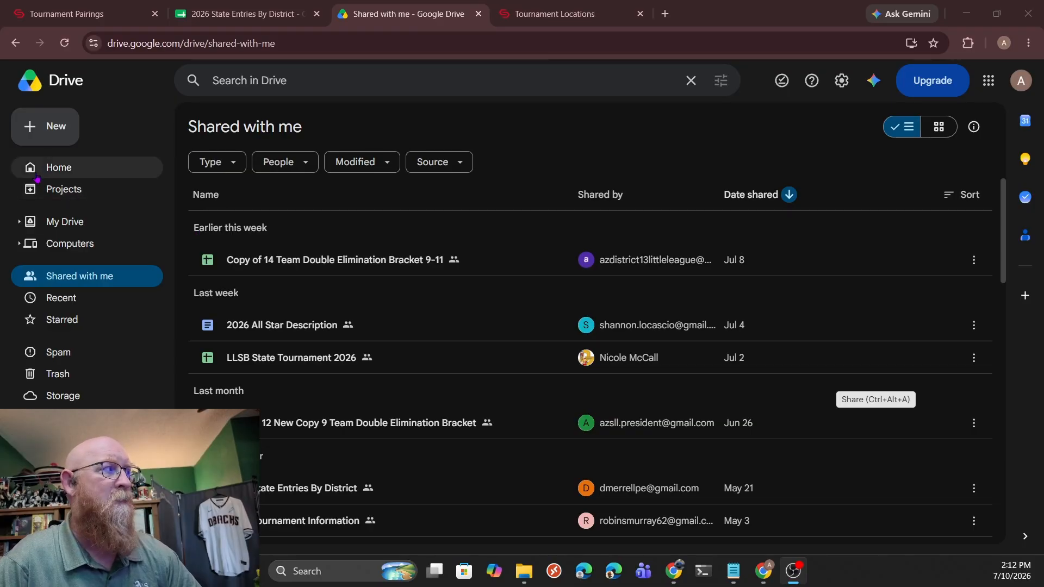
# Look through the Drive home and shared files, and search the shared files for team double elimination
pyautogui.click(57, 173)
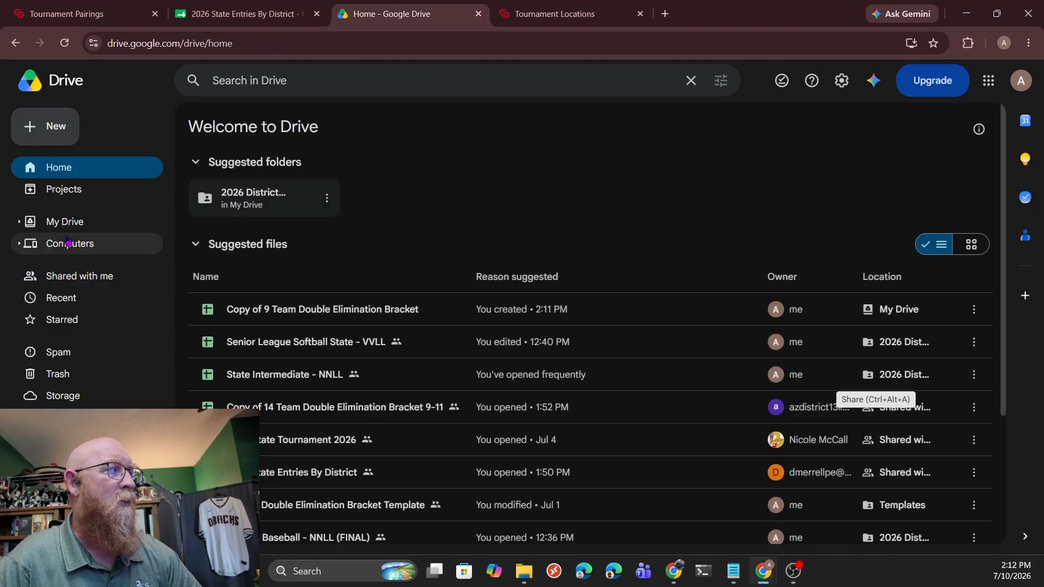
pyautogui.click(74, 274)
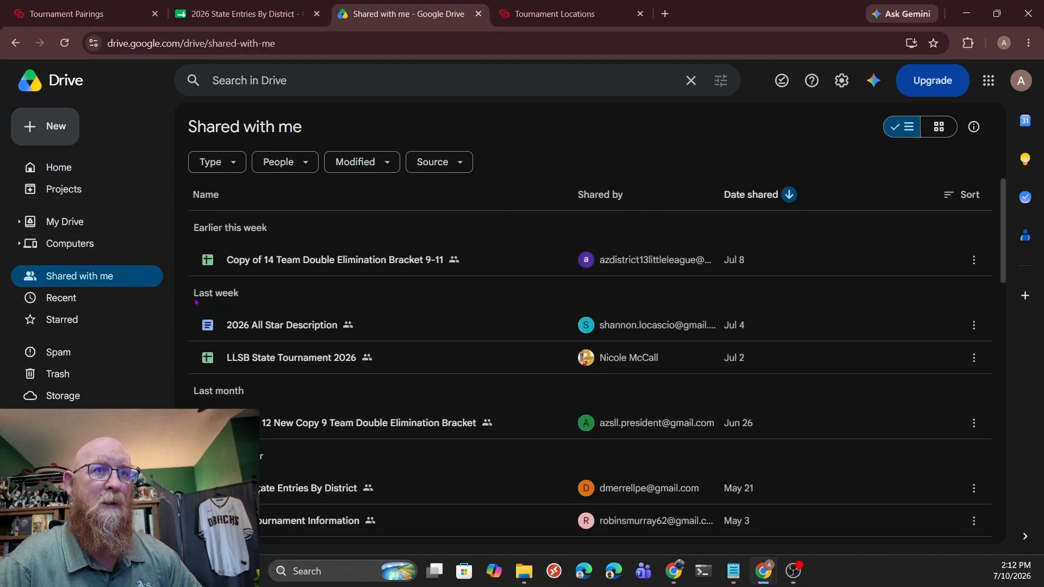
pyautogui.click(432, 76)
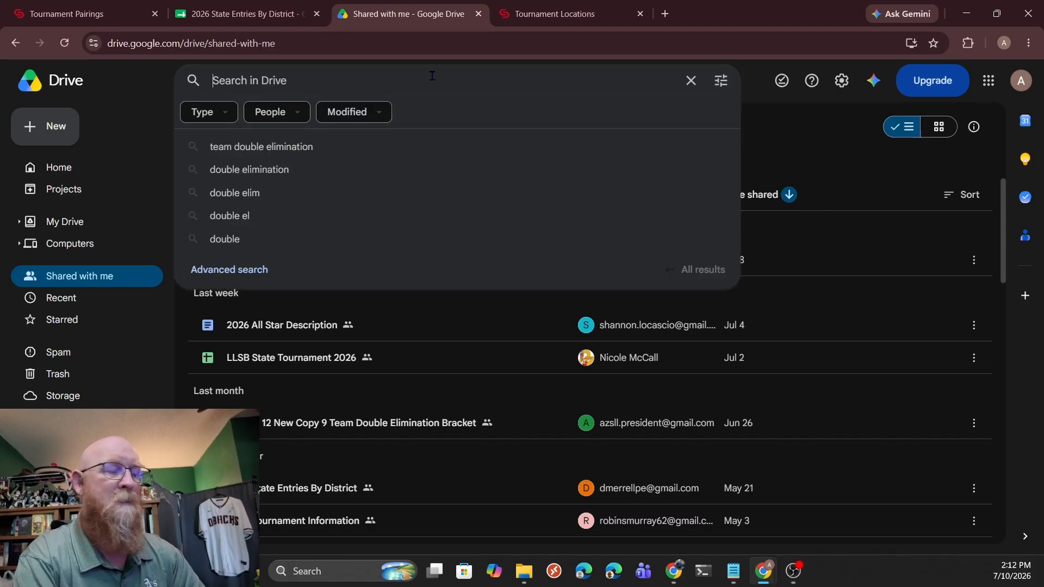
pyautogui.click(319, 153)
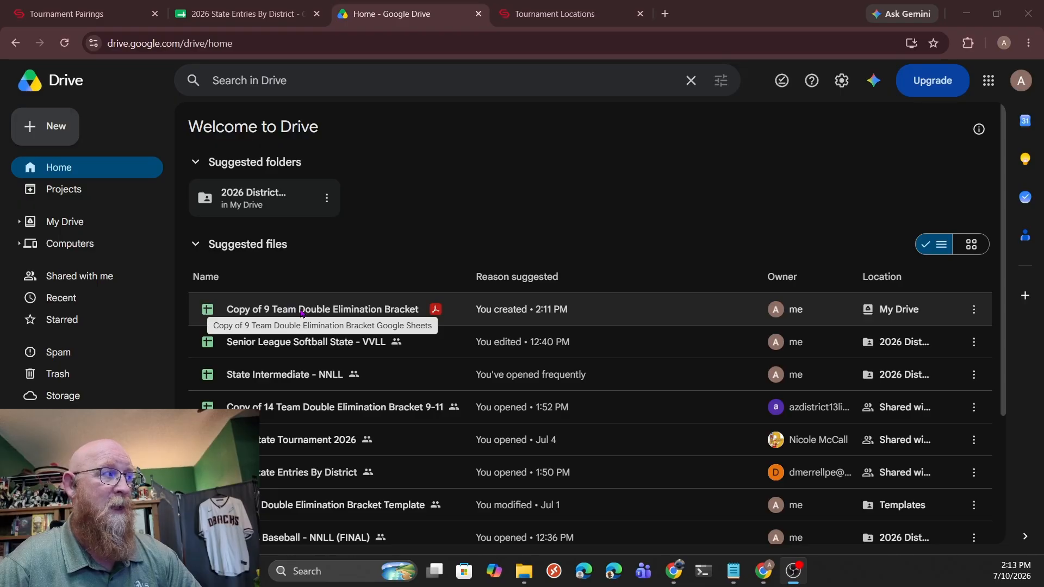
# Move Copy of 9 Team Double Elimination Bracket into the 2026 District Tournaments folder, accepting the access change
pyautogui.rightClick(317, 311)
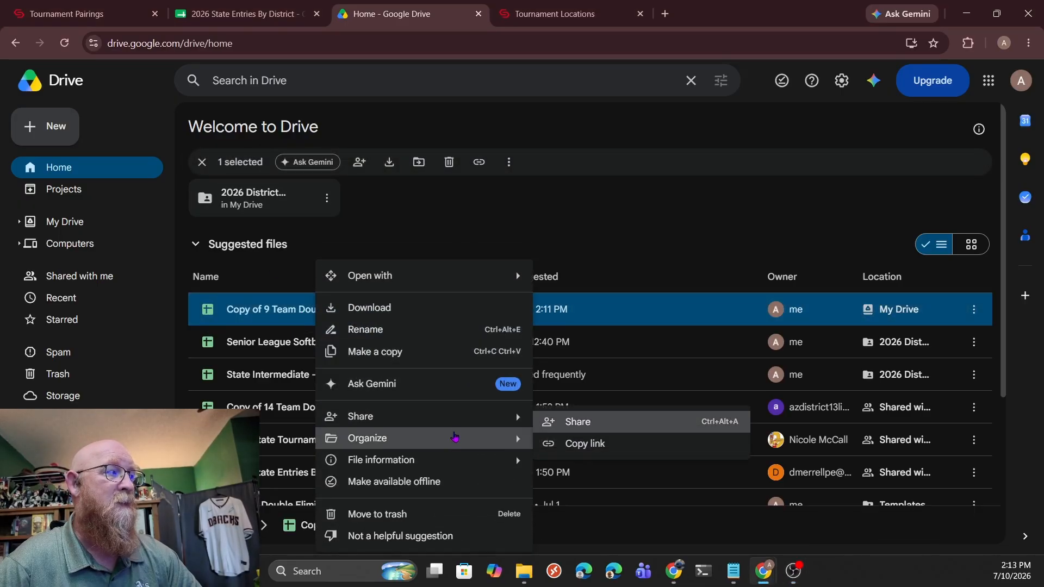
pyautogui.moveTo(455, 436)
pyautogui.click(587, 446)
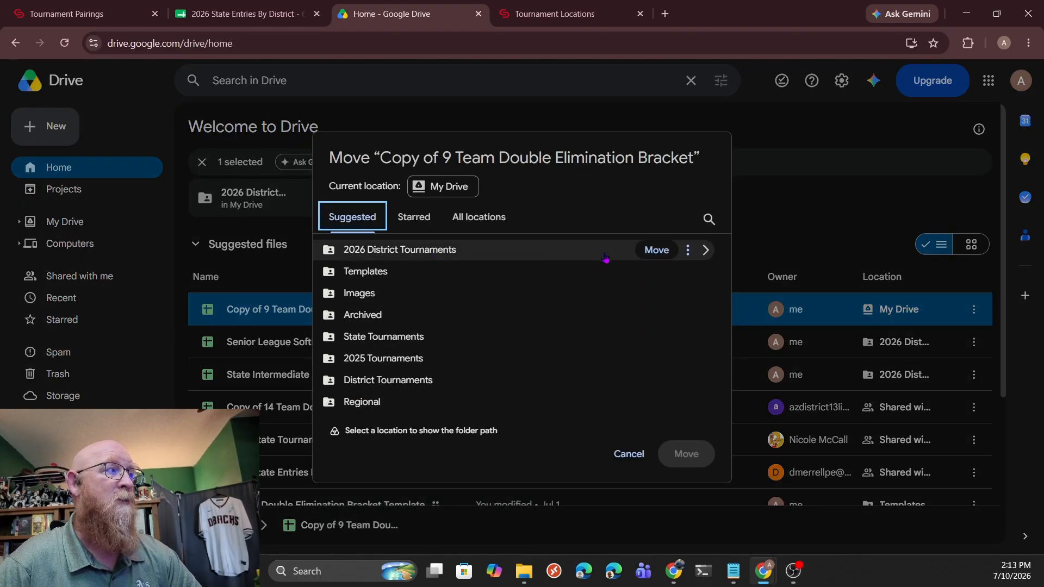
pyautogui.click(655, 251)
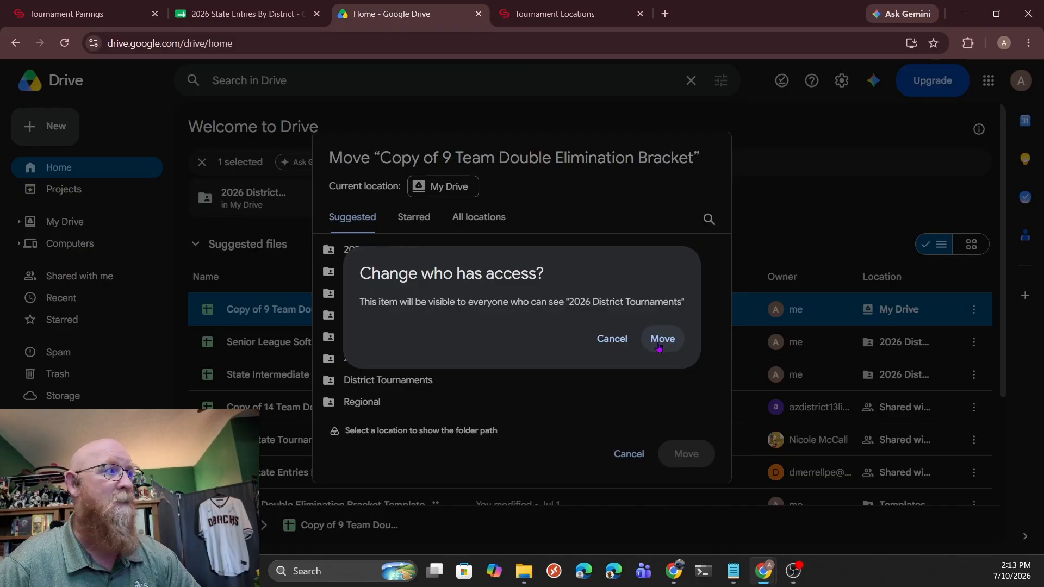
pyautogui.click(661, 340)
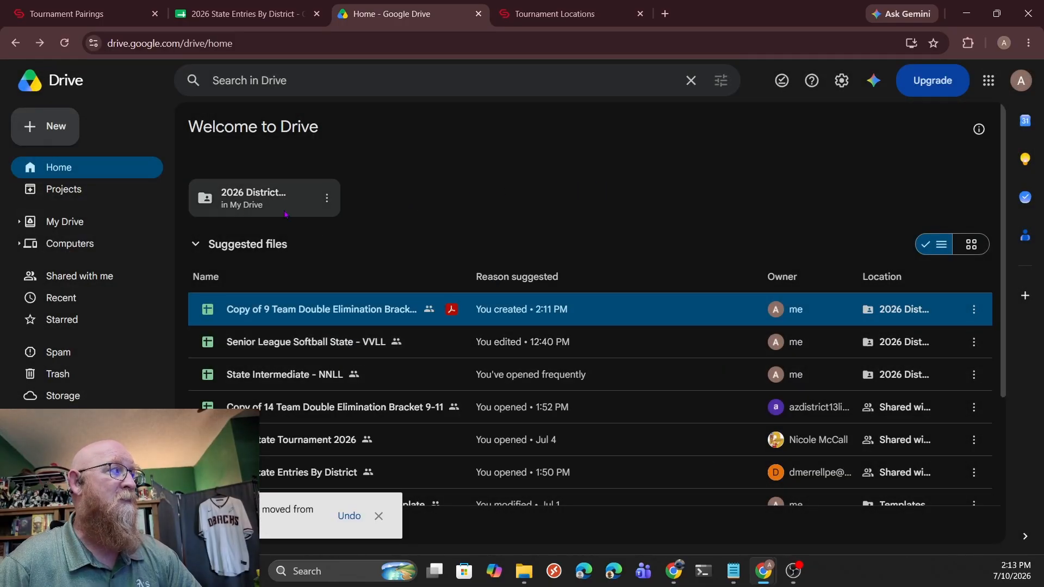
# Open the 2026 District Tournaments folder and rename the 9-team bracket copy to State 9-11 Softball - VVLL
pyautogui.click(247, 197)
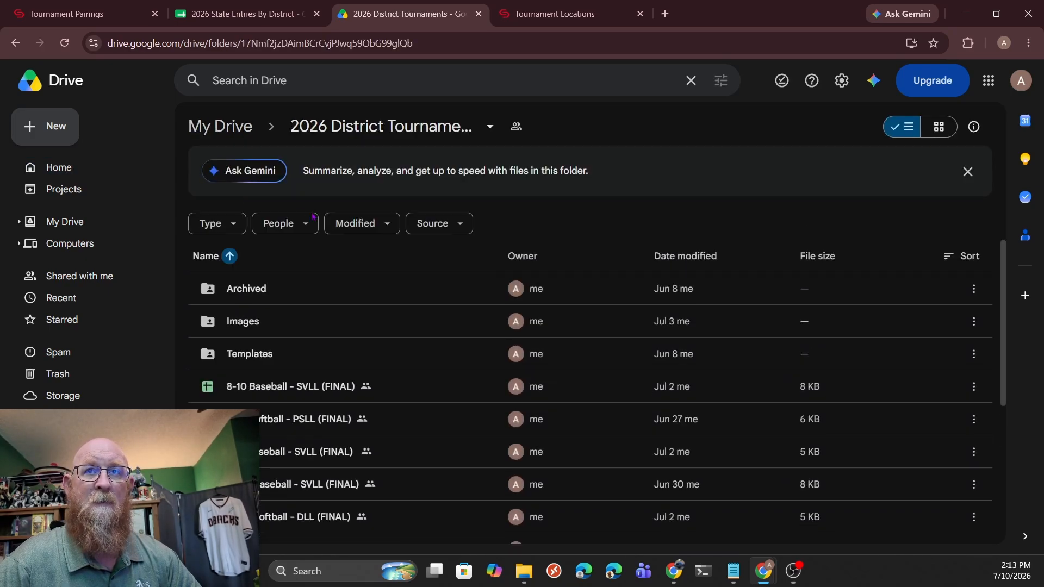
pyautogui.scroll(-4, 405, 368)
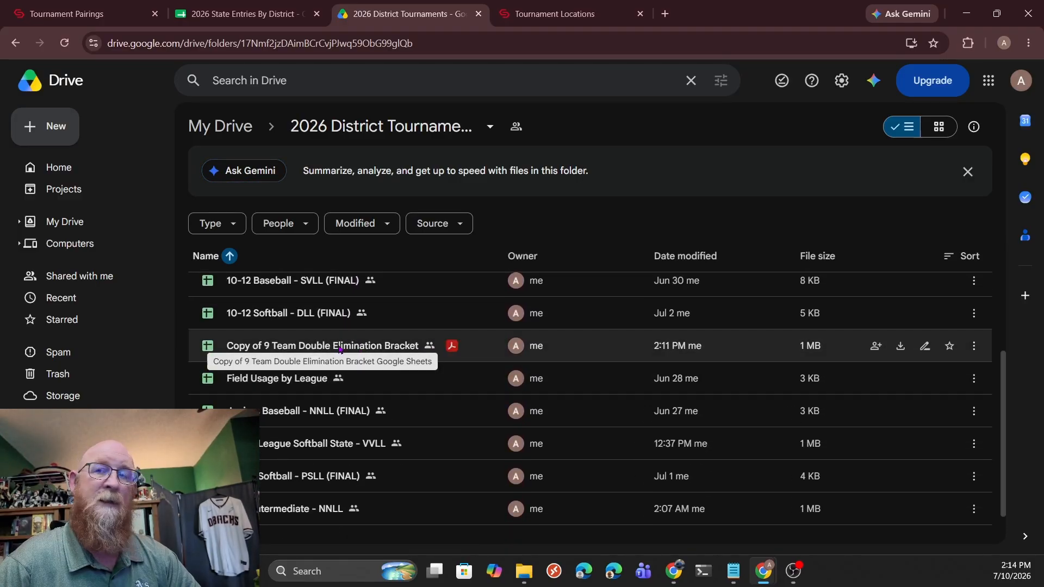
pyautogui.rightClick(339, 350)
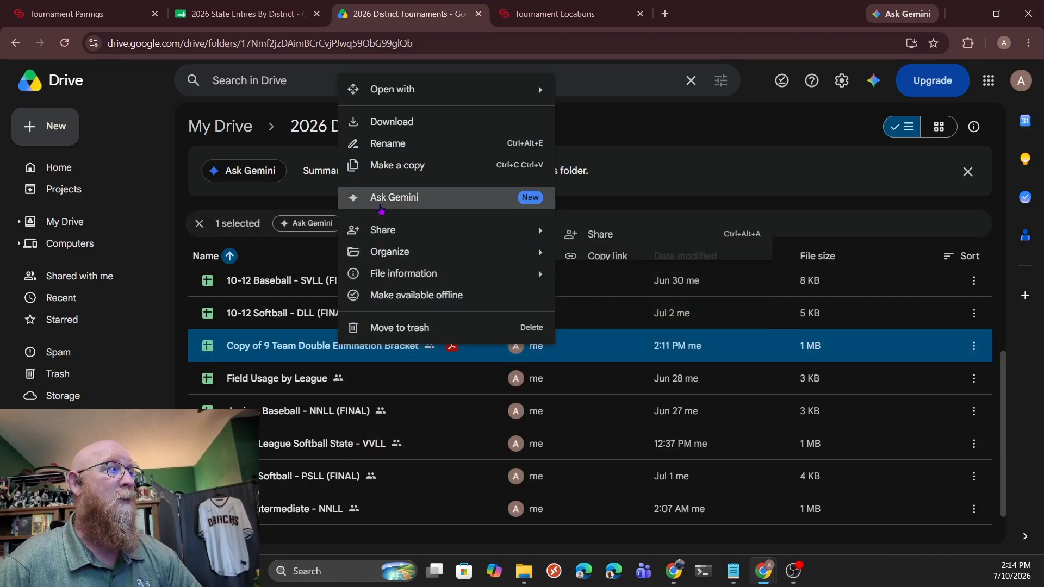
pyautogui.click(388, 145)
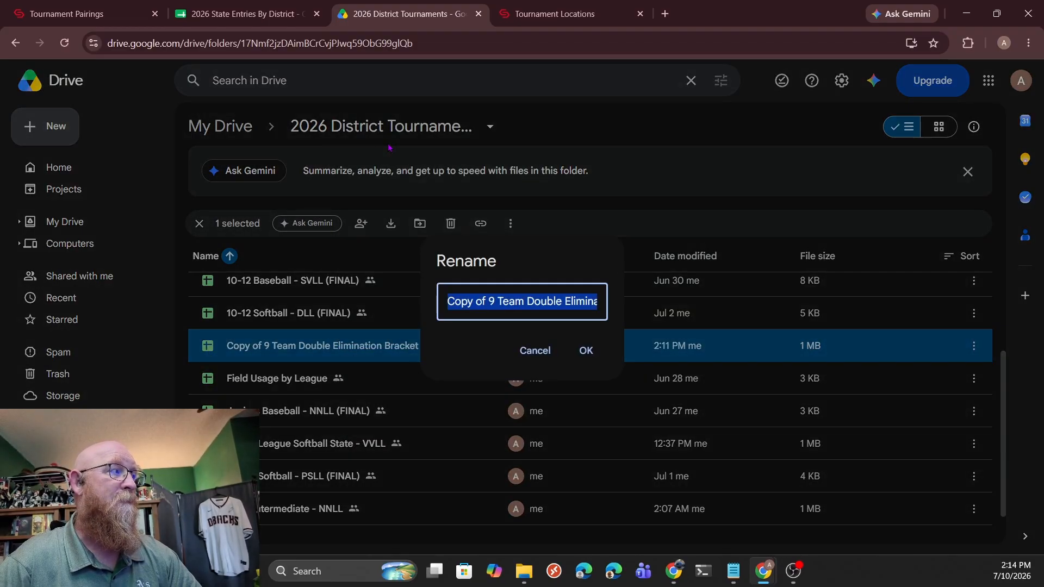
pyautogui.press('Left')
pyautogui.press('Delete')
pyautogui.press('Delete')
pyautogui.press('Delete')
pyautogui.press('Delete')
pyautogui.press('Delete')
pyautogui.press('Delete')
pyautogui.press('Delete')
pyautogui.press('Delete')
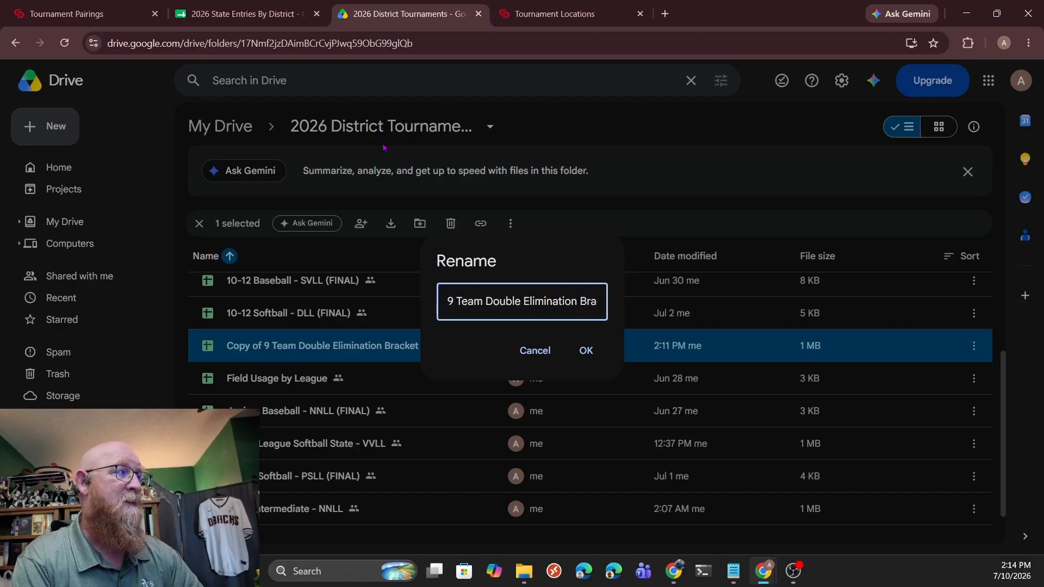
pyautogui.write('State 9')
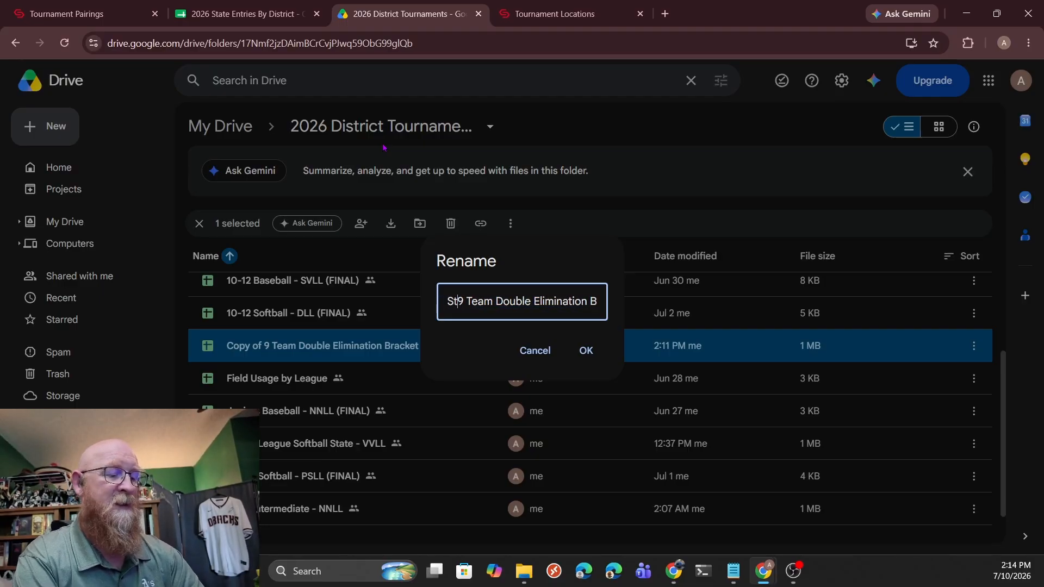
pyautogui.write('-11')
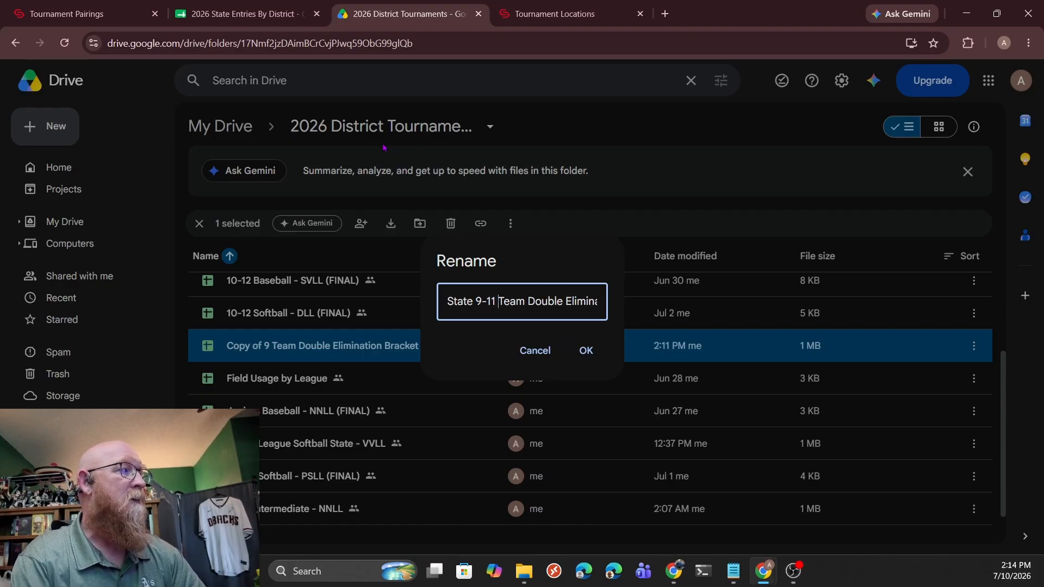
pyautogui.write('Softball')
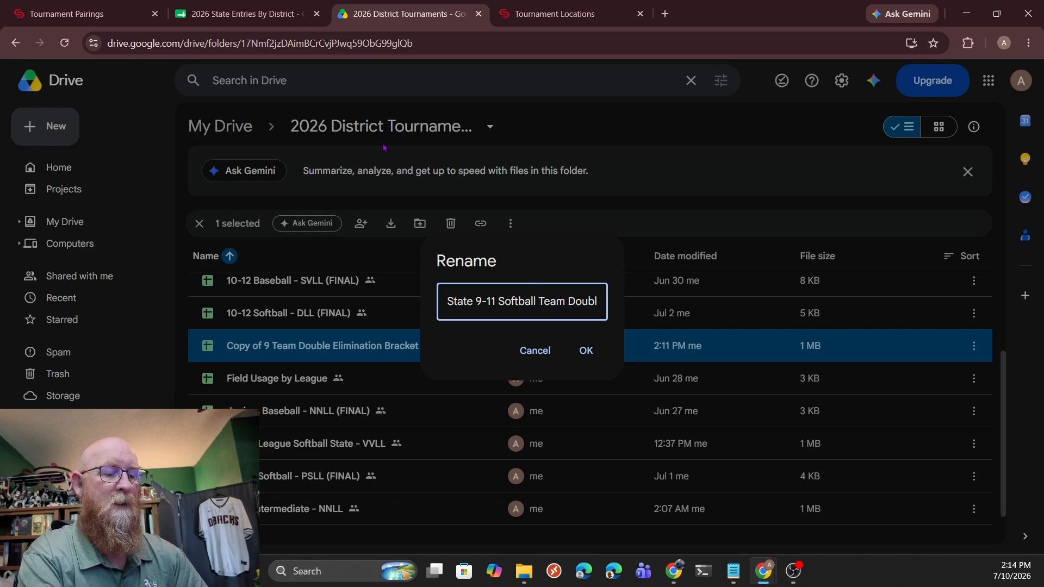
pyautogui.hotkey('shift', 'End')
pyautogui.write('-')
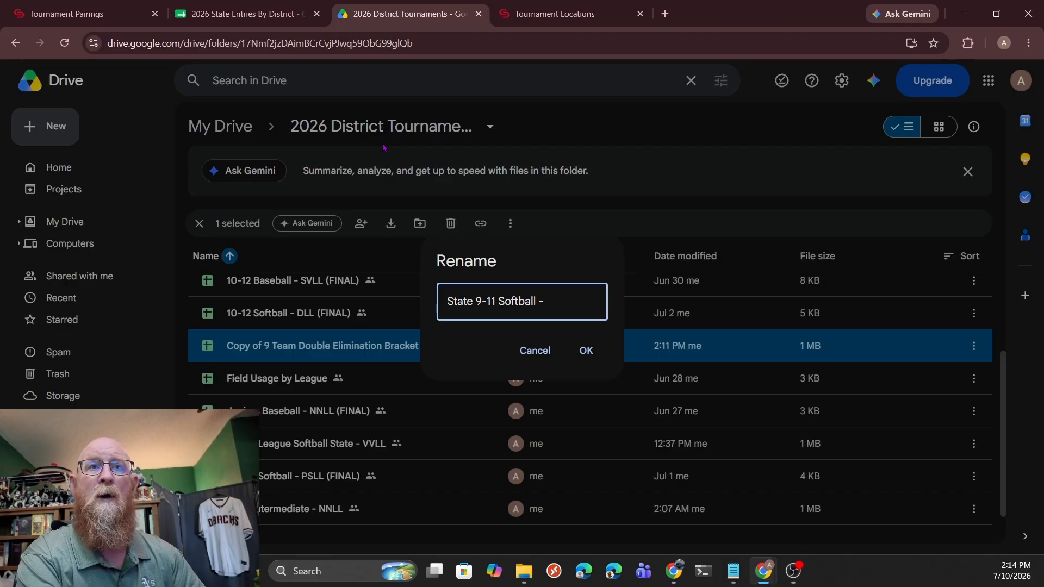
pyautogui.write(' VV')
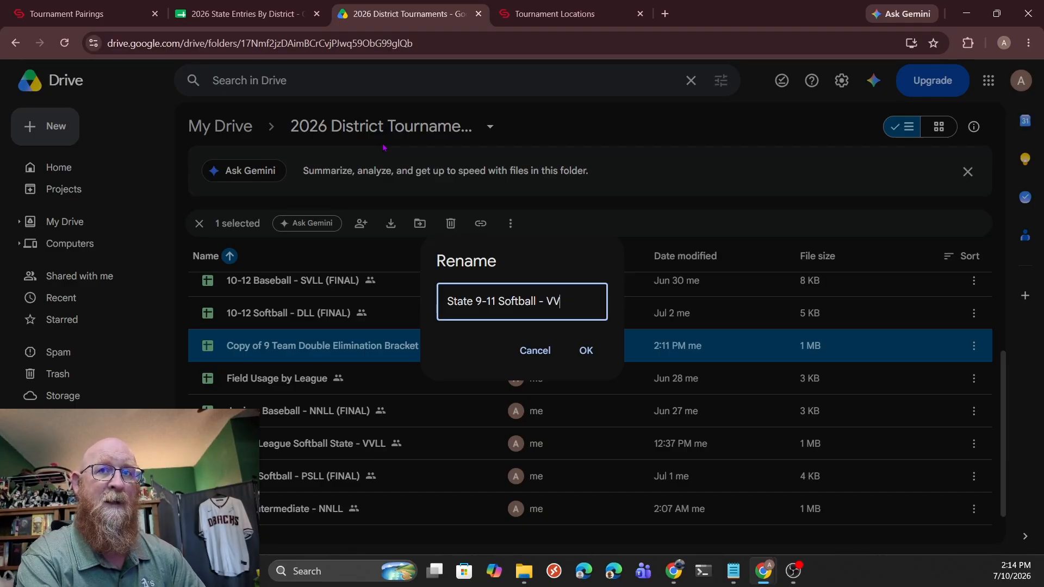
pyautogui.write('LL')
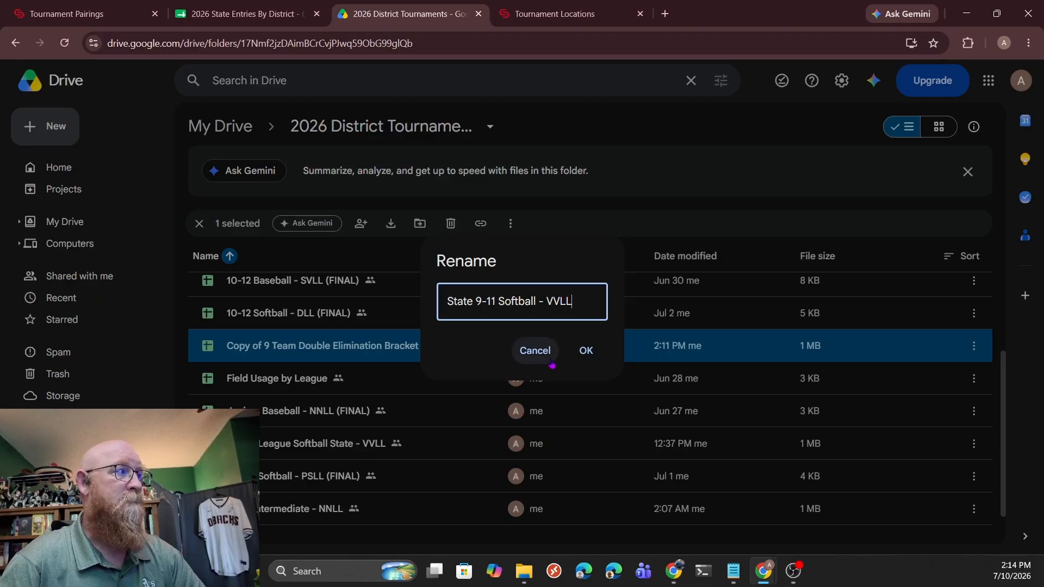
pyautogui.click(585, 350)
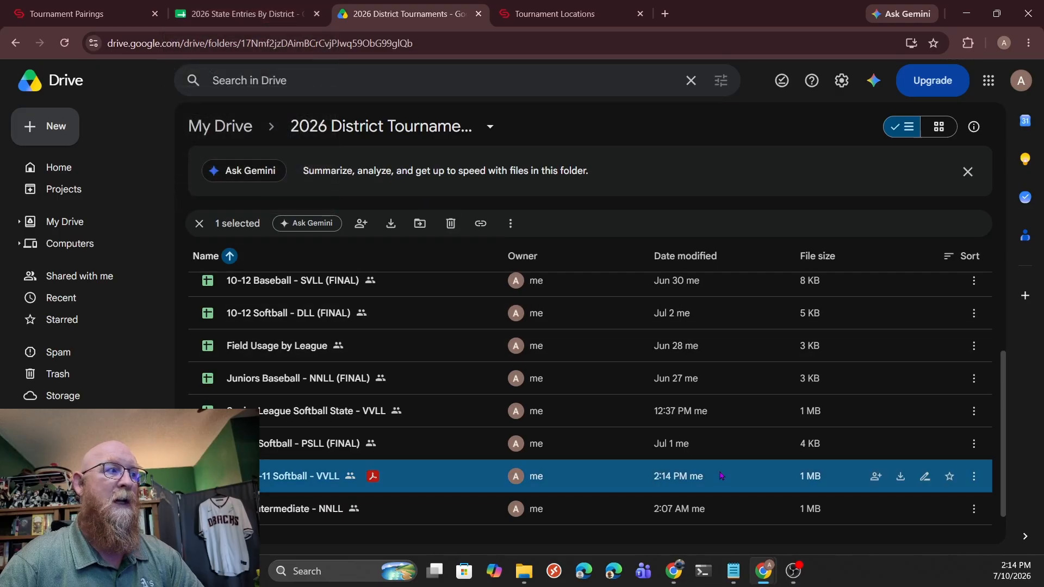
# Bring up the 9-11 Pairings note in Notepad over the 2026 State Entries By District sheet and remove district 2's line
pyautogui.click(734, 572)
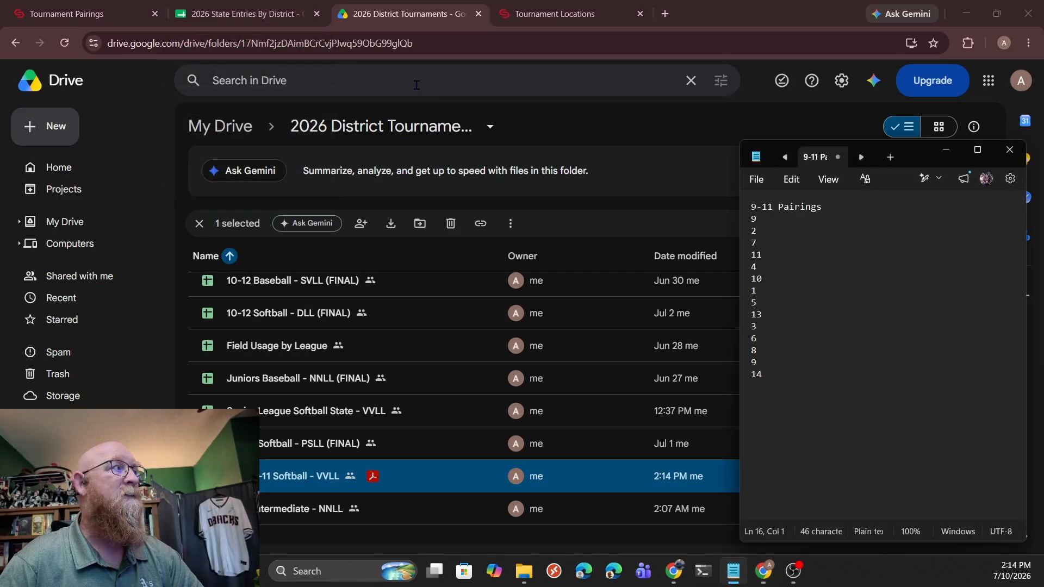
pyautogui.click(245, 14)
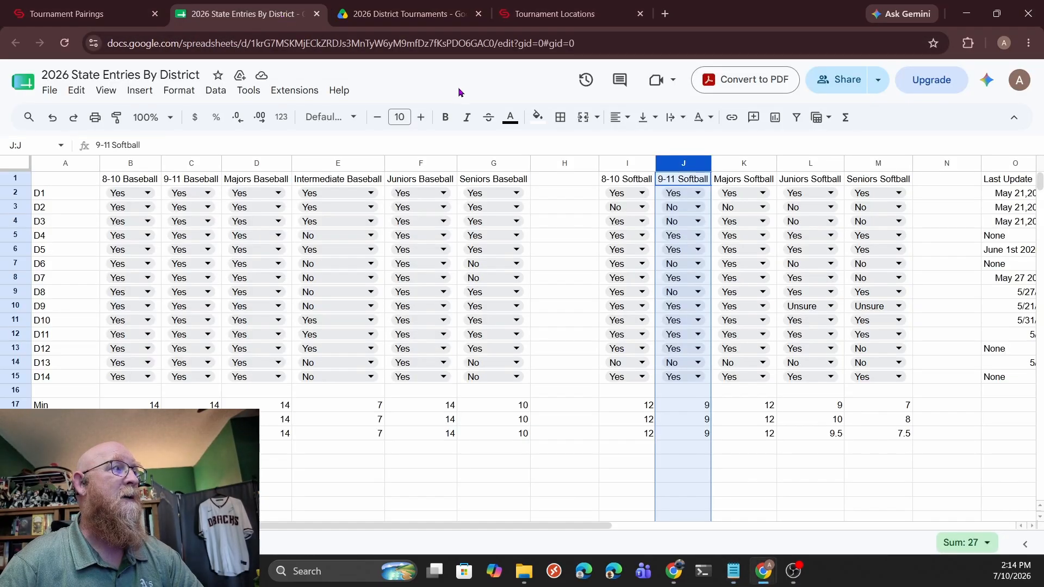
pyautogui.click(734, 571)
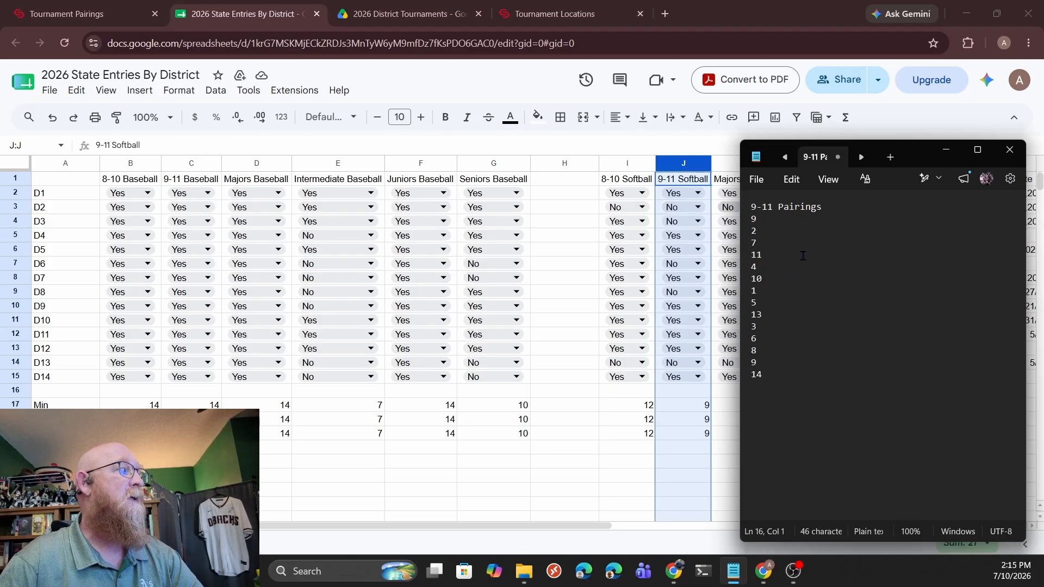
pyautogui.click(780, 222)
pyautogui.hotkey('shift', 'Right')
pyautogui.tripleClick(780, 223)
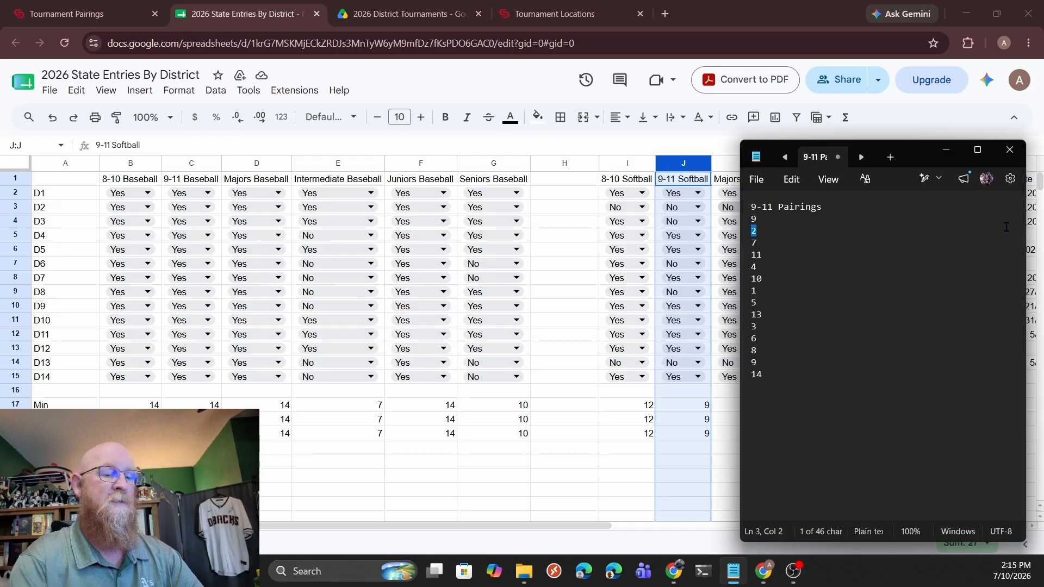
pyautogui.press('BackSpace')
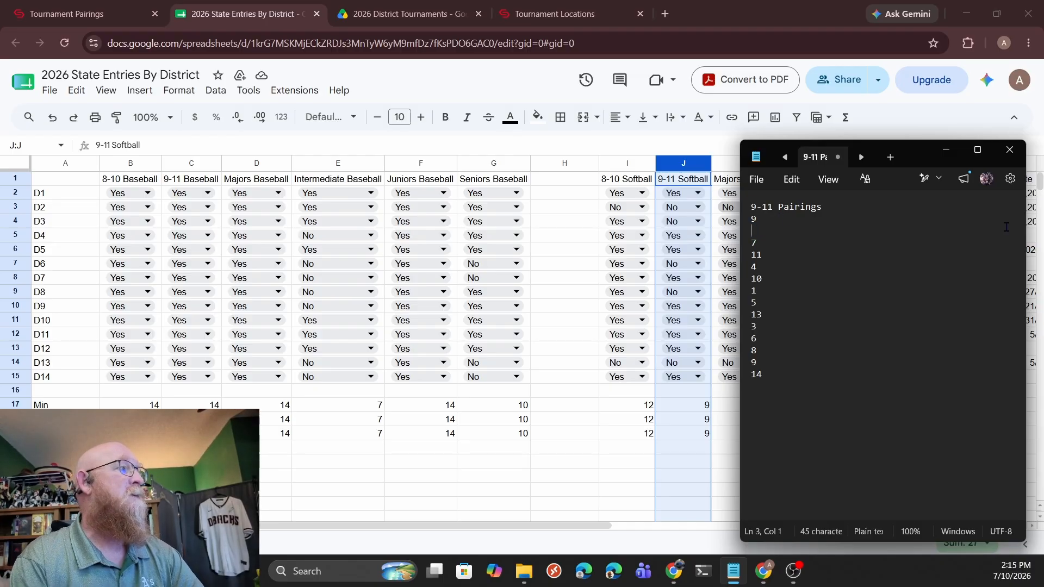
pyautogui.press('Down')
pyautogui.press('Delete')
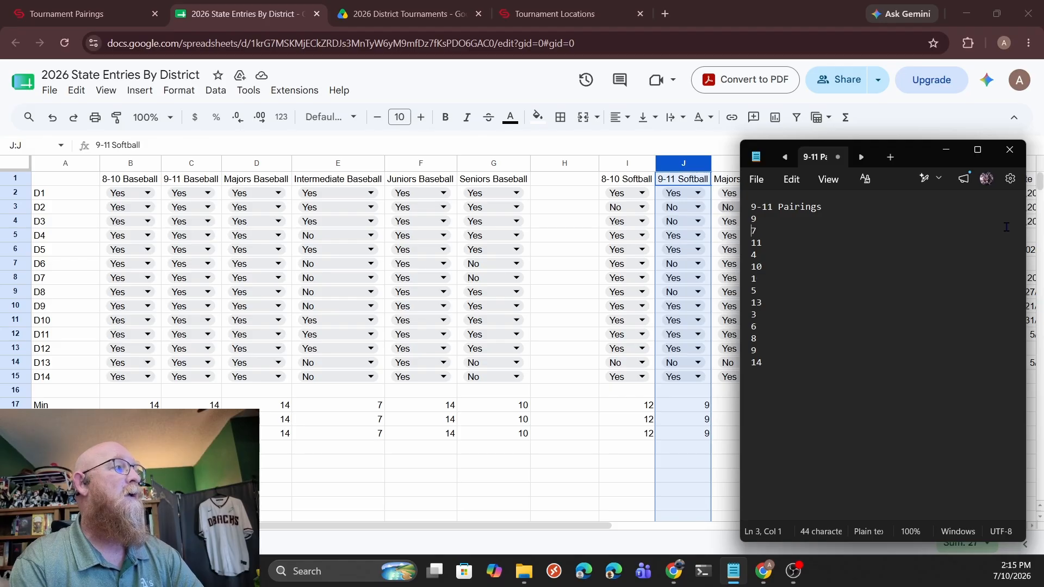
# Remove the lines for districts 3 and 6 from the 9-11 Pairings list
pyautogui.press('Down')
pyautogui.press('Down')
pyautogui.press('Down')
pyautogui.press('Down')
pyautogui.press('Down')
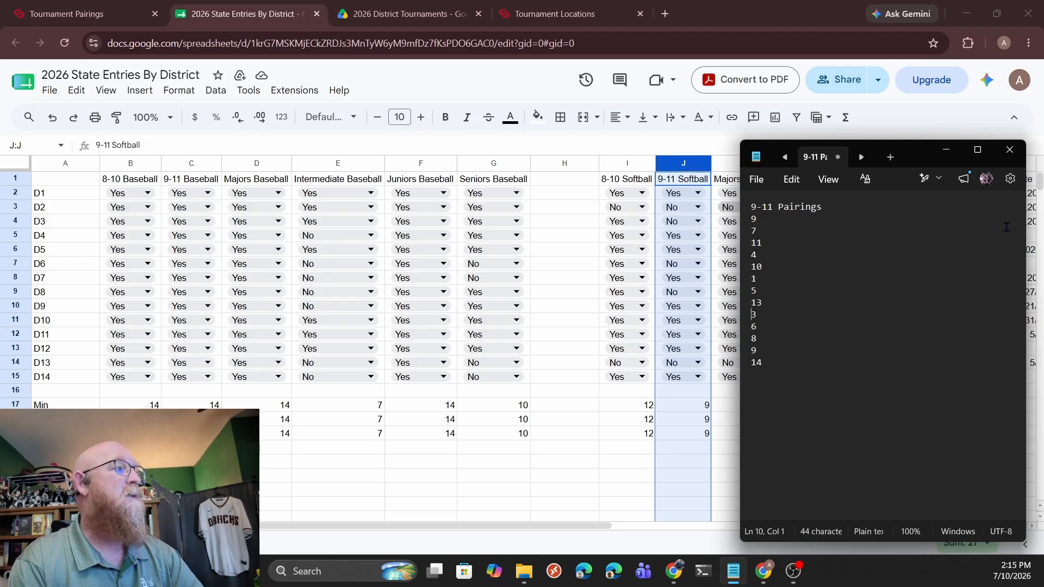
pyautogui.press('Down')
pyautogui.hotkey('shift', 'Down')
pyautogui.hotkey('shift', 'Up')
pyautogui.hotkey('shift', 'Up')
pyautogui.press('Delete')
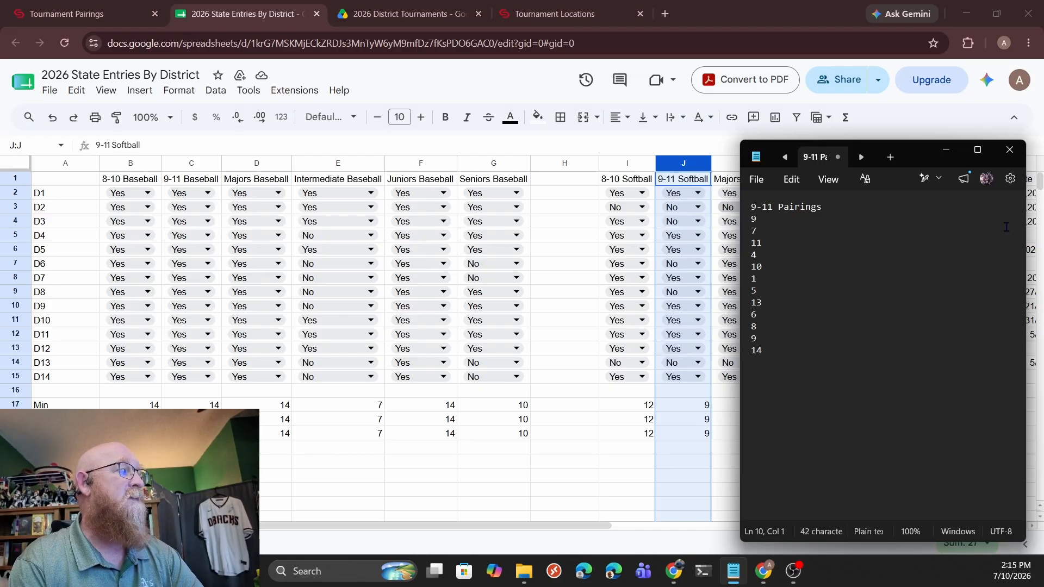
pyautogui.hotkey('shift', 'Down')
pyautogui.press('Delete')
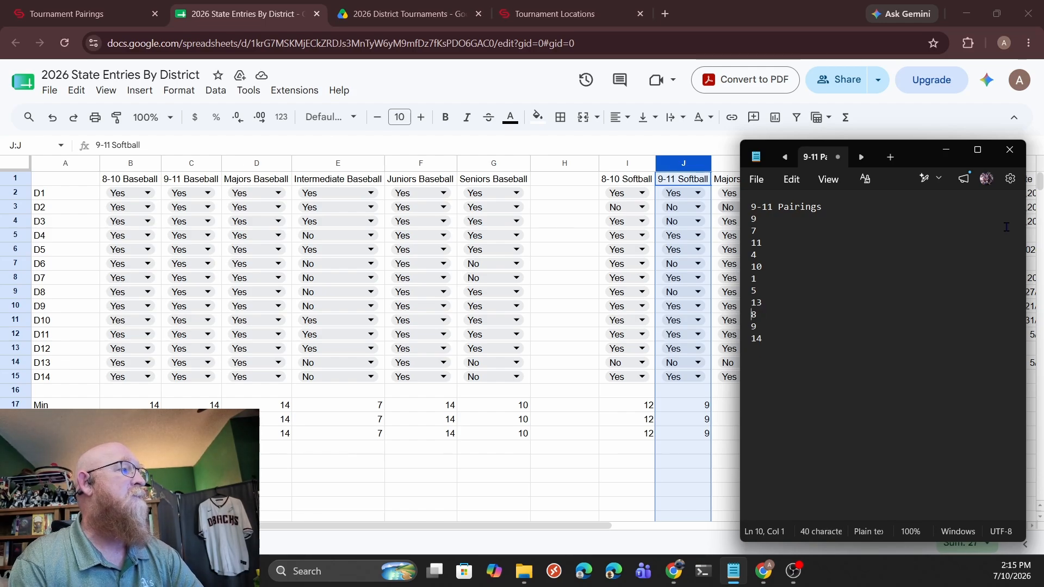
# Remove the line for district 8 from the 9-11 Pairings list
pyautogui.press('Up')
pyautogui.press('Up')
pyautogui.press('Up')
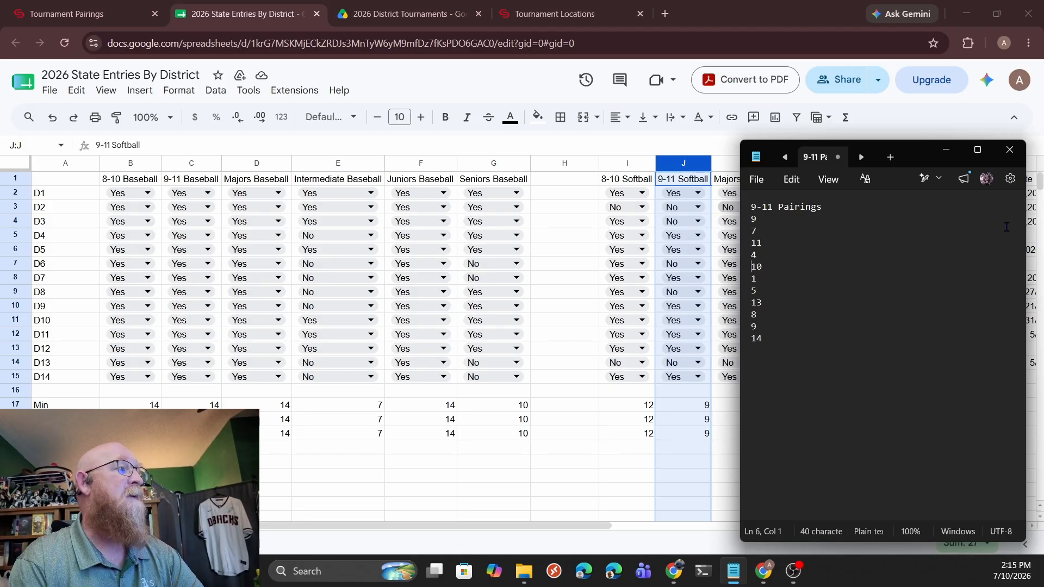
pyautogui.press('Down')
pyautogui.press('Down')
pyautogui.hotkey('shift', 'Down')
pyautogui.press('Delete')
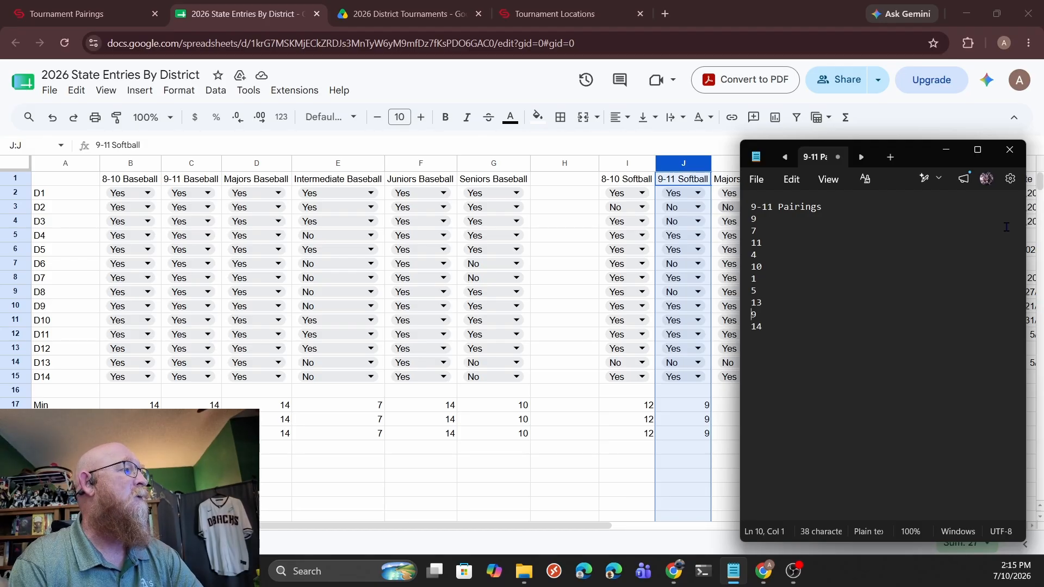
# Remove the line for district 13 from the 9-11 Pairings list
pyautogui.press('Up')
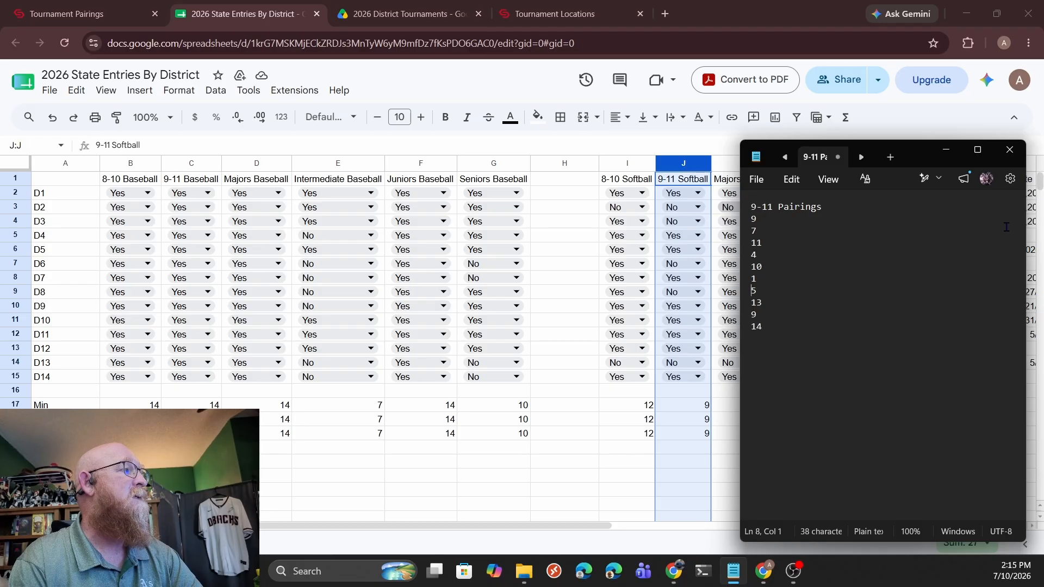
pyautogui.hotkey('shift', 'Down')
pyautogui.press('Delete')
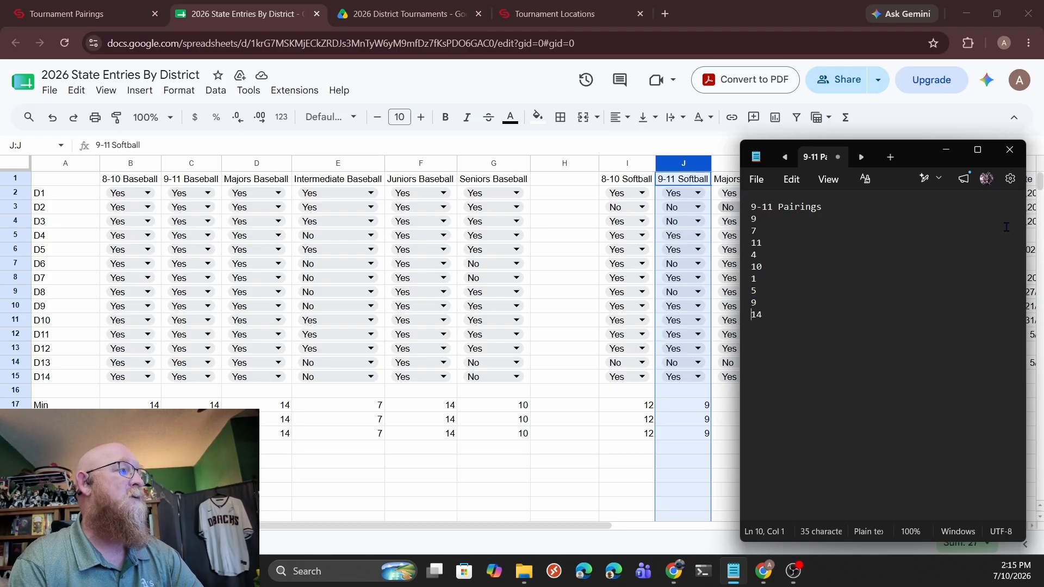
pyautogui.press('Up')
pyautogui.press('Up')
pyautogui.press('Up')
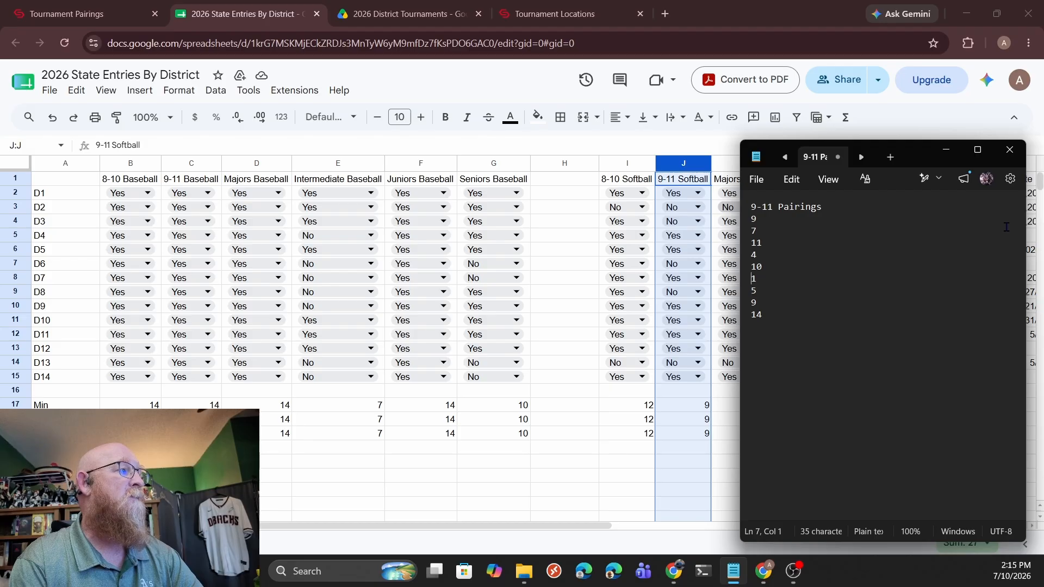
pyautogui.press('Up')
pyautogui.press('Up')
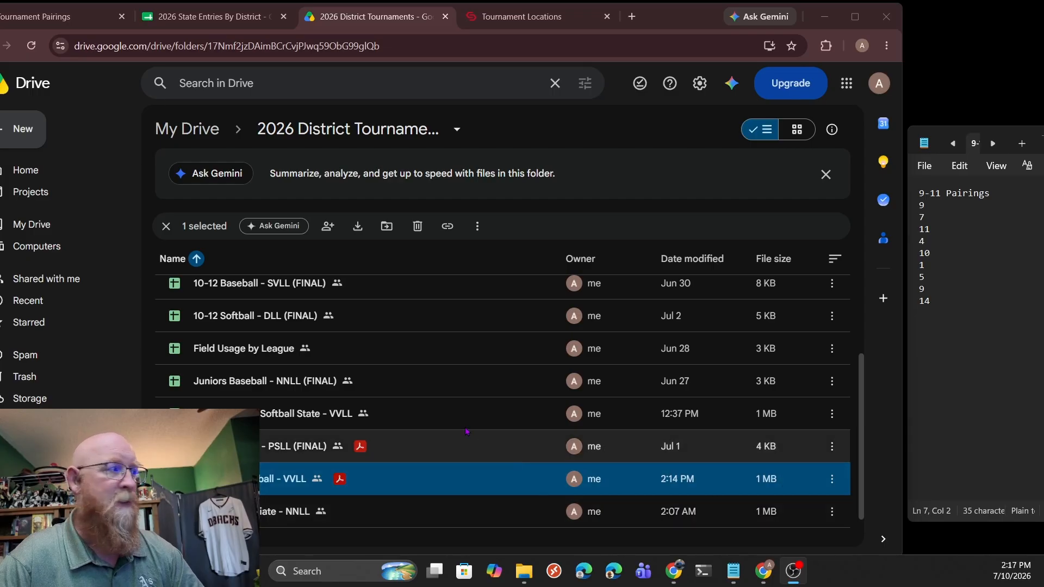
# Open the State 9-11 Softball - VVLL spreadsheet and fill the Tournament Name, Division and Advance Info cells with light green
pyautogui.doubleClick(273, 471)
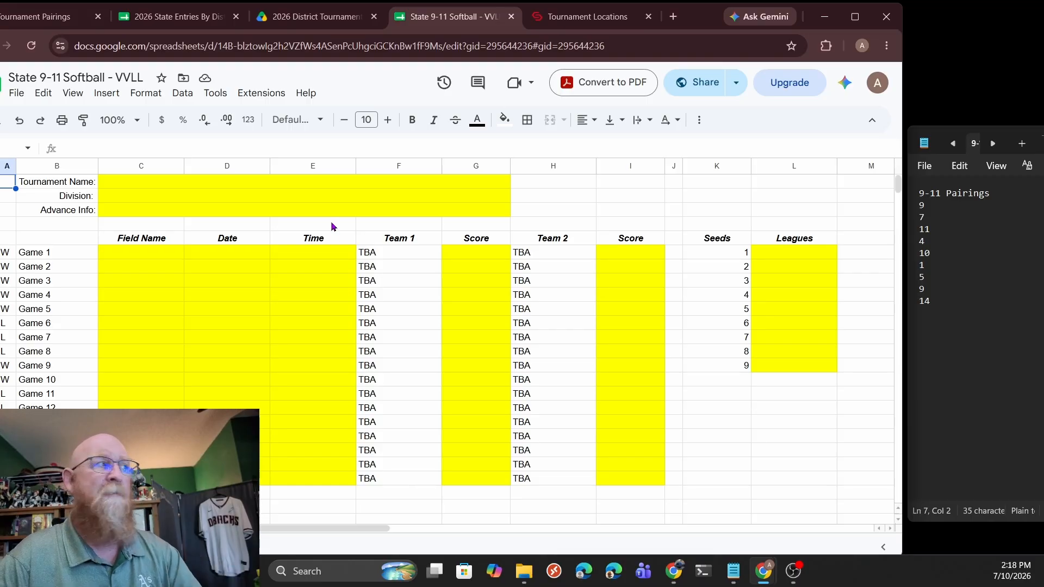
pyautogui.moveTo(328, 183); pyautogui.dragTo(327, 212)
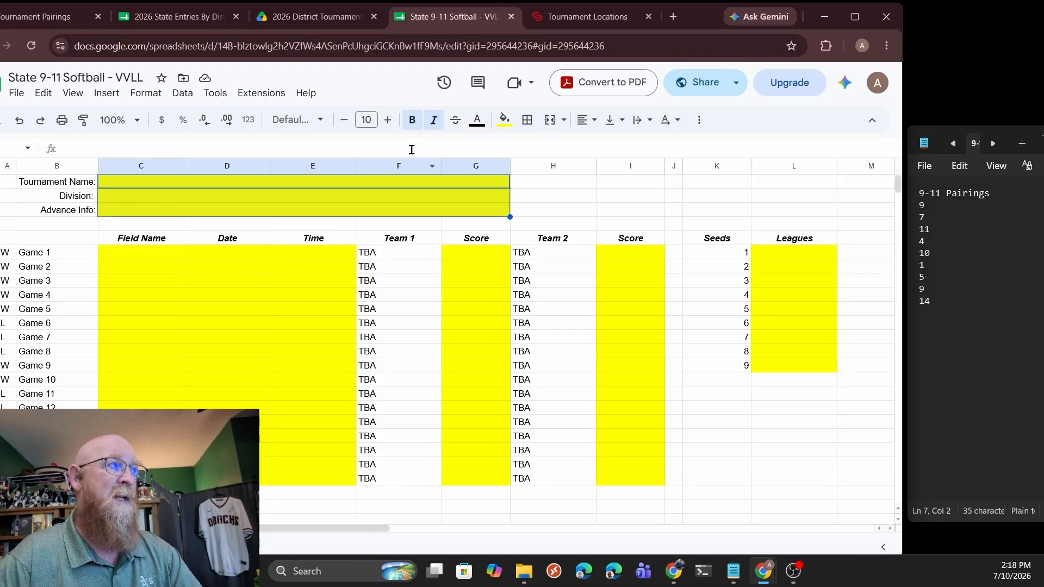
pyautogui.click(504, 119)
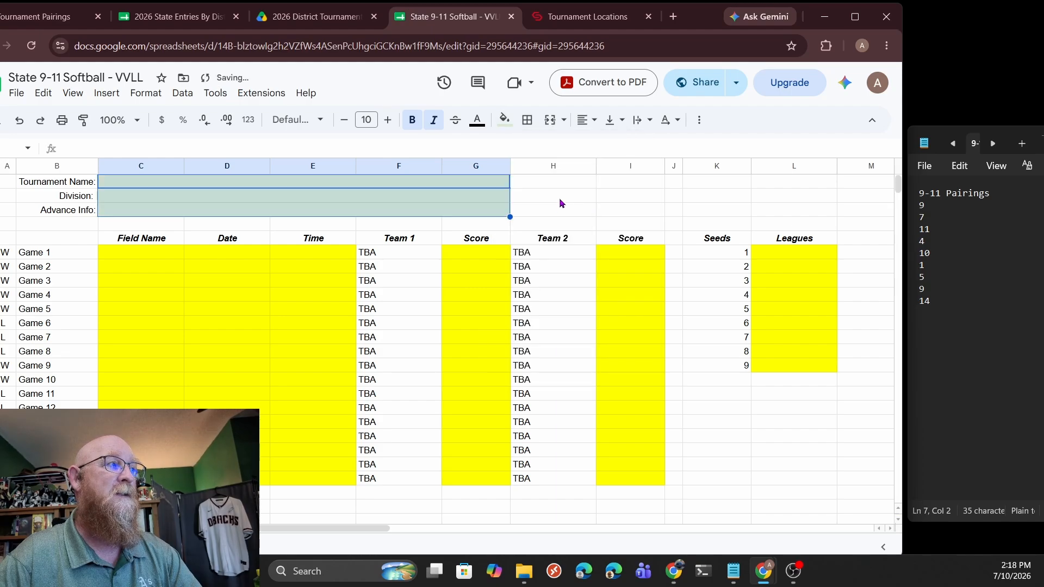
pyautogui.click(568, 198)
# Fill the Leagues cells for seeds 1 to 9 with light green
pyautogui.moveTo(765, 253); pyautogui.dragTo(760, 366)
pyautogui.click(504, 119)
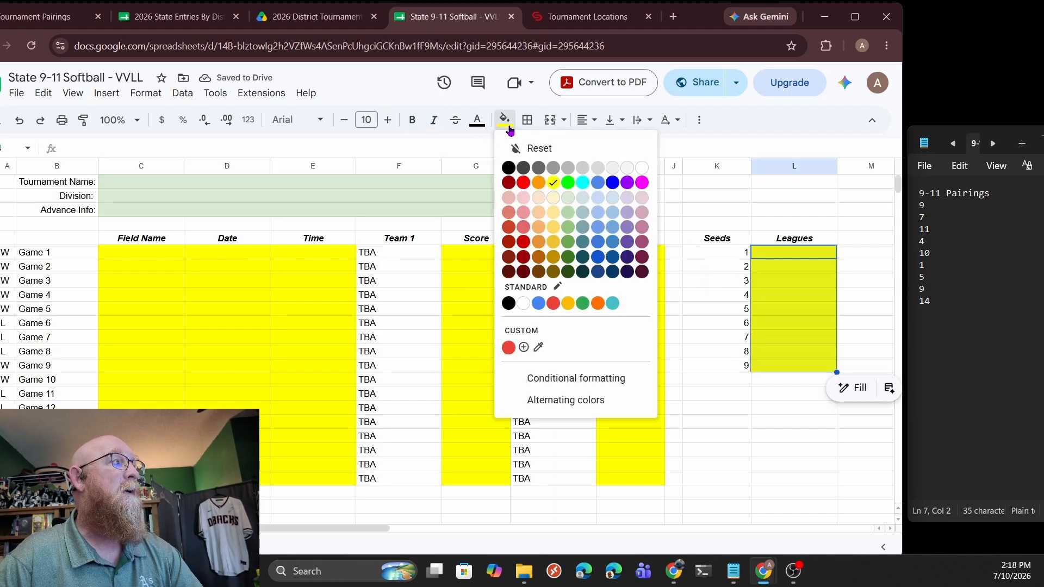
pyautogui.click(565, 199)
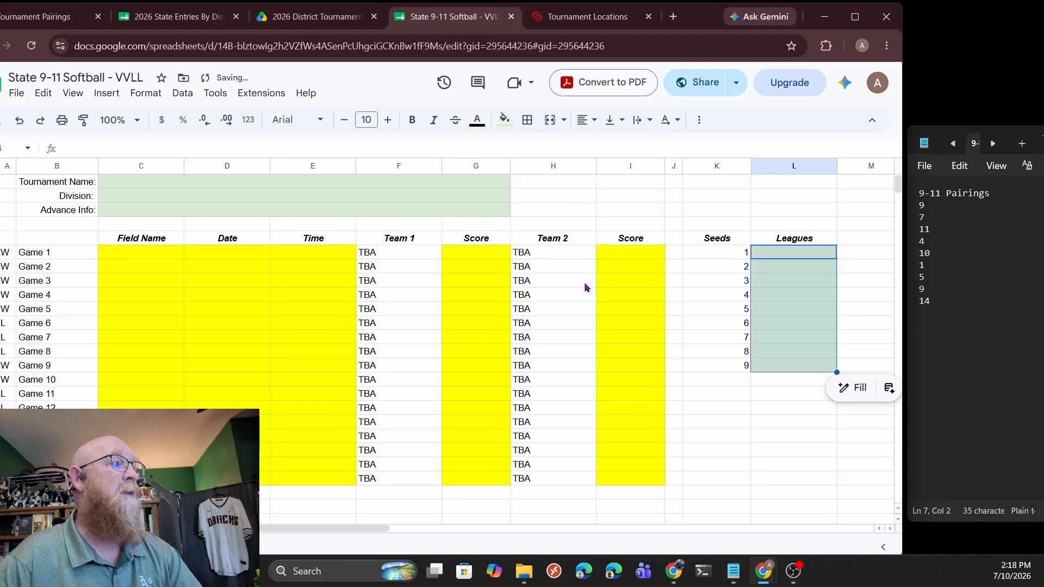
# Fill the Score cells of both Team 1 and Team 2 for all games with light cyan
pyautogui.moveTo(609, 253); pyautogui.dragTo(614, 354)
pyautogui.moveTo(621, 465); pyautogui.dragTo(621, 476)
pyautogui.click(505, 122)
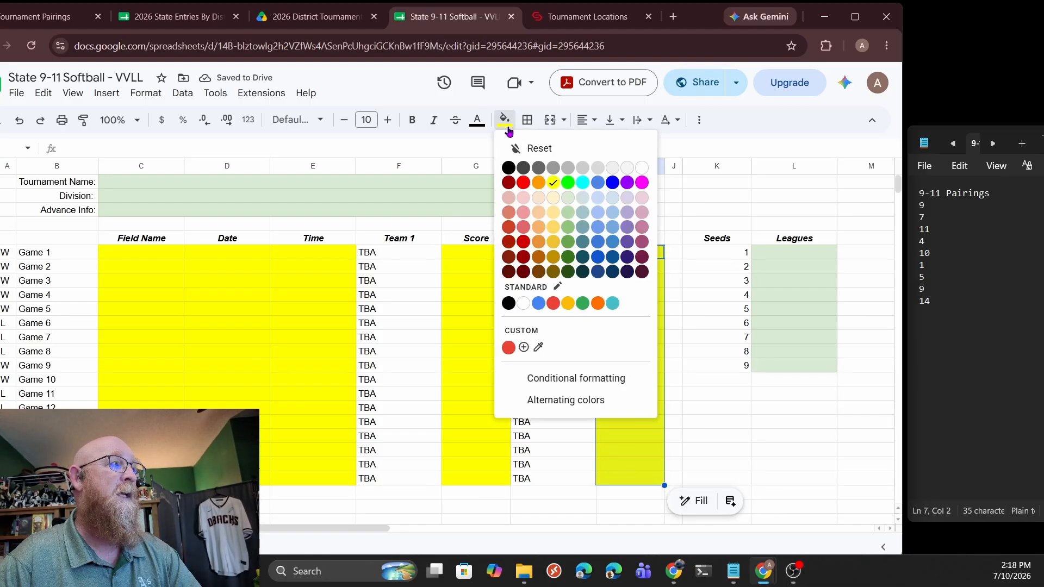
pyautogui.click(584, 200)
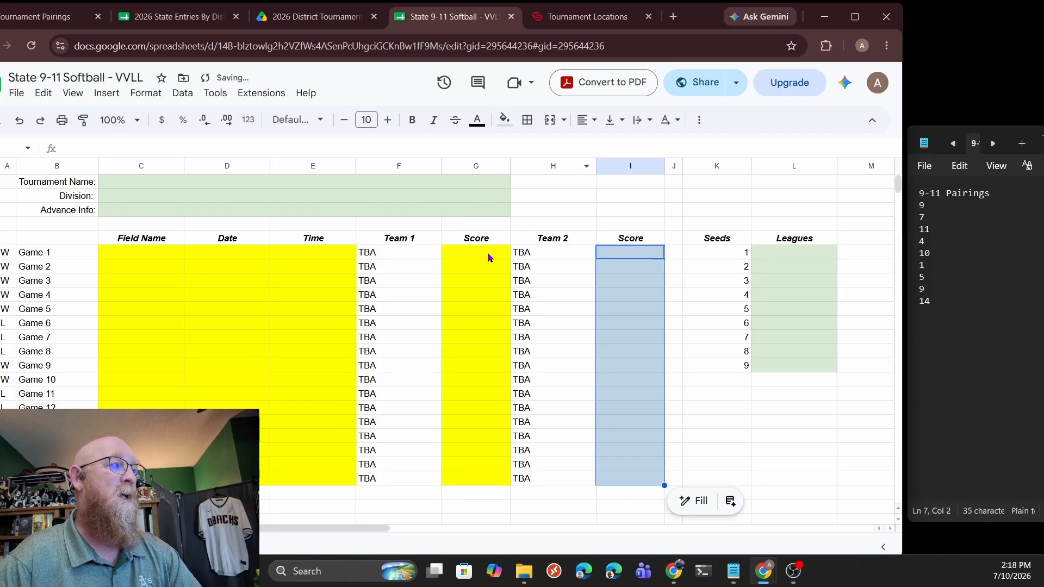
pyautogui.moveTo(478, 253); pyautogui.dragTo(476, 478)
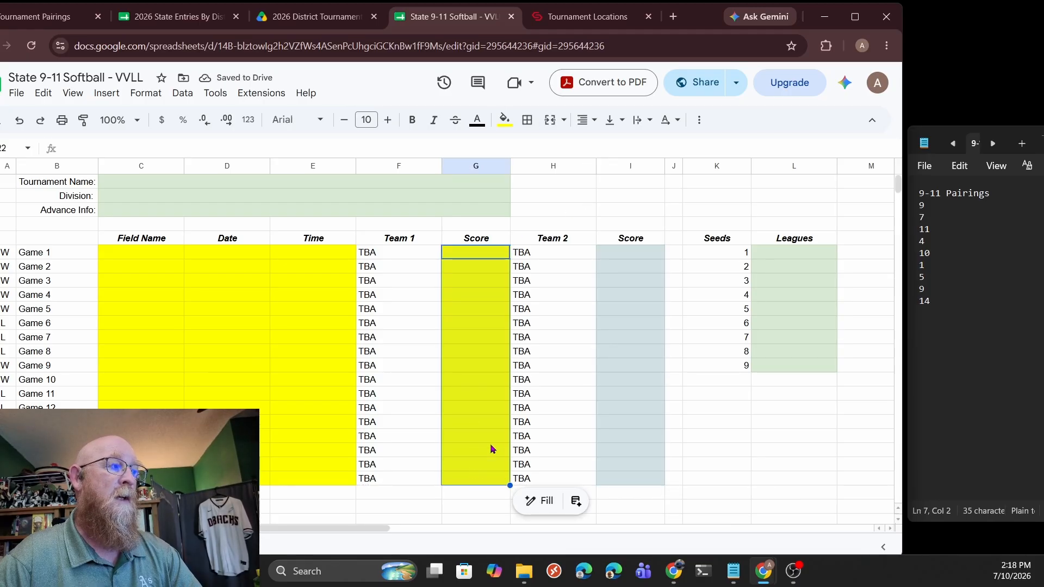
pyautogui.click(504, 120)
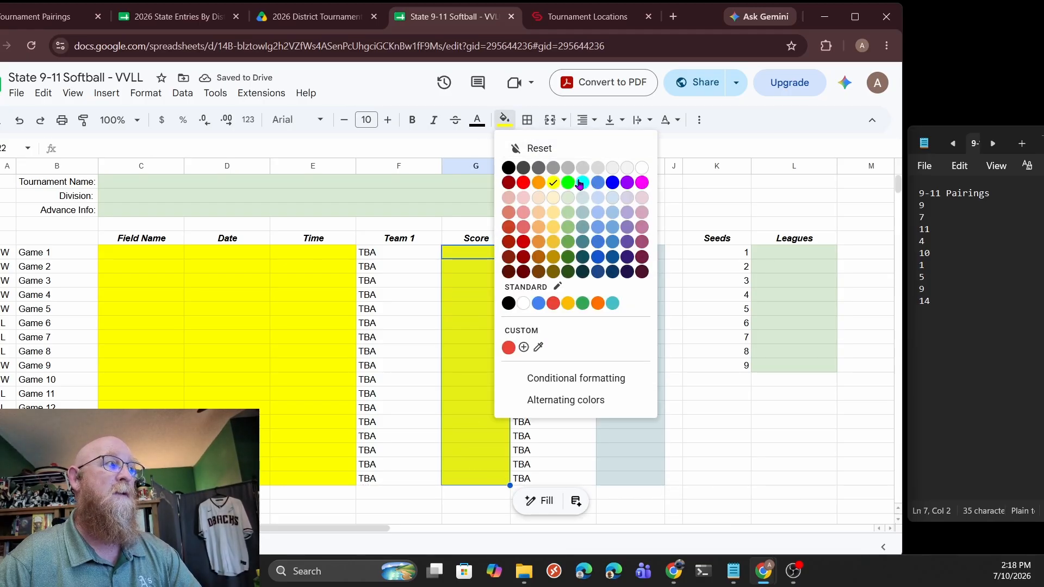
pyautogui.click(583, 199)
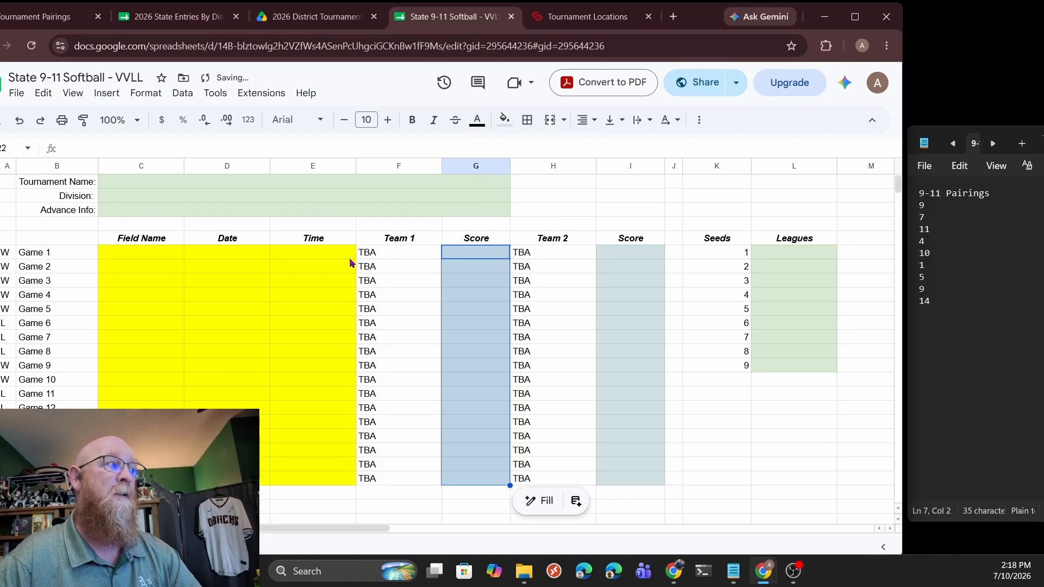
# Fill the Field Name, Date and Time cells for all games with light cyan
pyautogui.moveTo(327, 251); pyautogui.dragTo(218, 478)
pyautogui.click(513, 124)
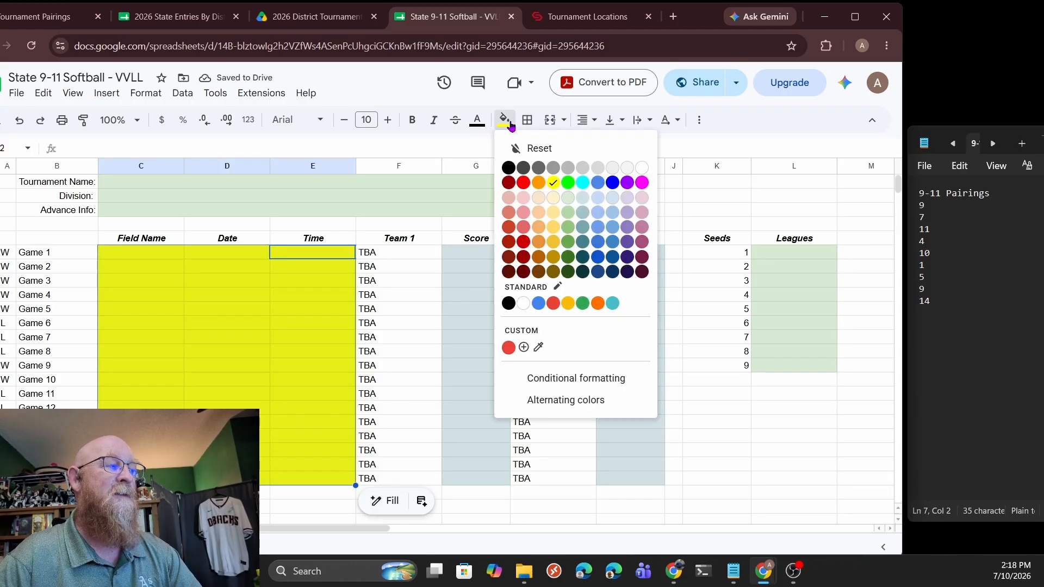
pyautogui.click(579, 199)
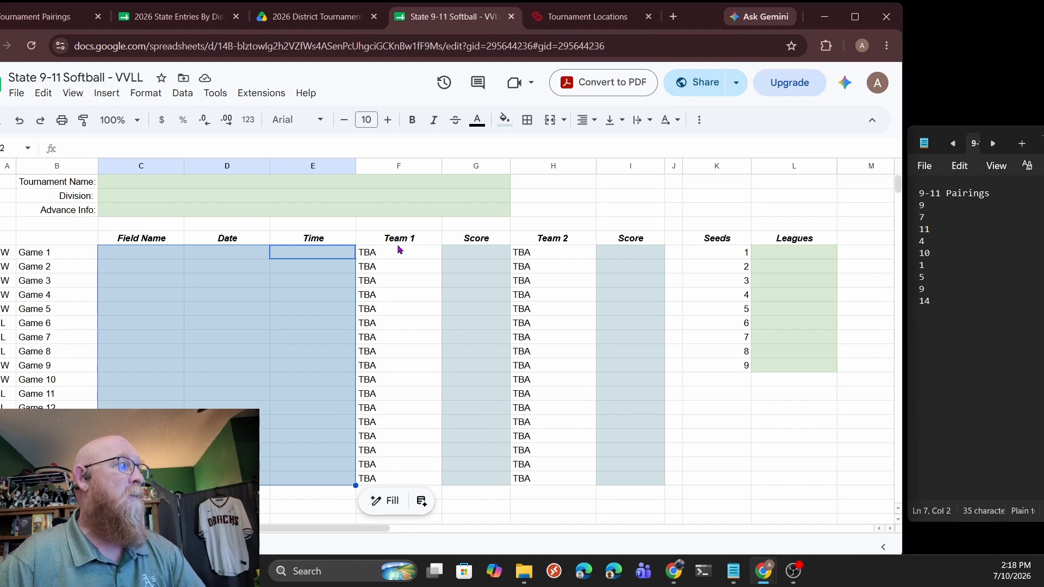
pyautogui.click(365, 184)
pyautogui.click(361, 212)
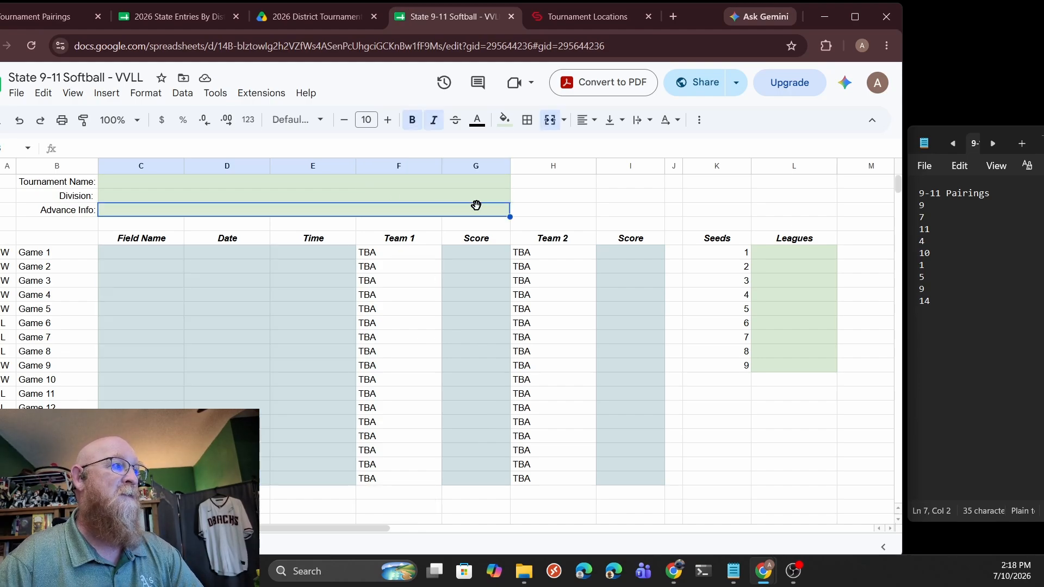
# Enter District 9 as the league for seed 1
pyautogui.click(775, 257)
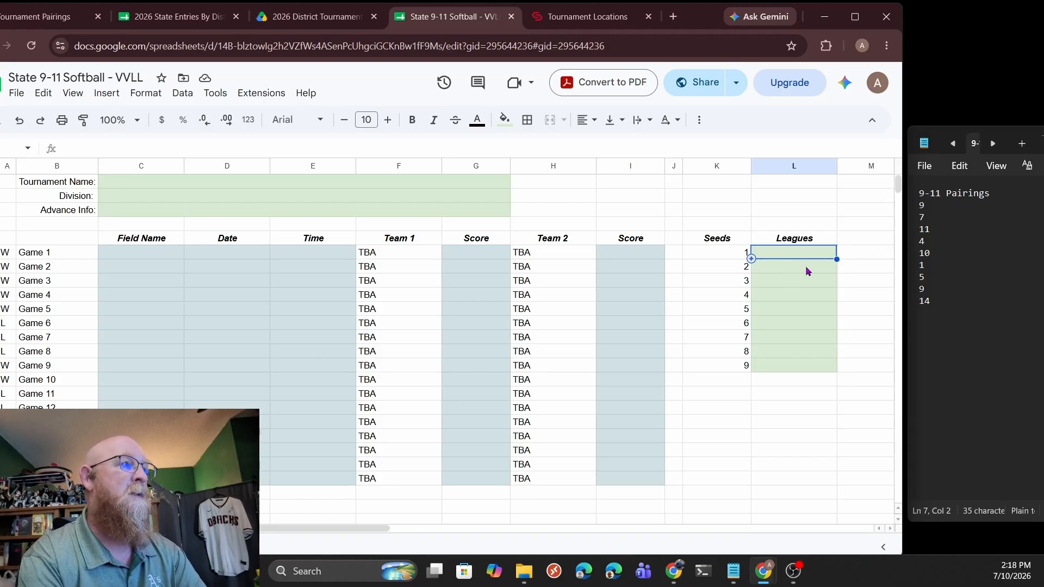
pyautogui.write('Disti')
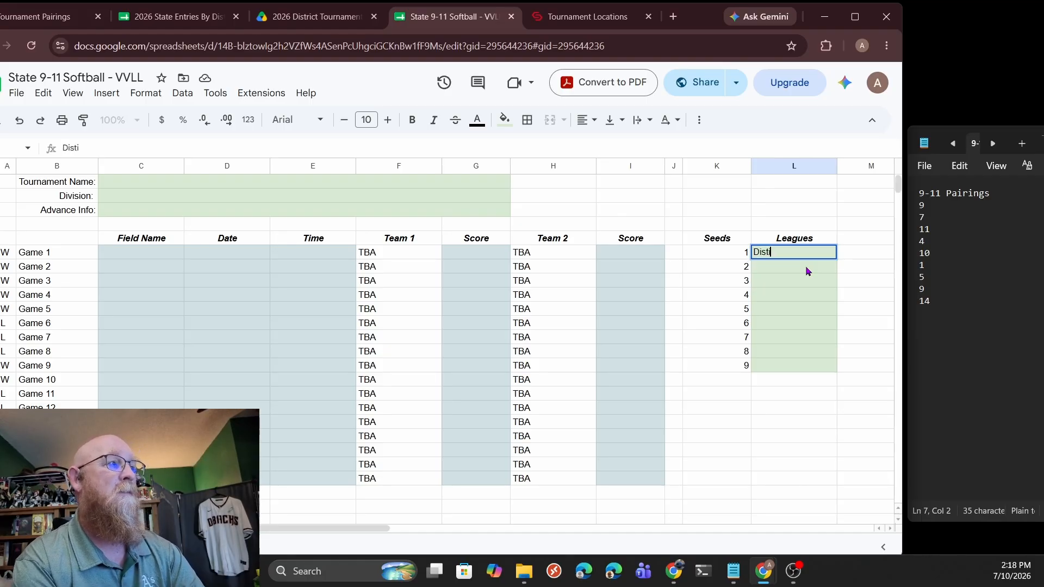
pyautogui.press('BackSpace')
pyautogui.write('rict')
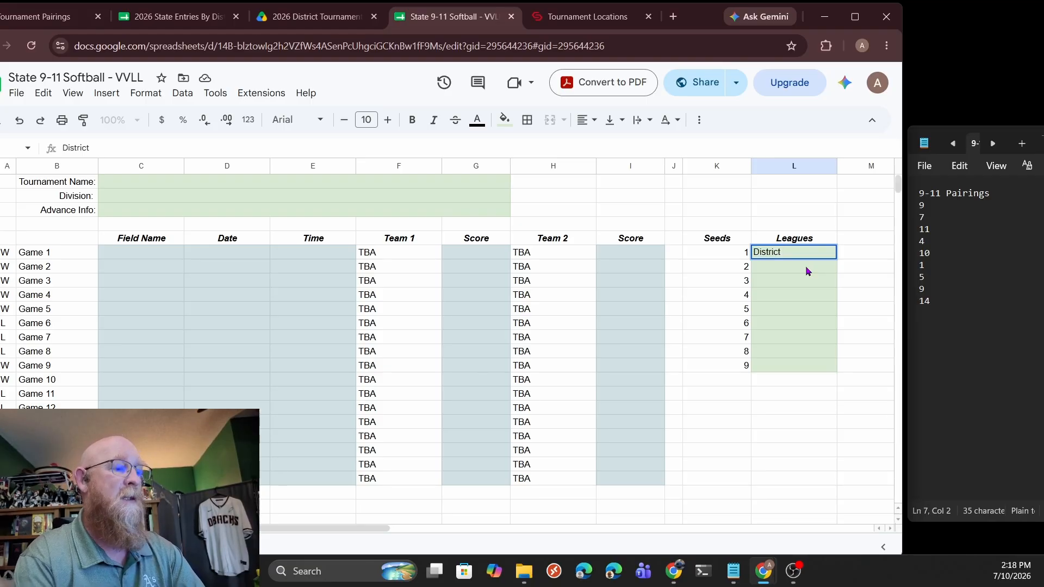
pyautogui.write('9')
pyautogui.press('Return')
# Enter District 7 as the league for seed 2
pyautogui.doubleClick(806, 266)
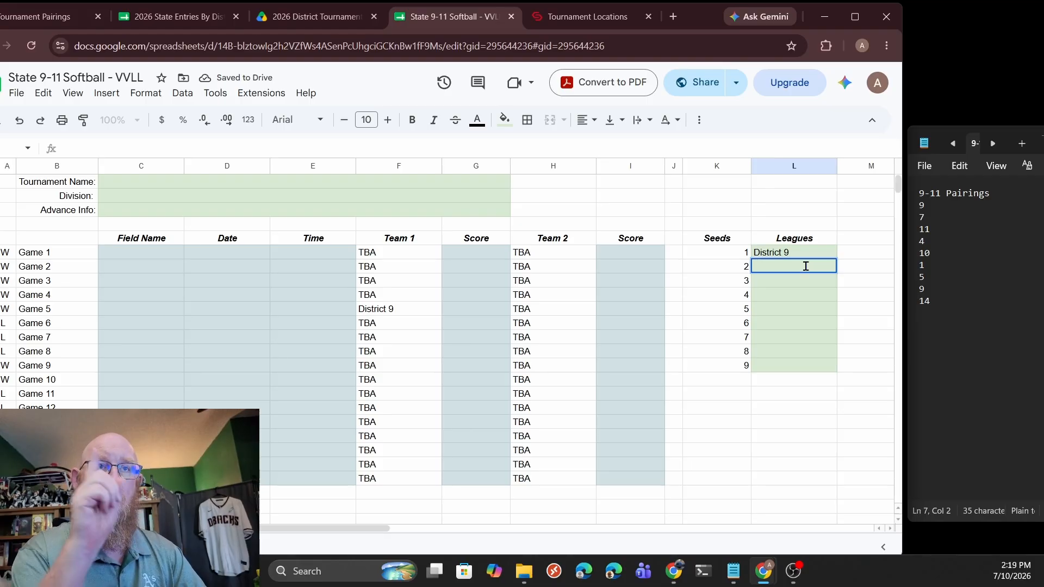
pyautogui.write('District')
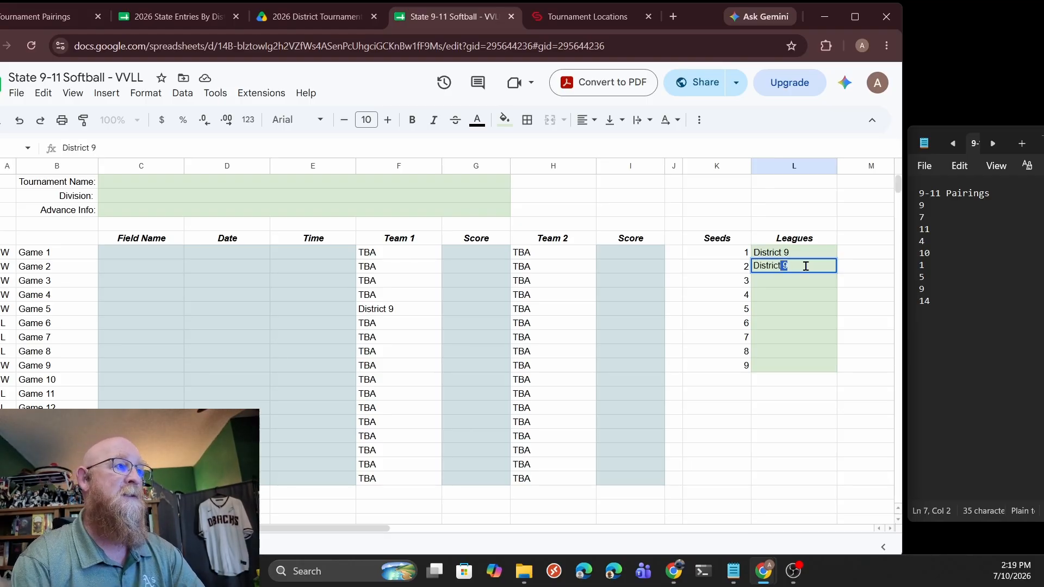
pyautogui.write('7')
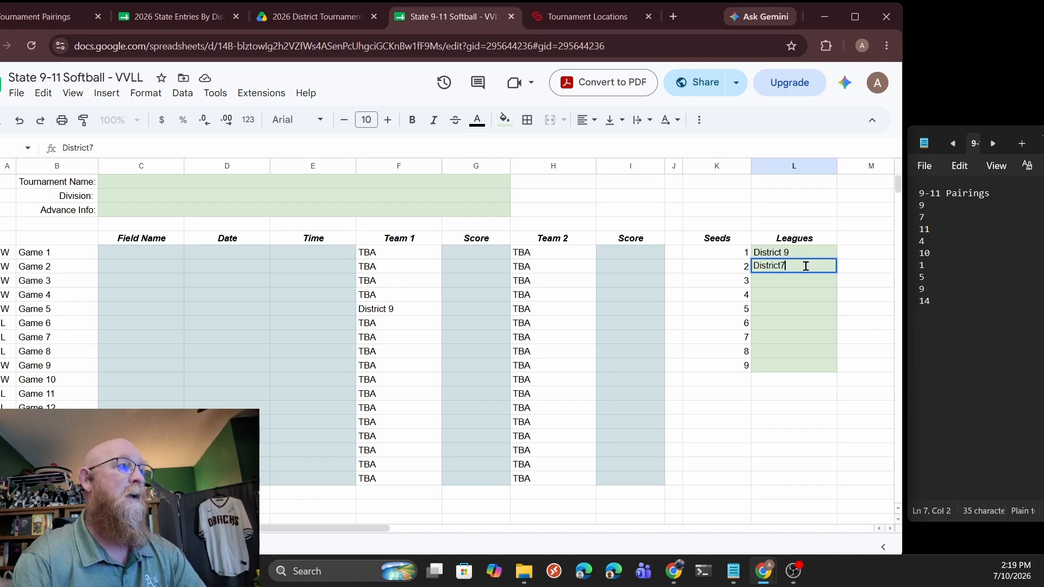
pyautogui.press('Left')
pyautogui.press('Return')
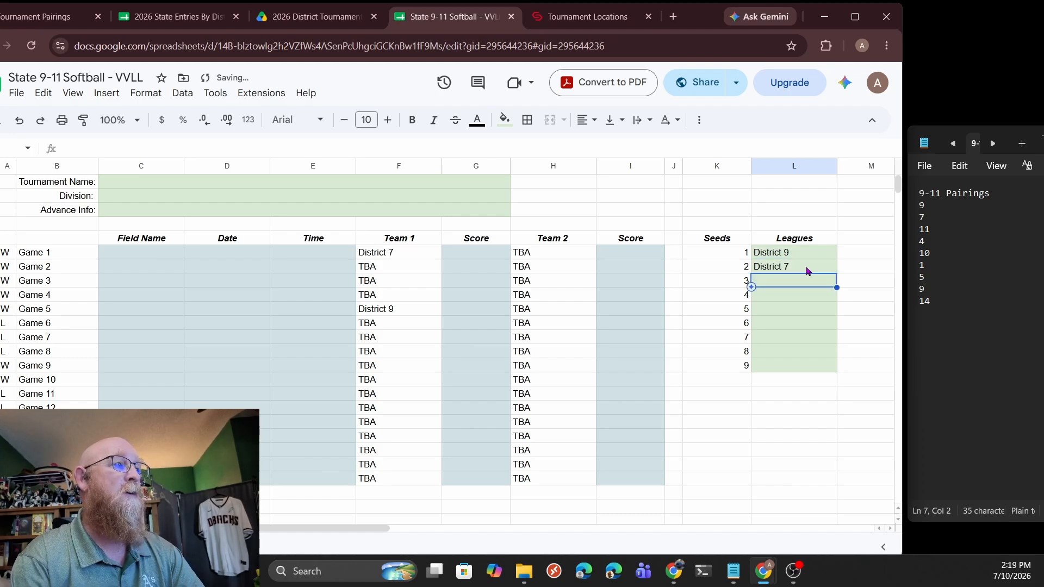
# Enter District 11 as the league for seed 3 and District 4 for seed 4
pyautogui.write('District')
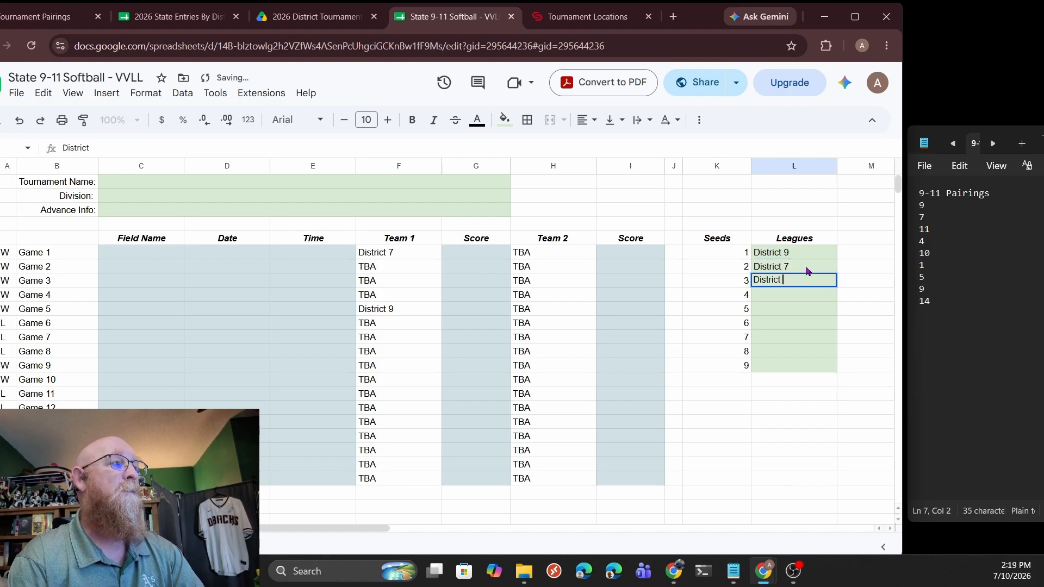
pyautogui.write(' 11')
pyautogui.press('Return')
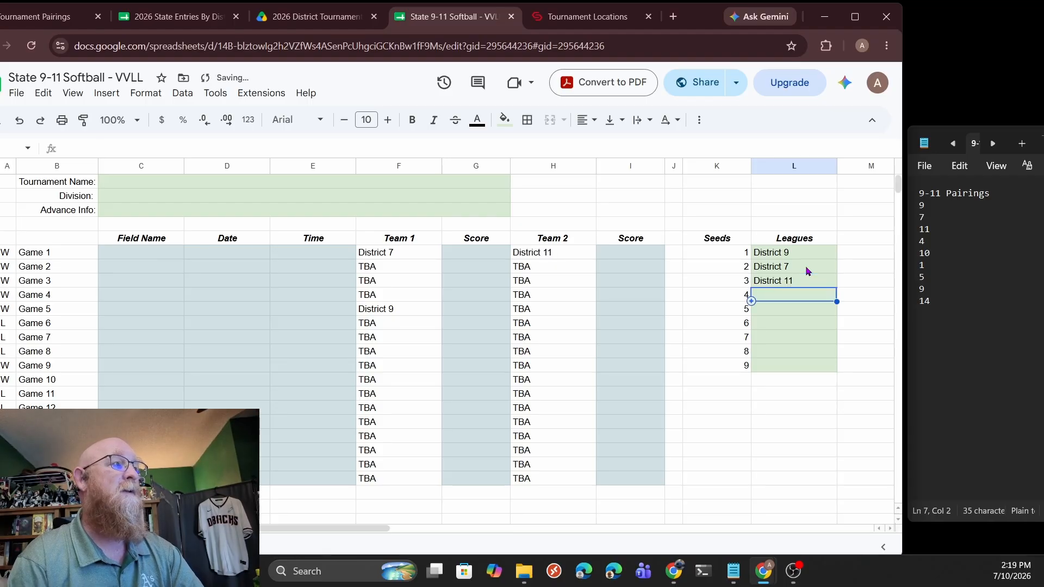
pyautogui.write('District ')
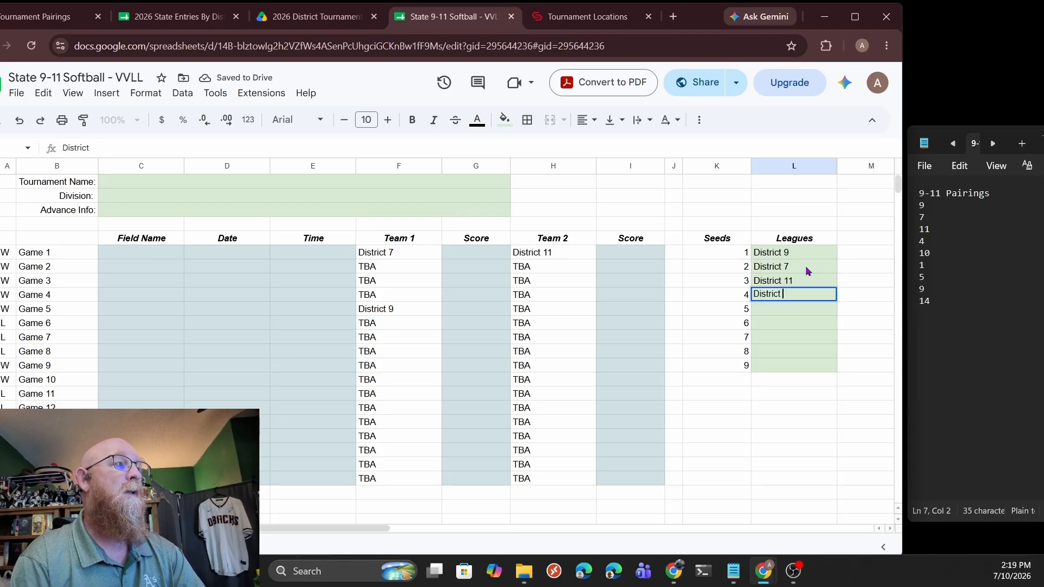
pyautogui.write('4')
pyautogui.press('Return')
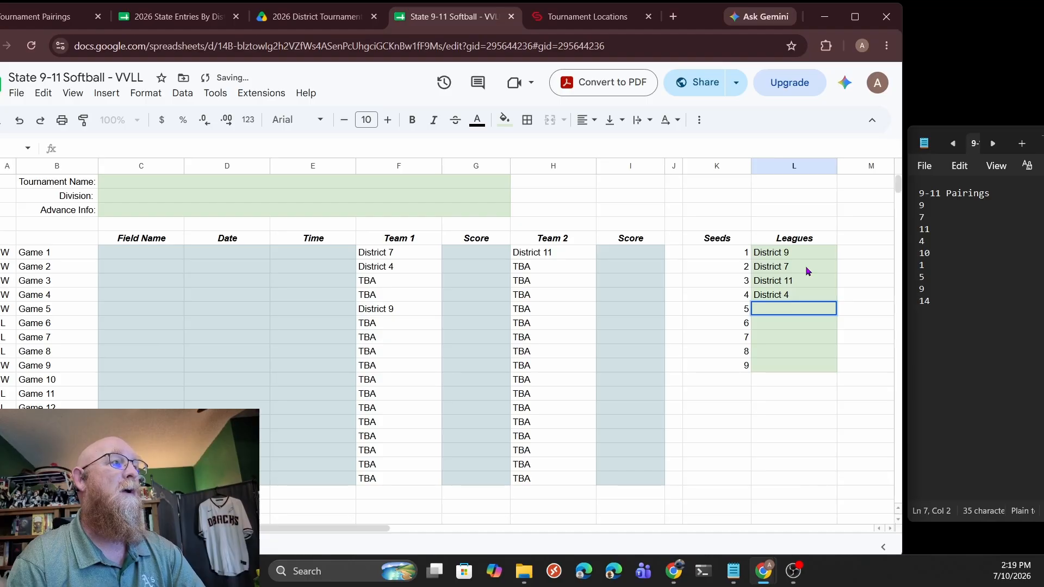
# Enter District 10 as the league for seed 5 and District 1 for seed 6
pyautogui.write('District 10')
pyautogui.press('Return')
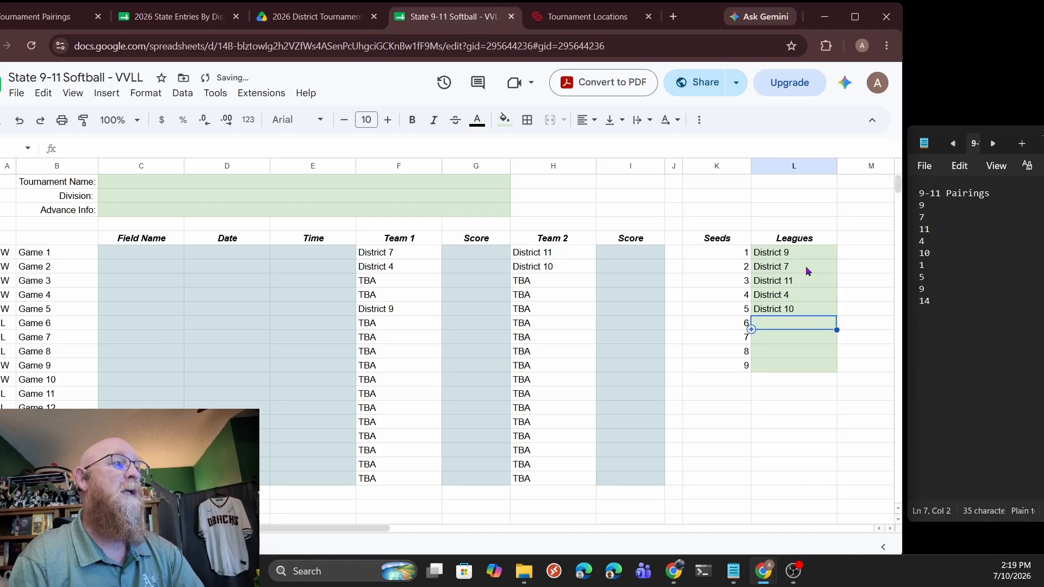
pyautogui.write('District 1')
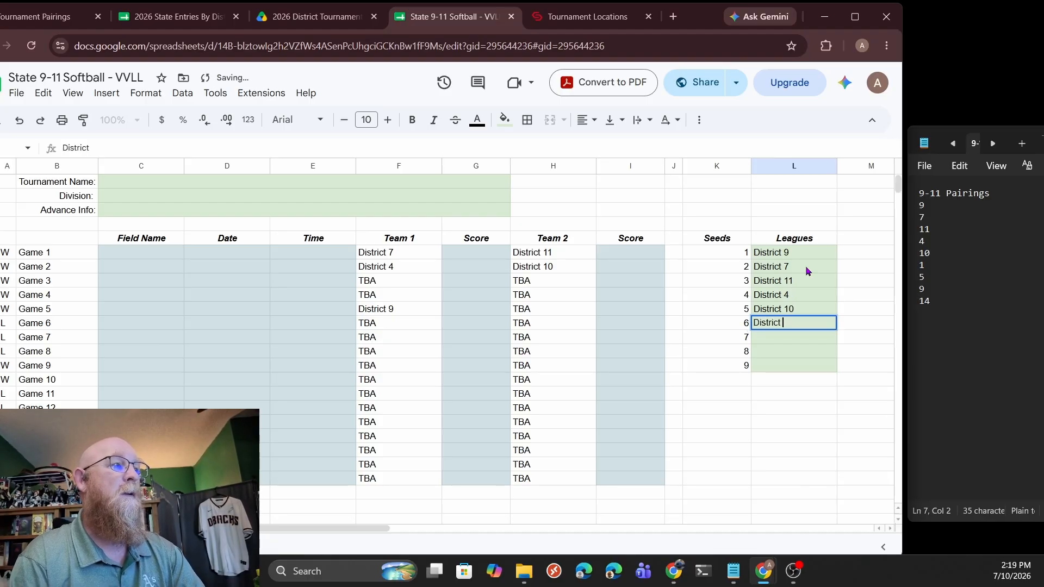
pyautogui.press('Return')
# Enter District 5 as the league for seed 7 and District 9 for seed 8
pyautogui.write('District')
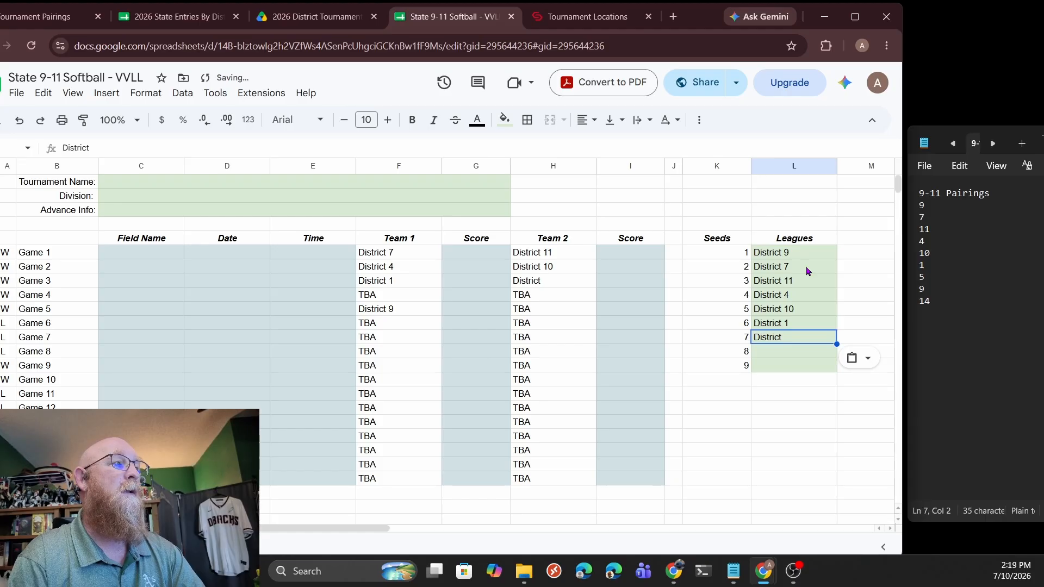
pyautogui.press('Return')
pyautogui.press('Return')
pyautogui.press('Return')
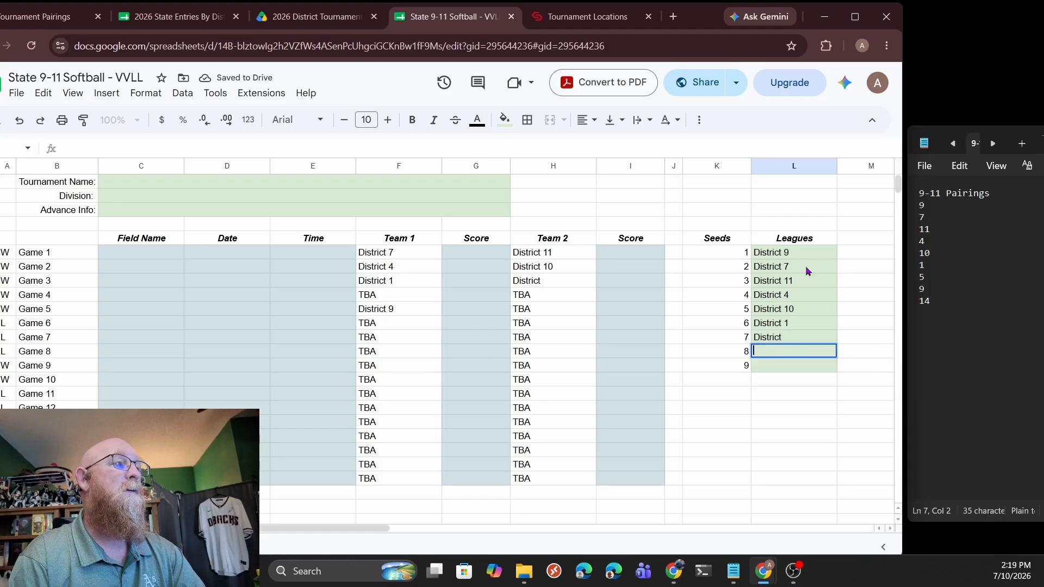
pyautogui.press('Escape')
pyautogui.press('Up')
pyautogui.press('Return')
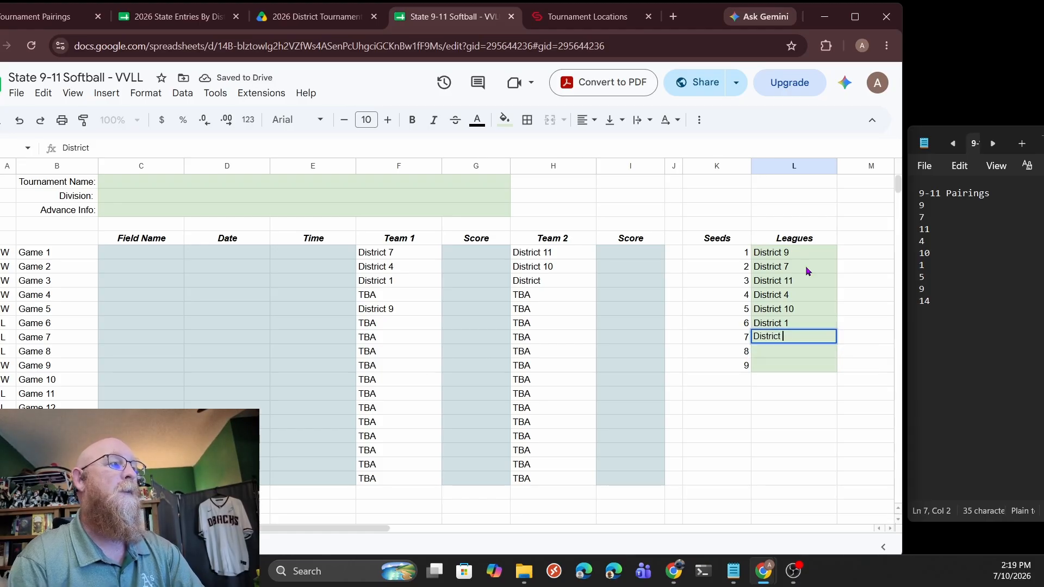
pyautogui.write('5')
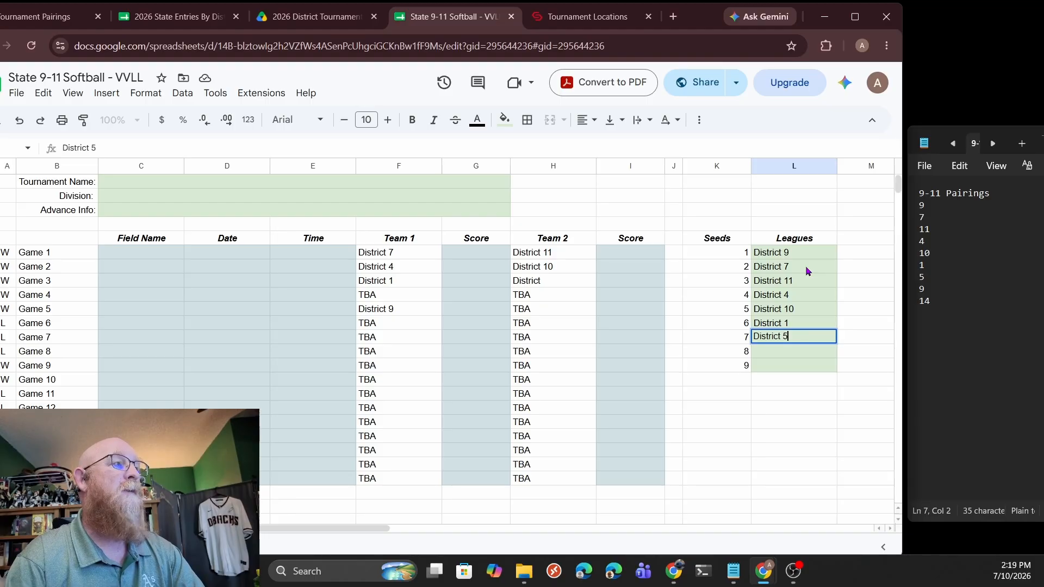
pyautogui.press('Return')
pyautogui.write('District 9')
pyautogui.press('Return')
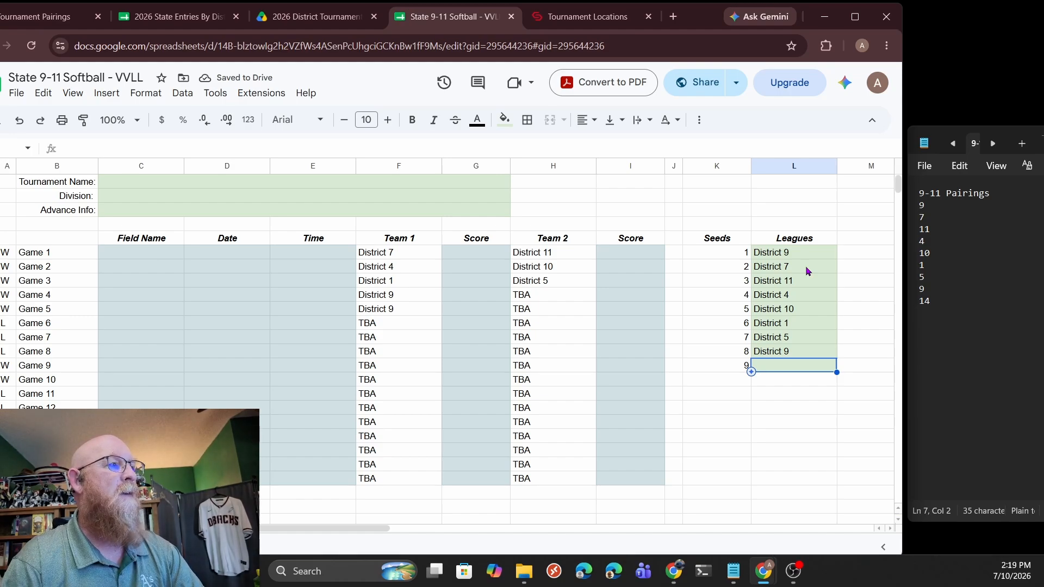
# Enter District 14 as the league for seed 9
pyautogui.press('Return')
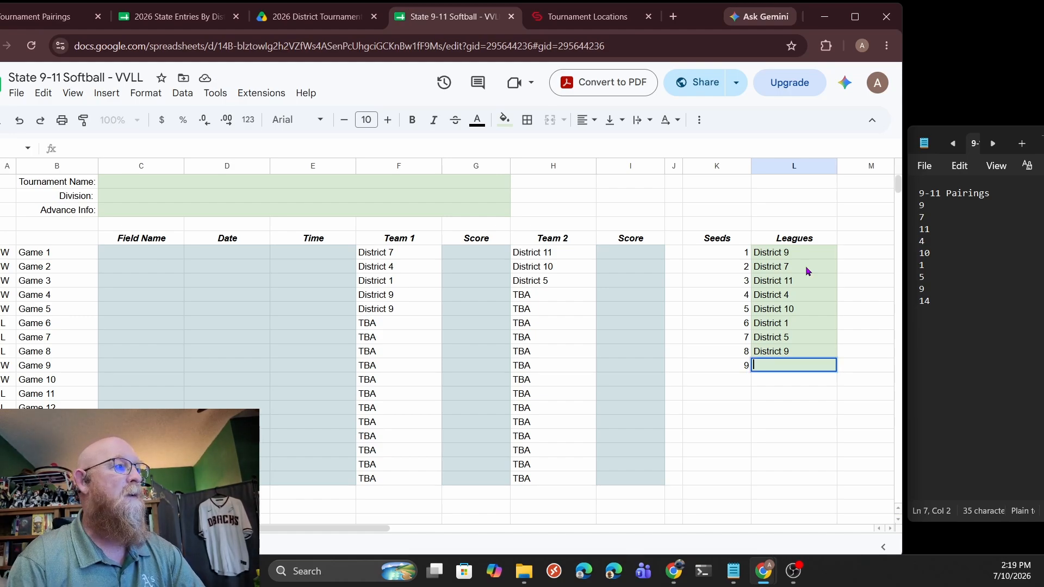
pyautogui.write('District 14')
pyautogui.press('Return')
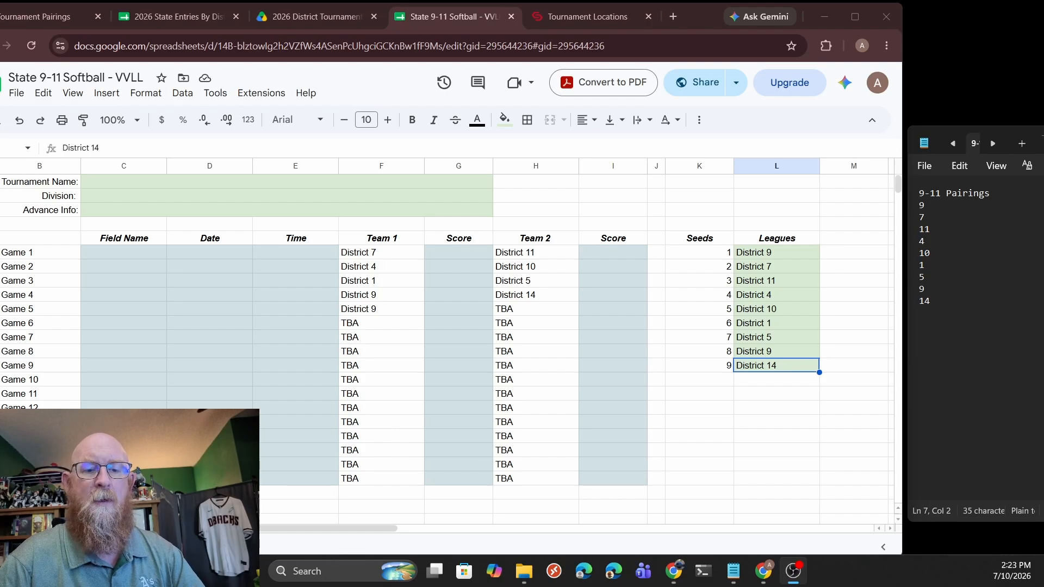
# Enter 12 in the column beside the leagues for both District 9 entries, at seed 1 and seed 8
pyautogui.click(837, 253)
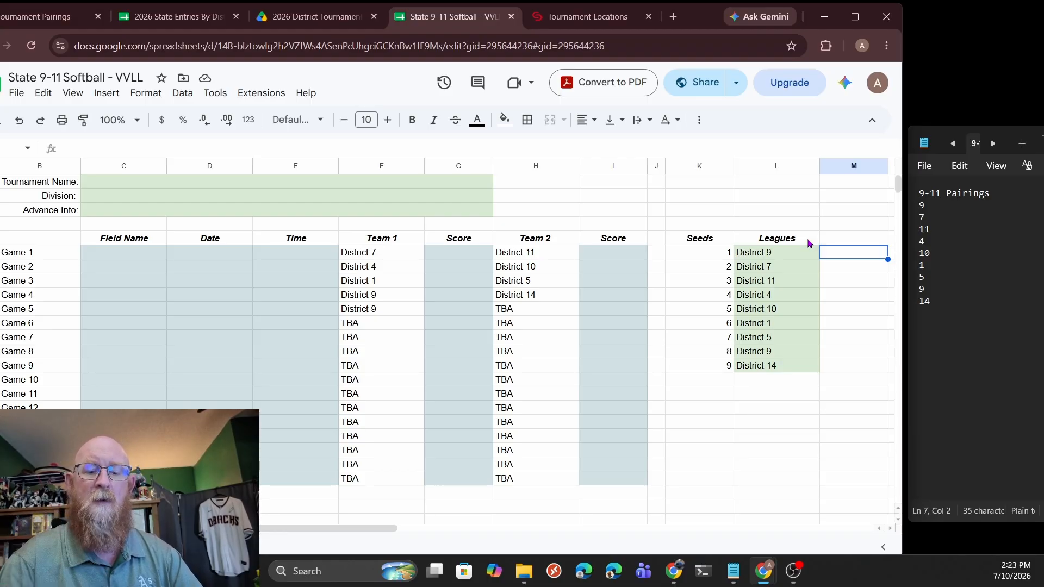
pyautogui.write('12')
pyautogui.press('Return')
pyautogui.press('Down')
pyautogui.press('Down')
pyautogui.press('Down')
pyautogui.press('Down')
pyautogui.press('Down')
pyautogui.press('Down')
pyautogui.write('12')
pyautogui.press('Return')
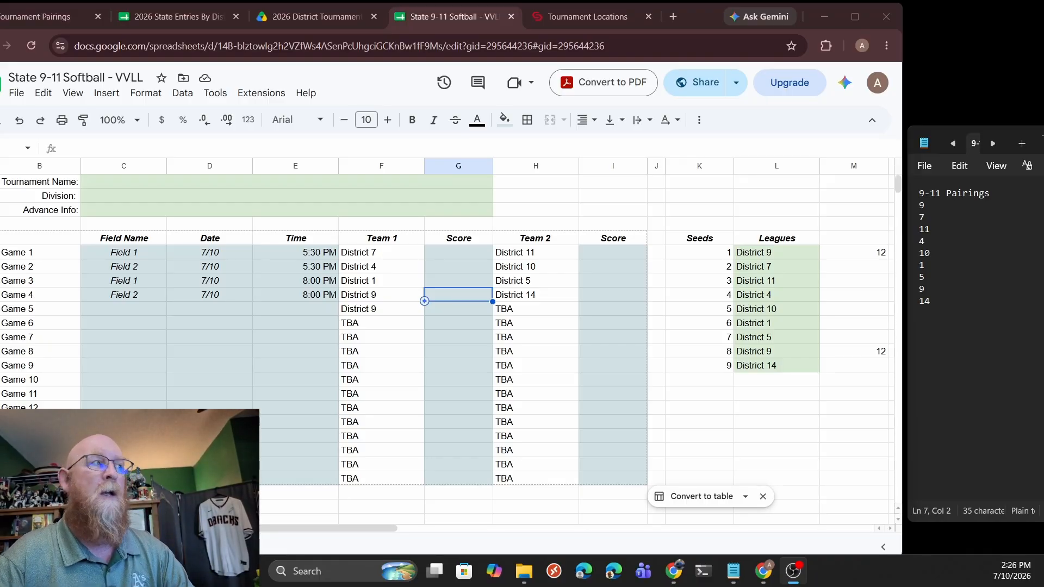
# Enter the Game 1 score as 7 for District 7 and 0 for District 11
pyautogui.click(469, 253)
pyautogui.write('7')
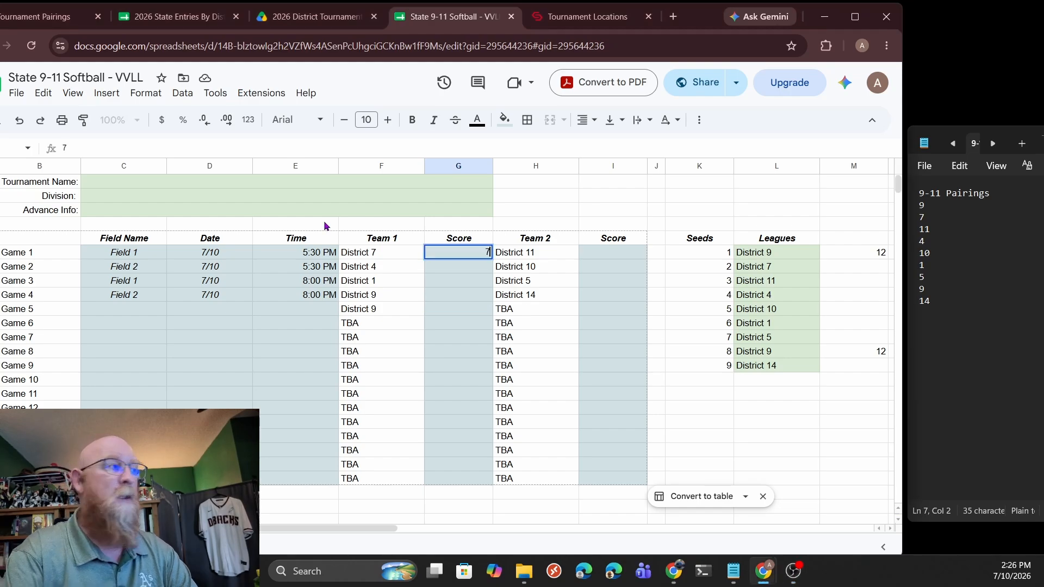
pyautogui.press('Tab')
pyautogui.press('Tab')
pyautogui.write('0')
pyautogui.press('Return')
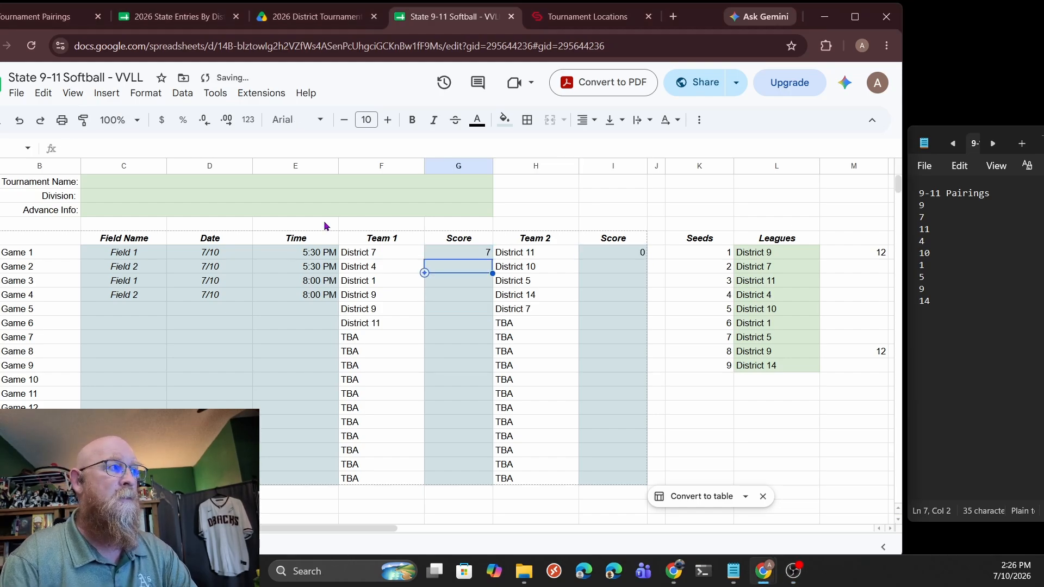
# Enter the Game 2 score as 0 for District 4 and 7 for District 10
pyautogui.write('0')
pyautogui.press('Tab')
pyautogui.press('Tab')
pyautogui.write('7')
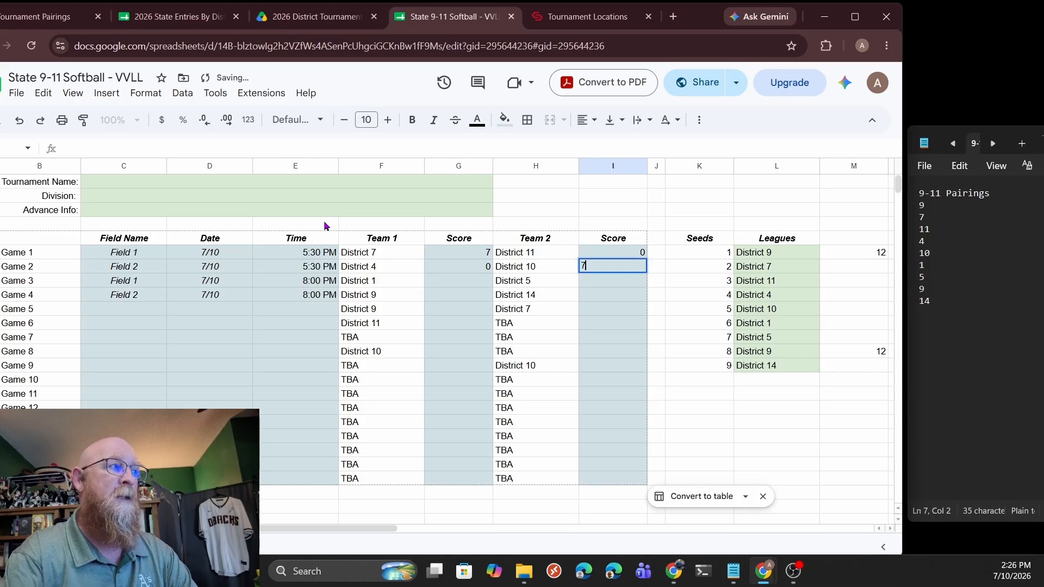
pyautogui.press('Return')
# Enter the Game 3 score as 7 for District 1 and 0 for District 5
pyautogui.write('7')
pyautogui.press('Tab')
pyautogui.press('Tab')
pyautogui.write('0')
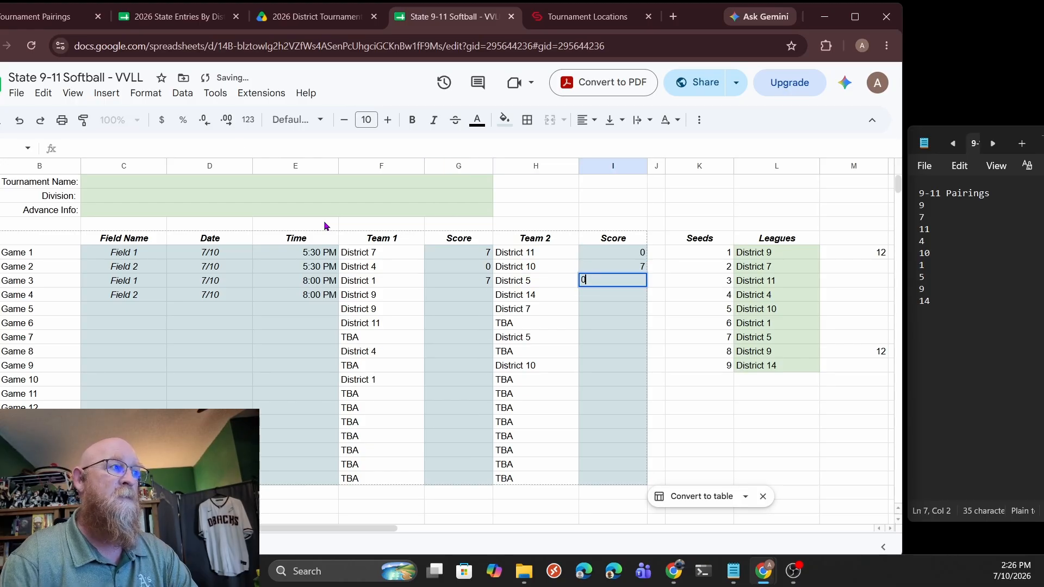
pyautogui.press('Return')
# Enter the Game 4 score as 0 for District 9 and 7 for District 14
pyautogui.write('0')
pyautogui.press('Tab')
pyautogui.press('Tab')
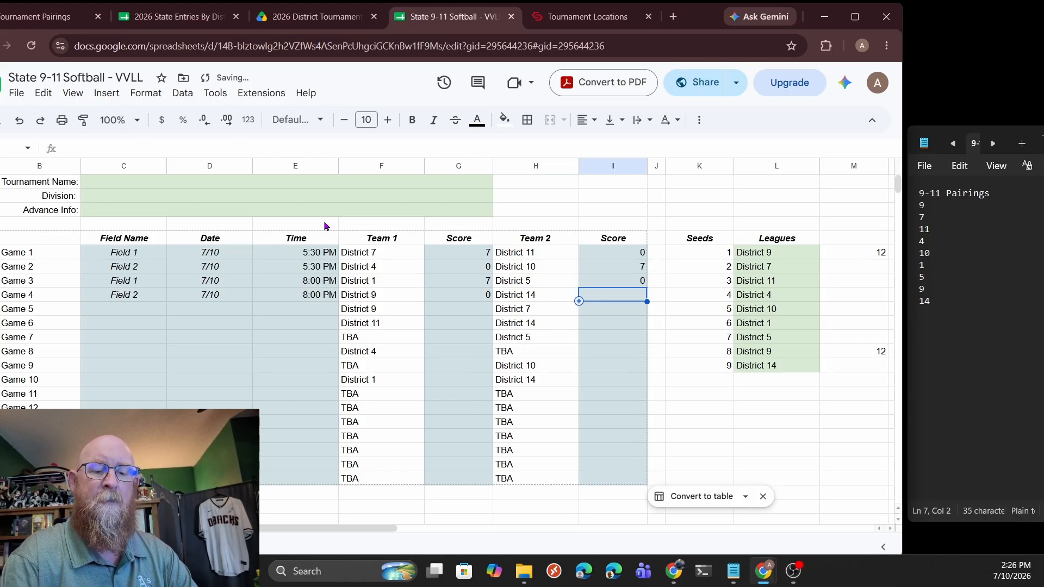
pyautogui.write('7')
pyautogui.press('Return')
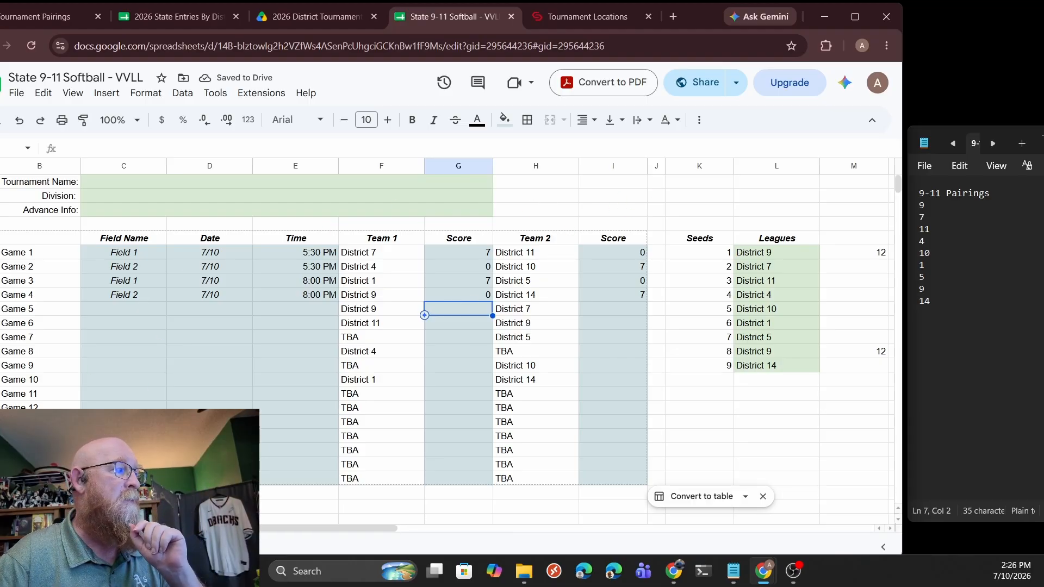
# Open the bracket sheet and check how the teams, schedules and scores of Games 1 to 4 carry through the winner and loser brackets
pyautogui.click(81, 547)
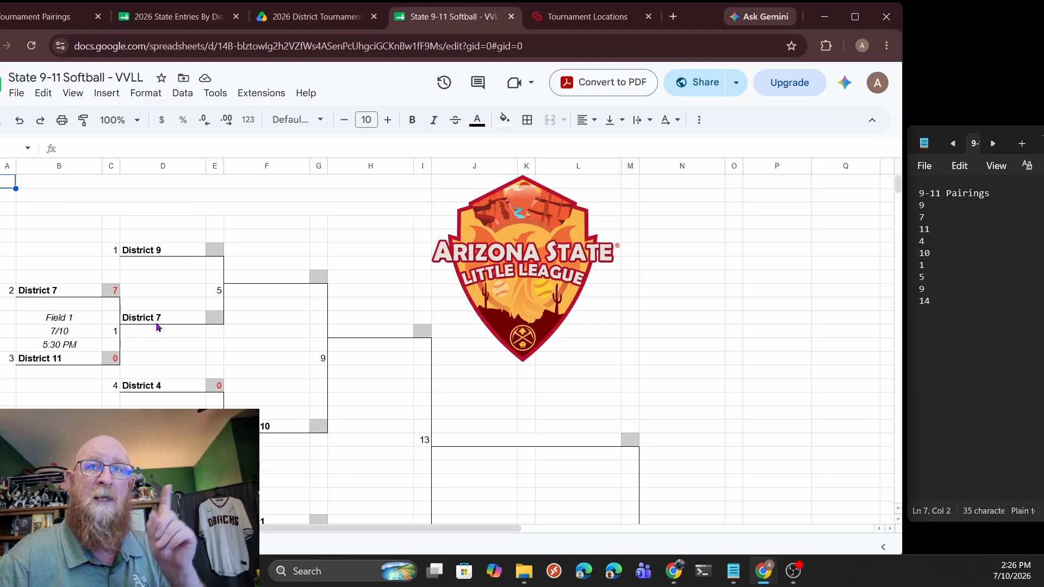
pyautogui.scroll(-10, 157, 326)
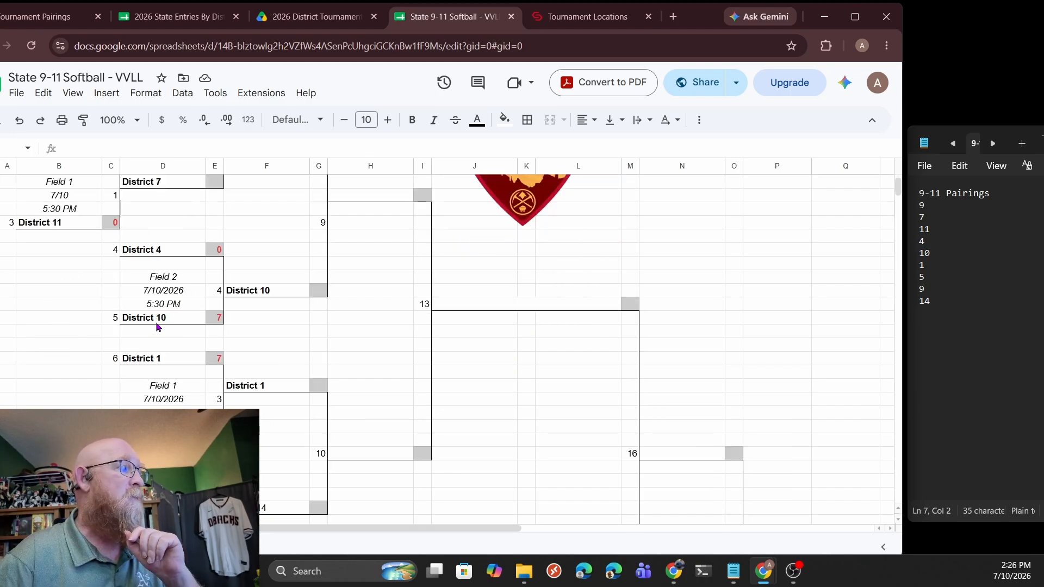
pyautogui.scroll(-2, 165, 322)
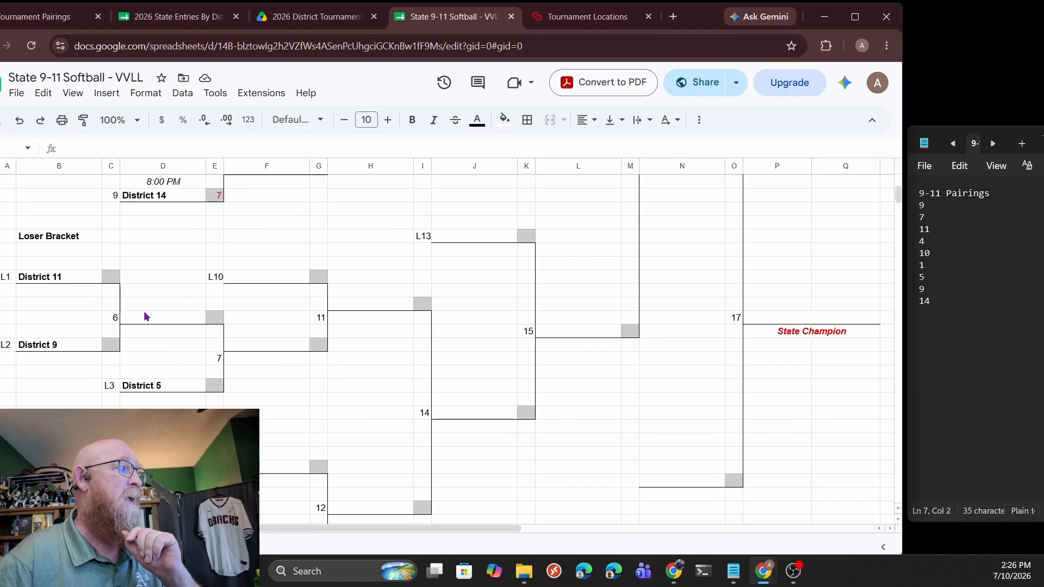
pyautogui.scroll(5, 163, 296)
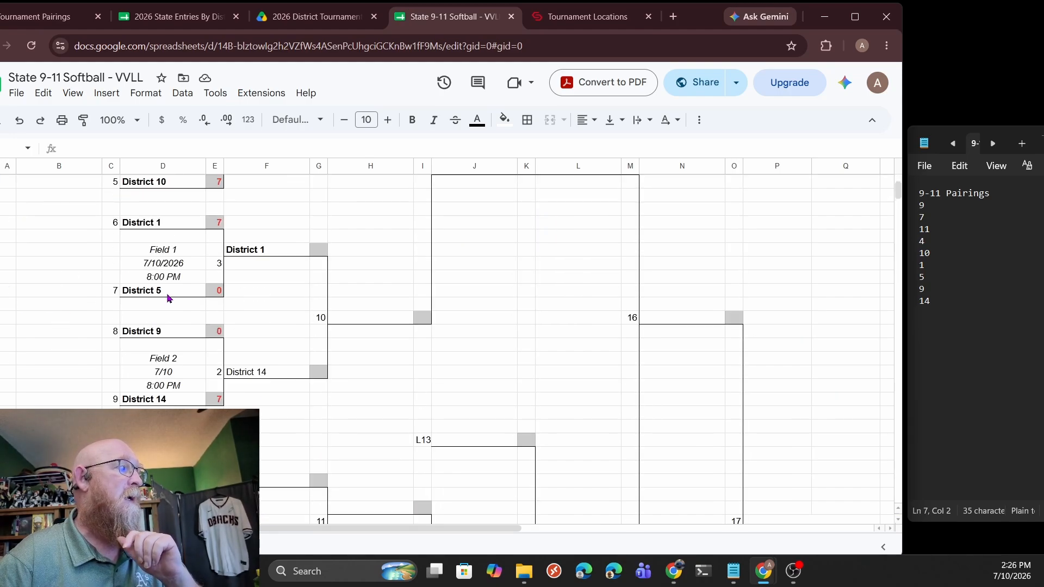
pyautogui.scroll(5, 167, 298)
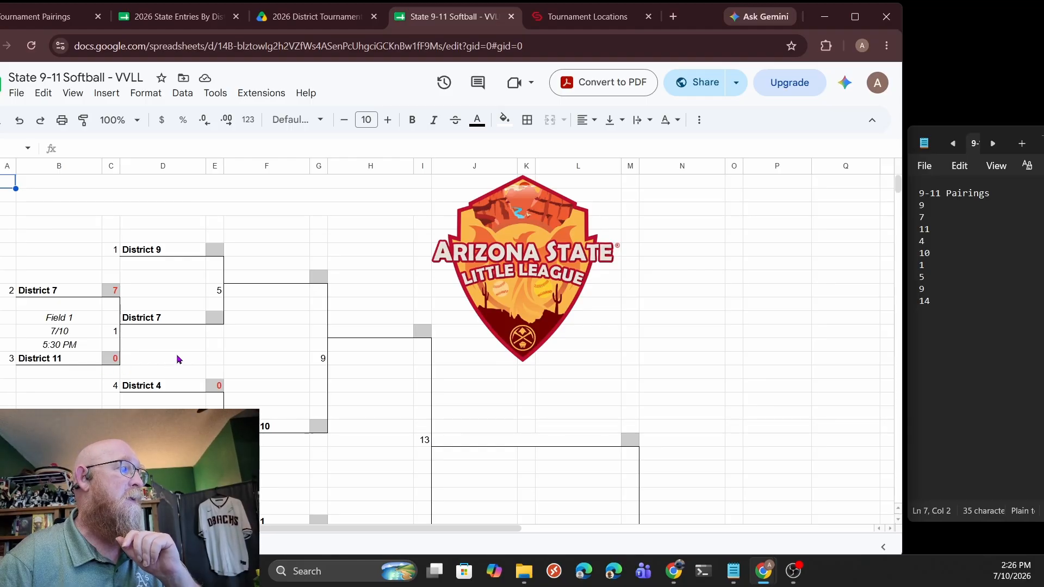
pyautogui.scroll(-3, 177, 357)
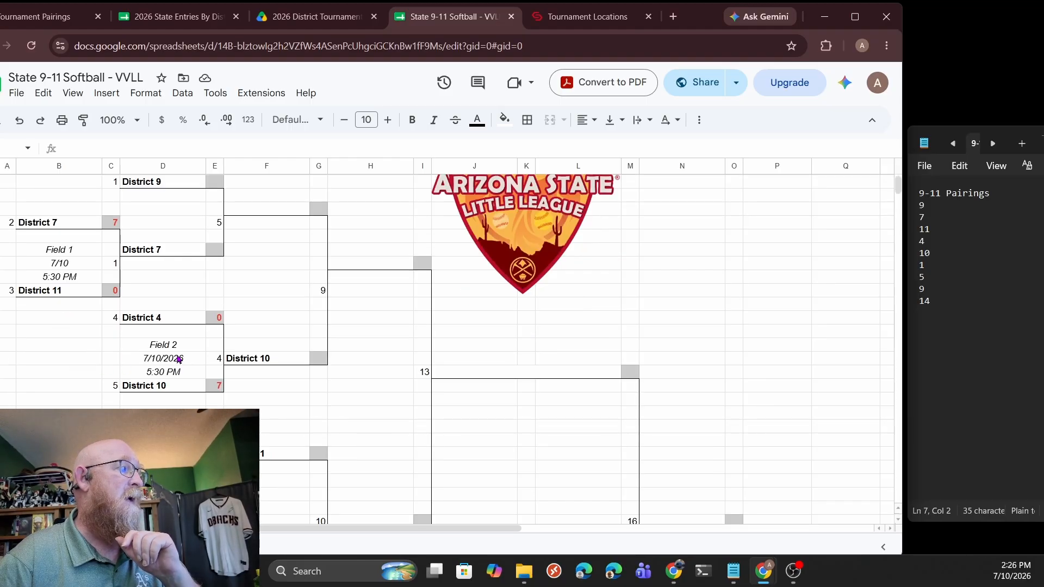
pyautogui.scroll(3, 177, 357)
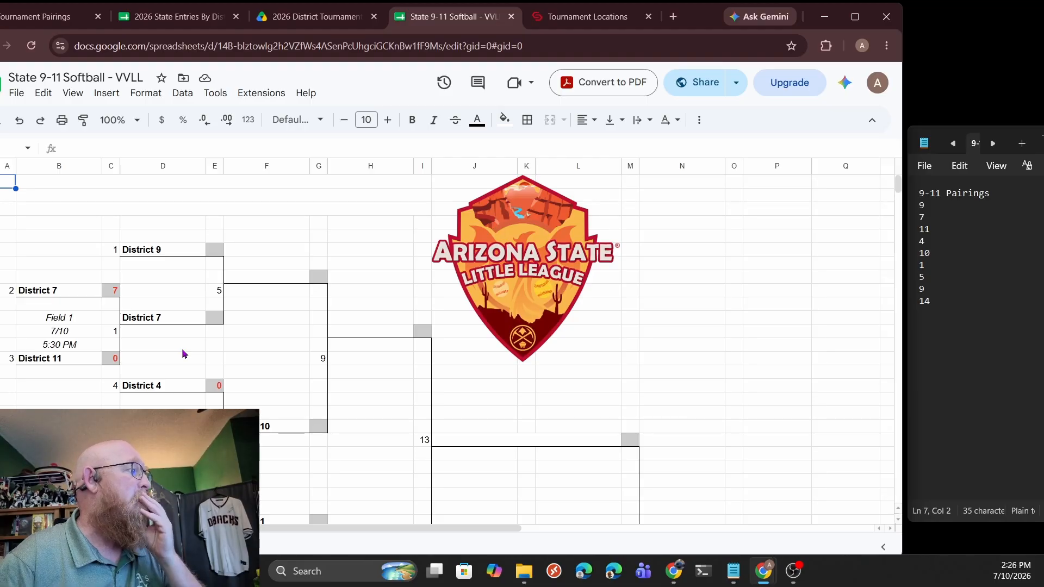
pyautogui.scroll(-3, 181, 348)
pyautogui.scroll(-2, 185, 348)
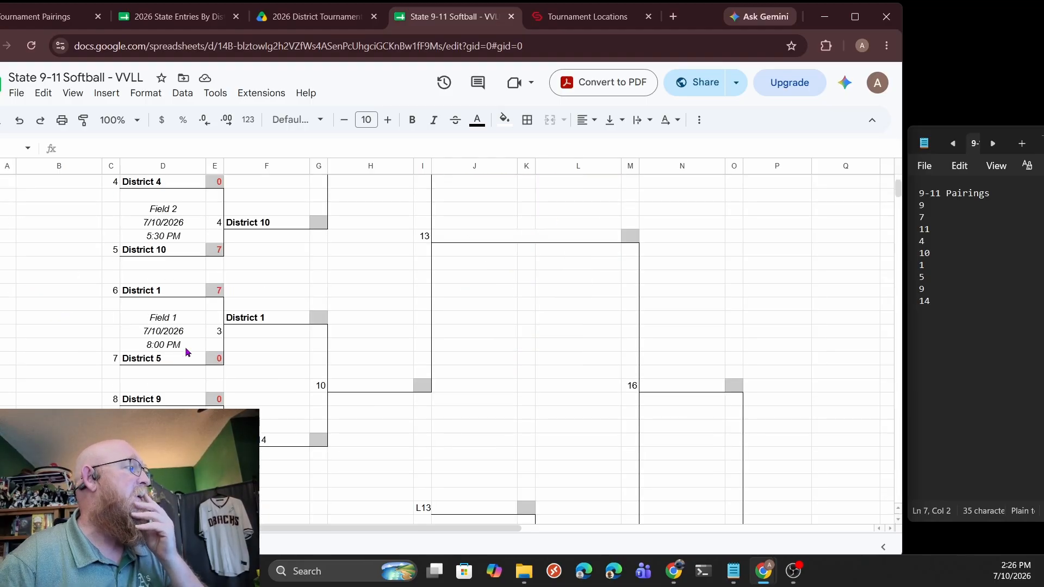
pyautogui.scroll(3, 185, 347)
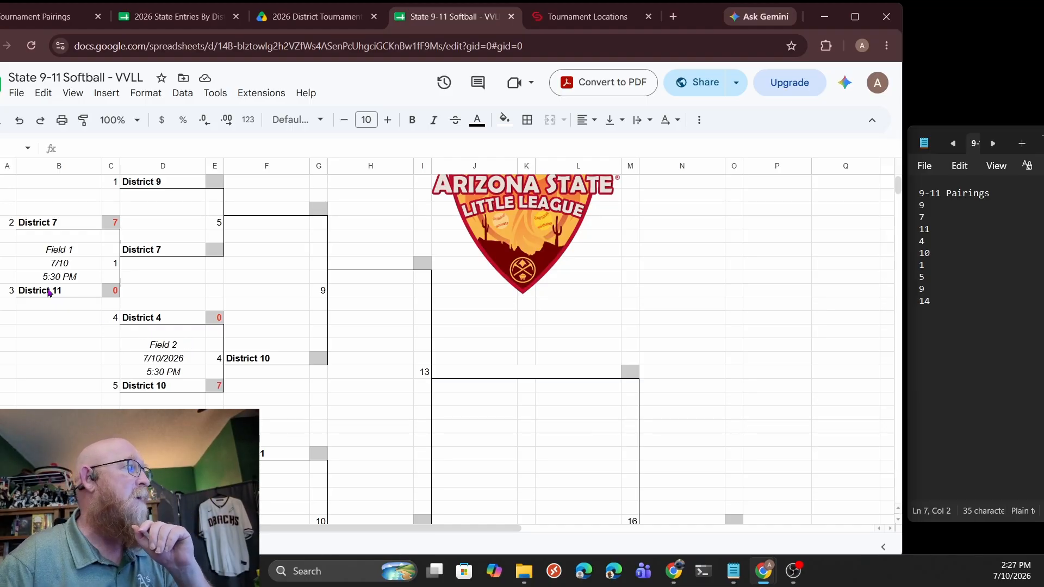
# Change the Loser Bracket heading to Elimination Bracket
pyautogui.scroll(-4, 40, 293)
pyautogui.scroll(-3, 39, 293)
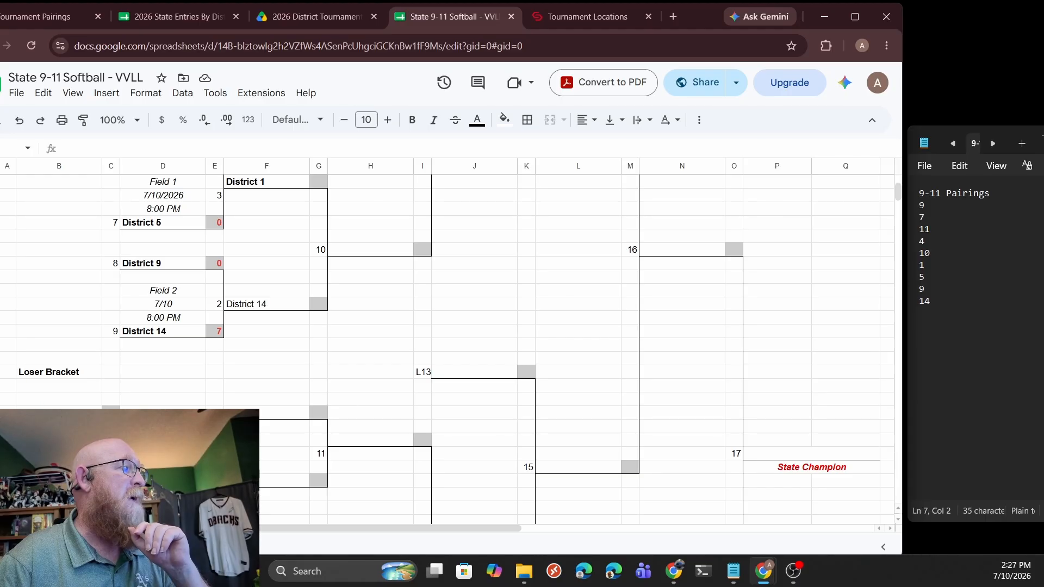
pyautogui.click(39, 372)
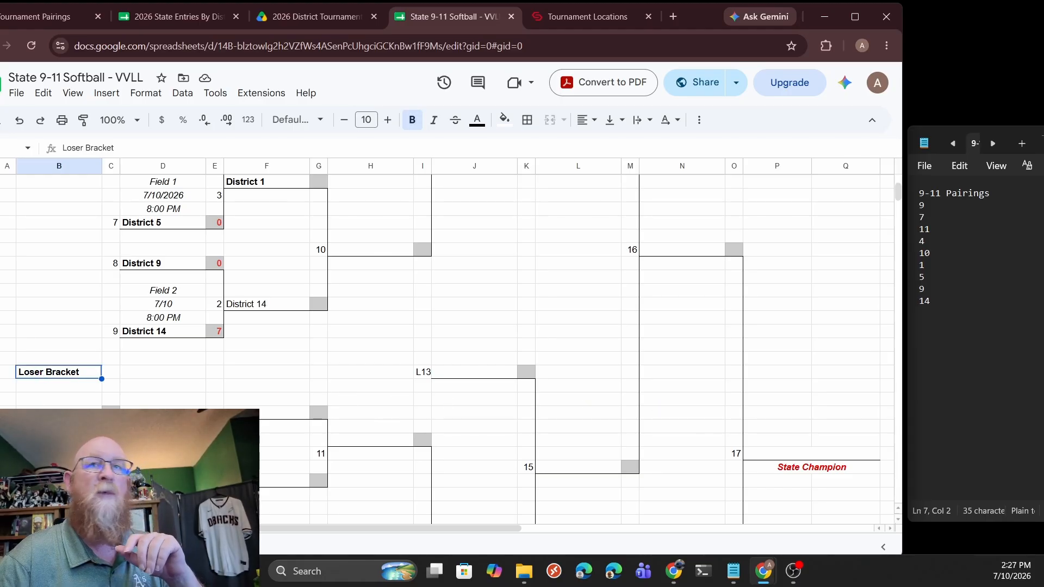
pyautogui.press('F2')
pyautogui.press('Home')
pyautogui.press('Delete')
pyautogui.press('Delete')
pyautogui.press('Delete')
pyautogui.press('Delete')
pyautogui.press('Delete')
pyautogui.press('Delete')
pyautogui.write('Eliminat')
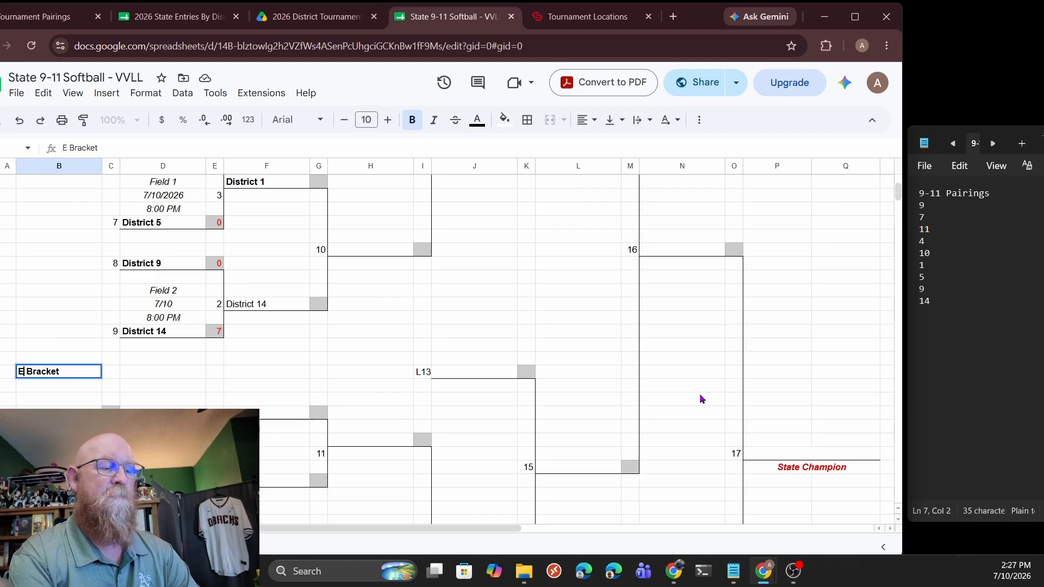
pyautogui.write('ed')
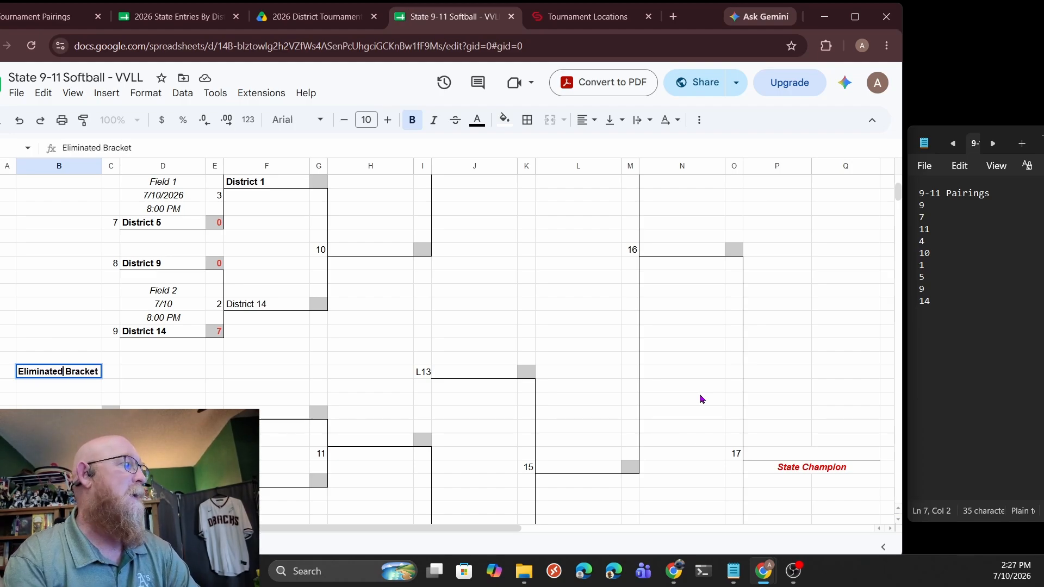
pyautogui.press('BackSpace')
pyautogui.press('BackSpace')
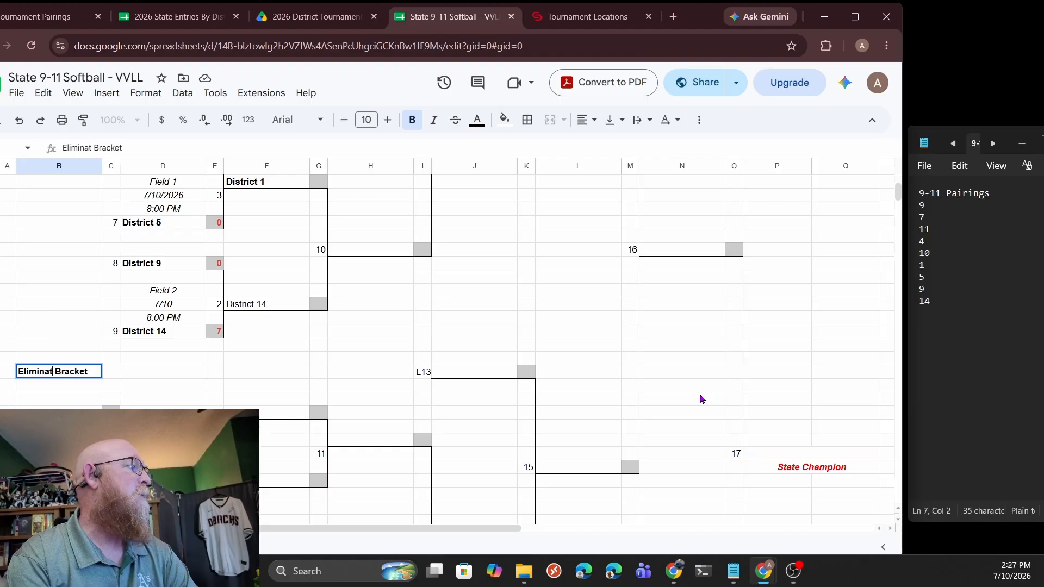
pyautogui.write('ion')
pyautogui.press('Return')
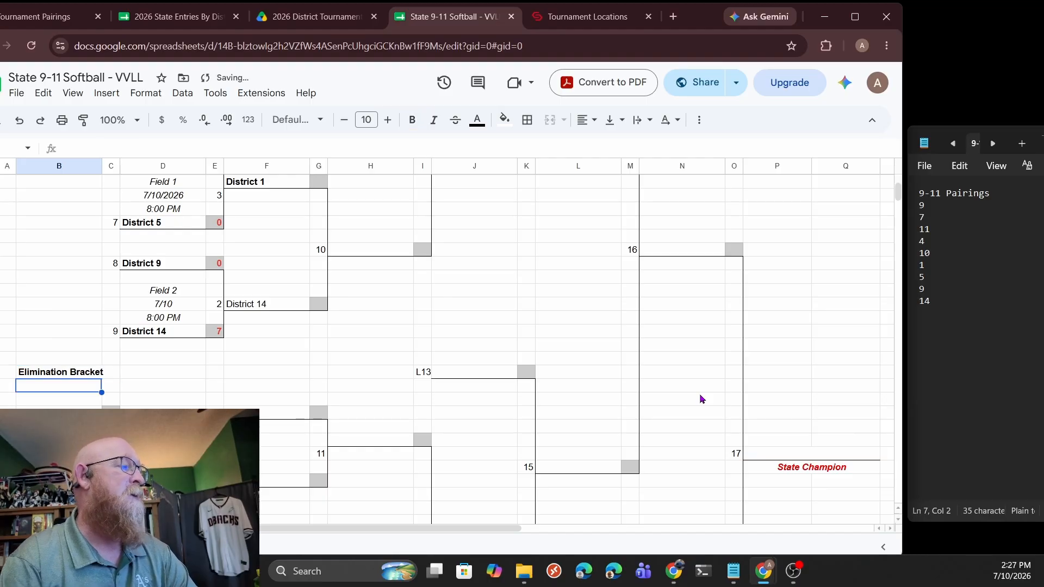
# Rename the heading above the losers' games as Consolation Bracket
pyautogui.press('Up')
pyautogui.press('F2')
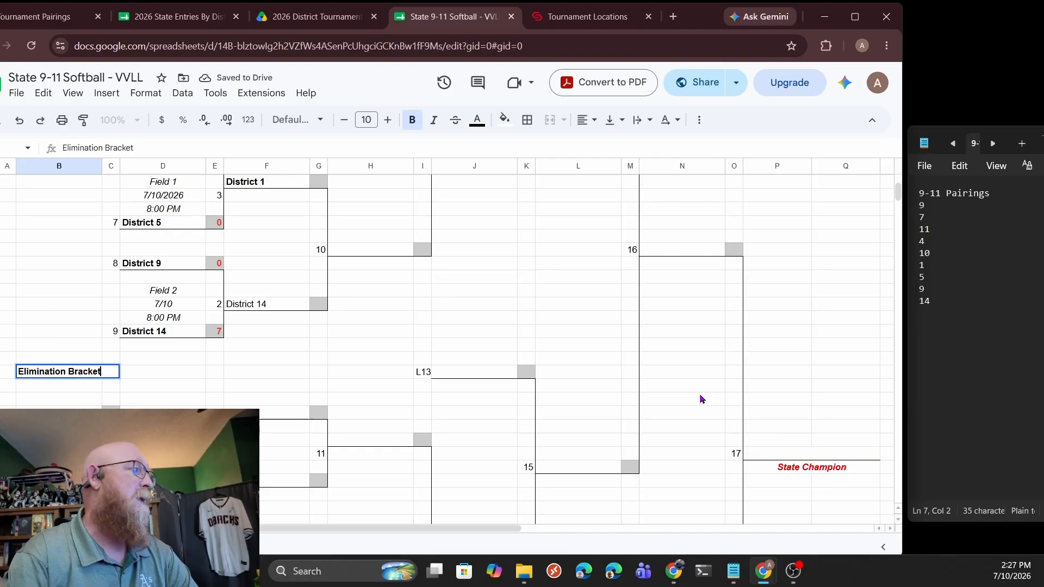
pyautogui.press('Home')
pyautogui.hotkey('ctrl', 'shift', 'Right')
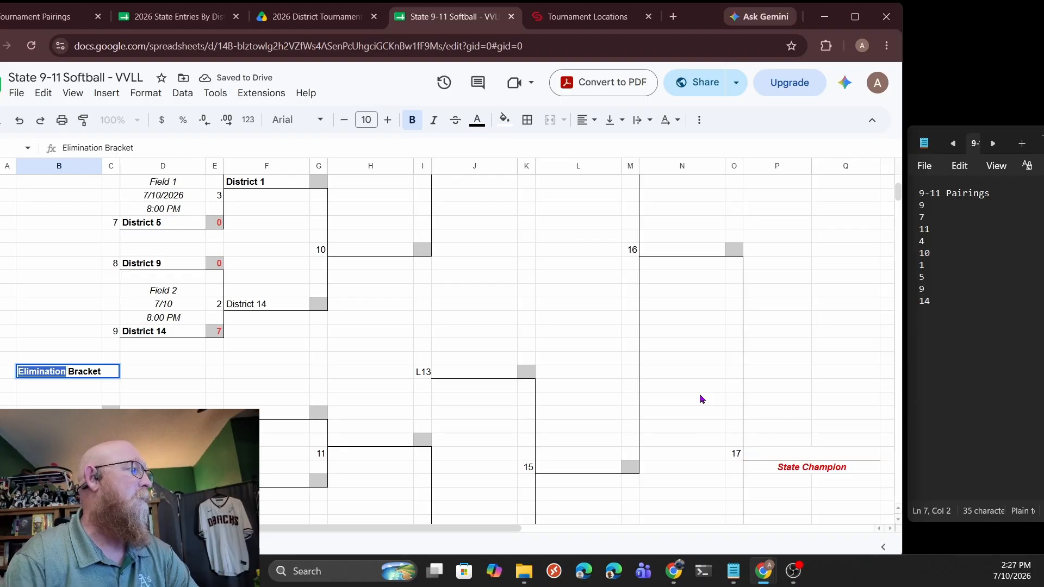
pyautogui.write('Consolation')
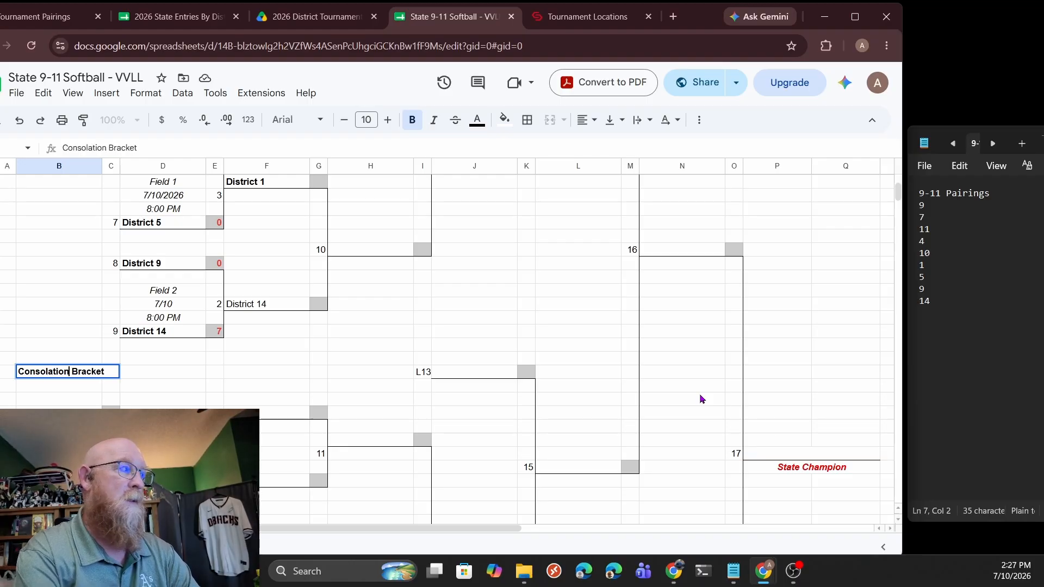
pyautogui.press('Return')
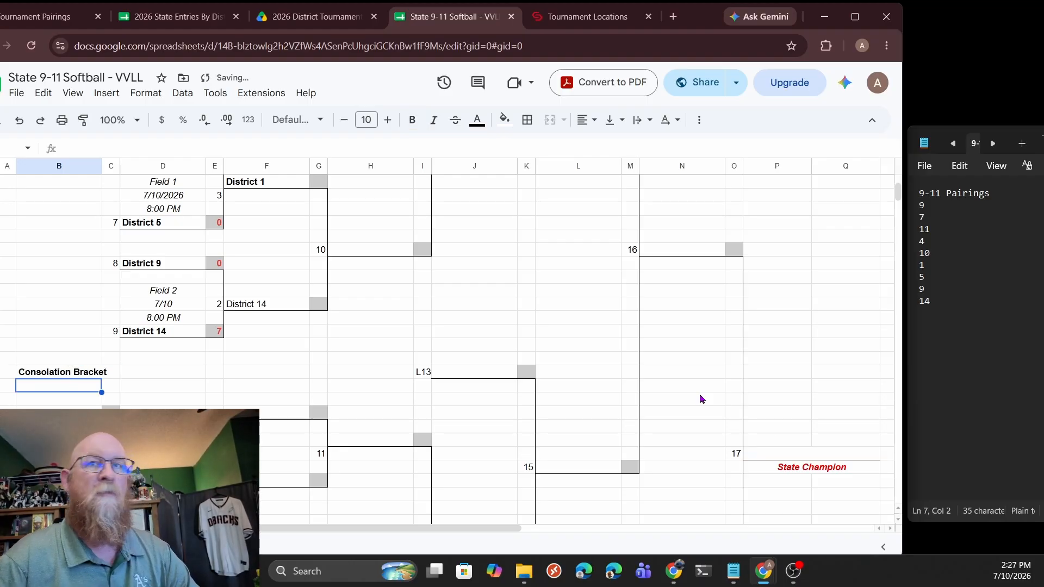
# Compare the first-round matchups and game numbers with the team placements in the Consolation Bracket
pyautogui.scroll(5, 345, 318)
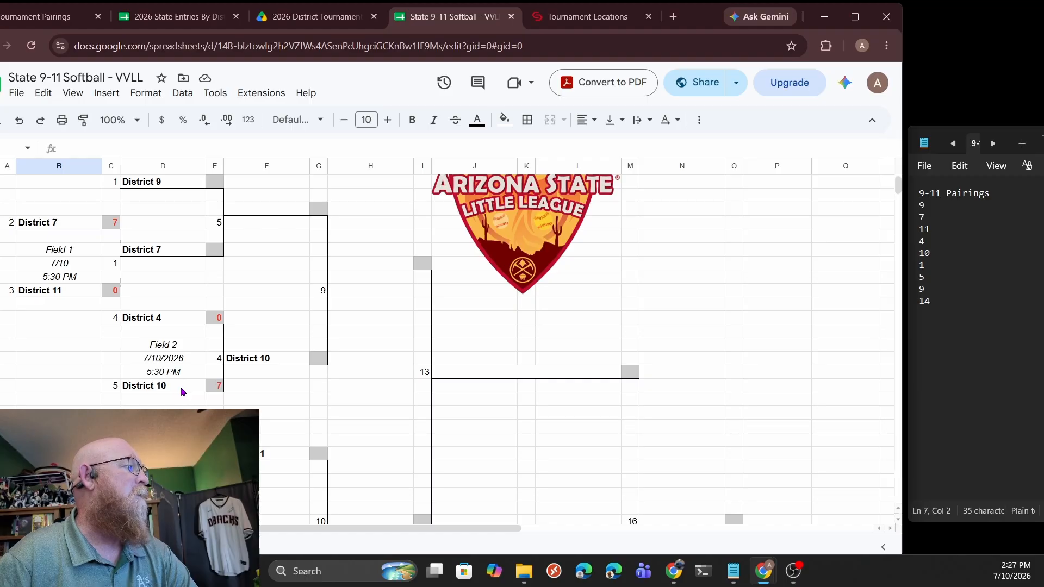
pyautogui.scroll(-6, 261, 380)
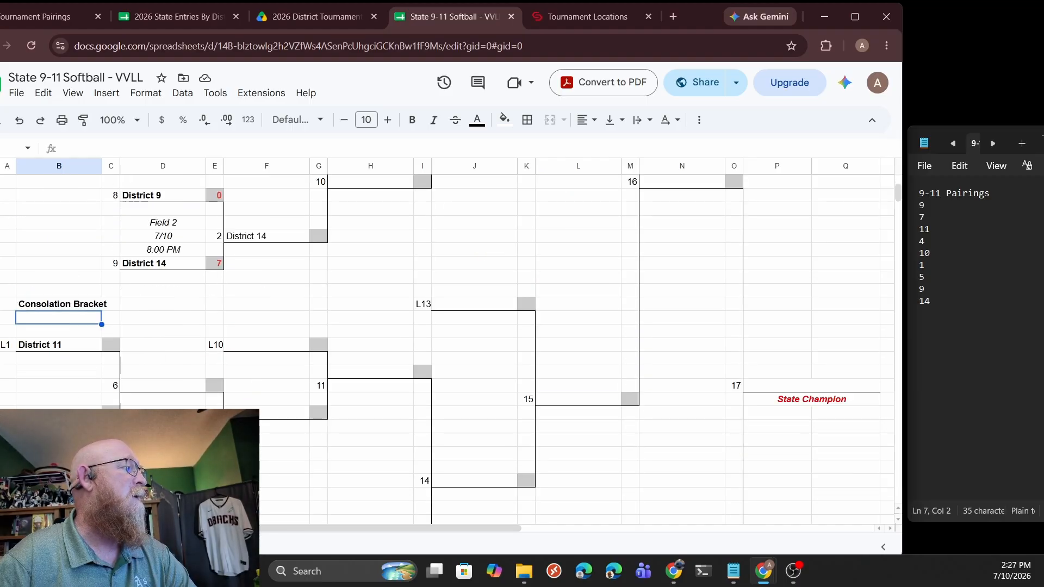
pyautogui.scroll(1, 57, 388)
pyautogui.scroll(5, 183, 357)
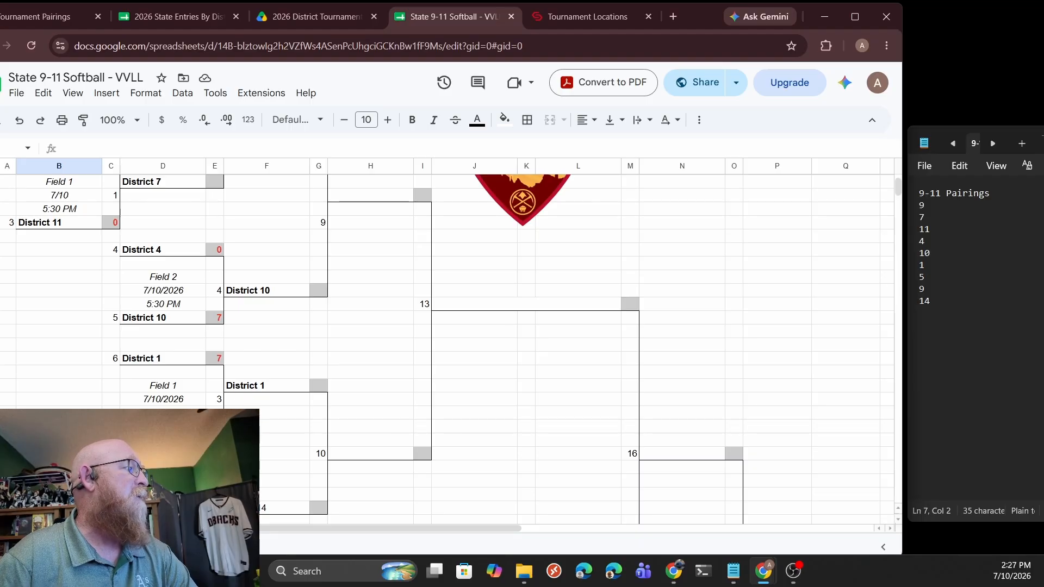
pyautogui.scroll(-2, 244, 397)
pyautogui.scroll(-10, 220, 396)
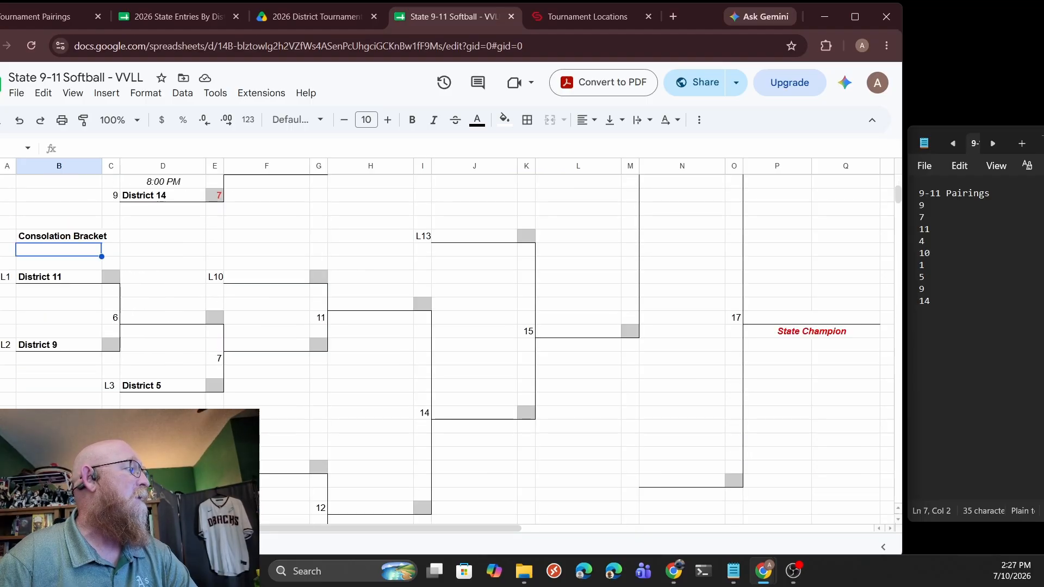
pyautogui.scroll(4, 221, 395)
pyautogui.scroll(2, 220, 395)
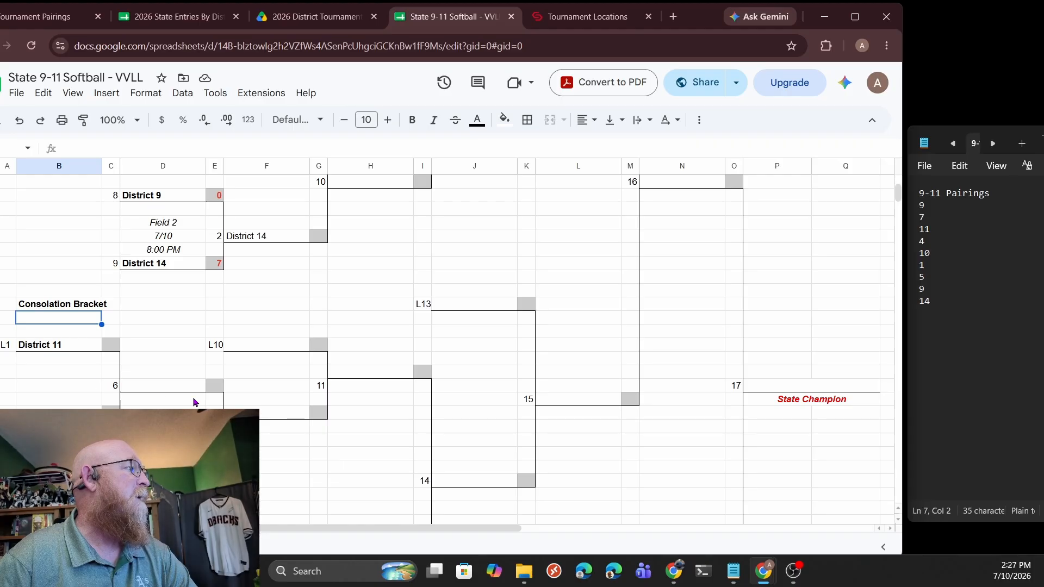
pyautogui.scroll(5, 196, 401)
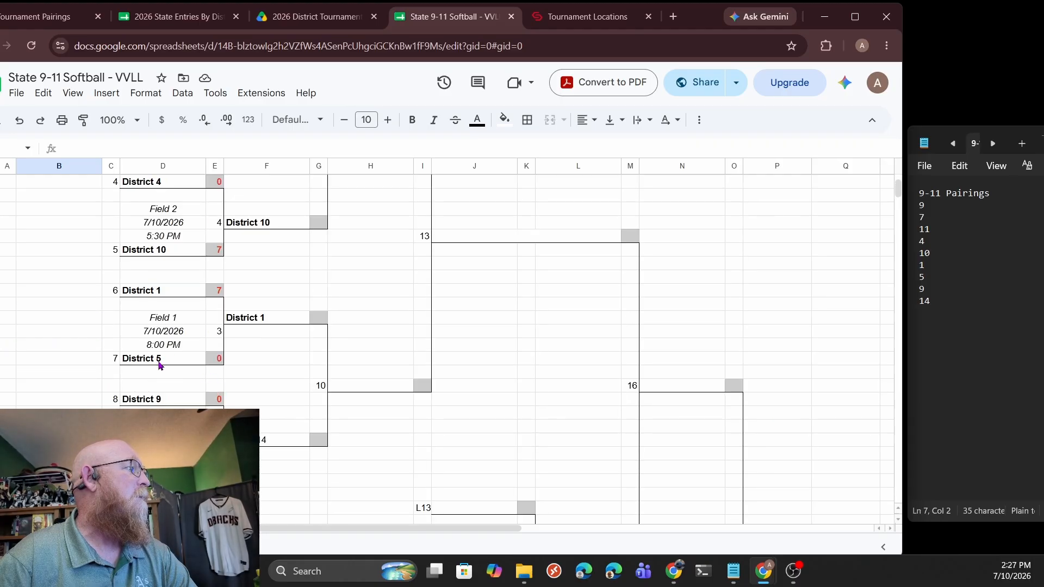
# Make the District 14 entry advancing from Game 2 in the winners' bracket bold
pyautogui.scroll(2, 158, 366)
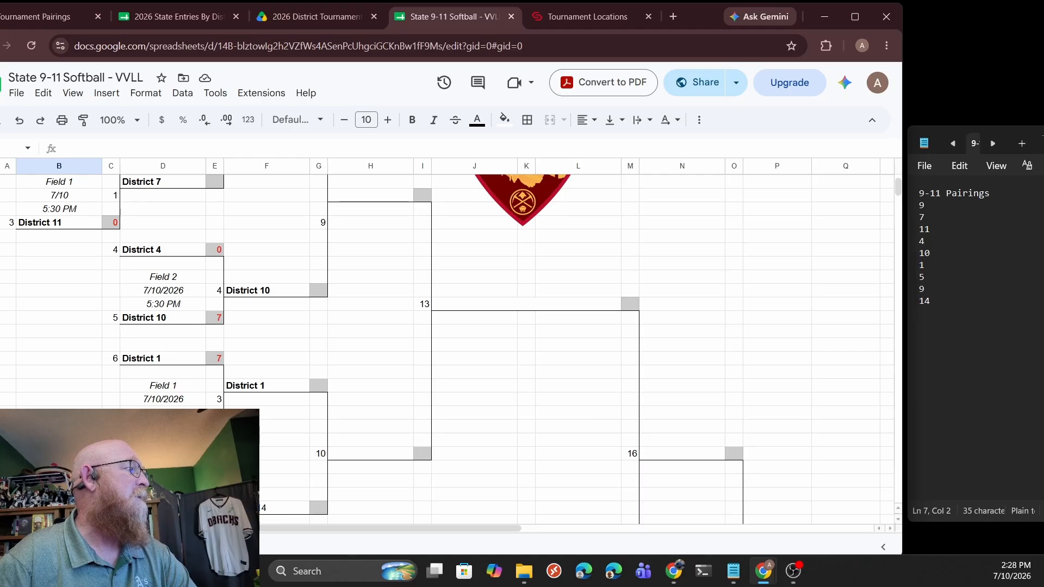
pyautogui.scroll(-8, 263, 429)
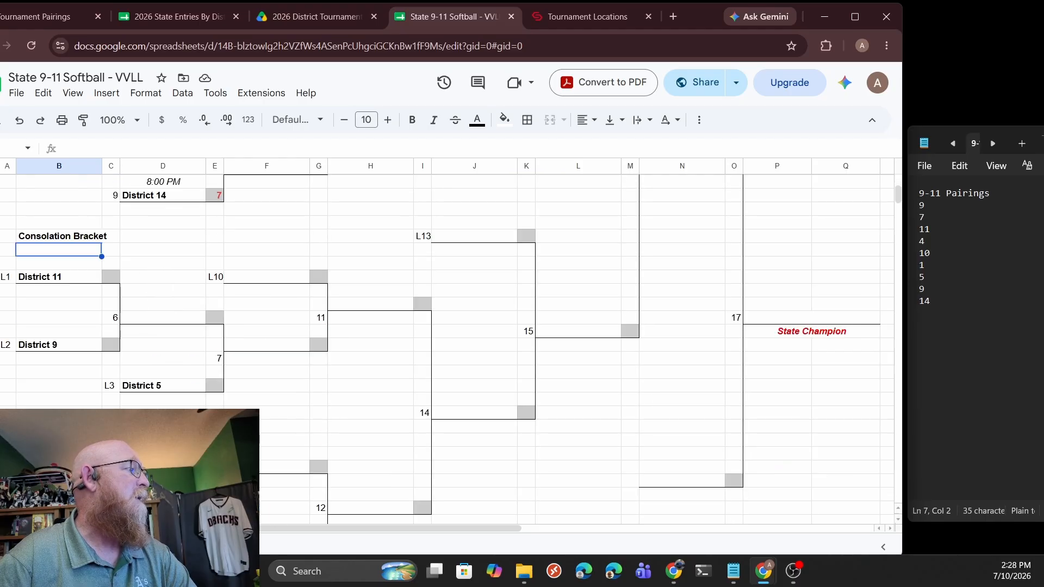
pyautogui.scroll(5, 163, 396)
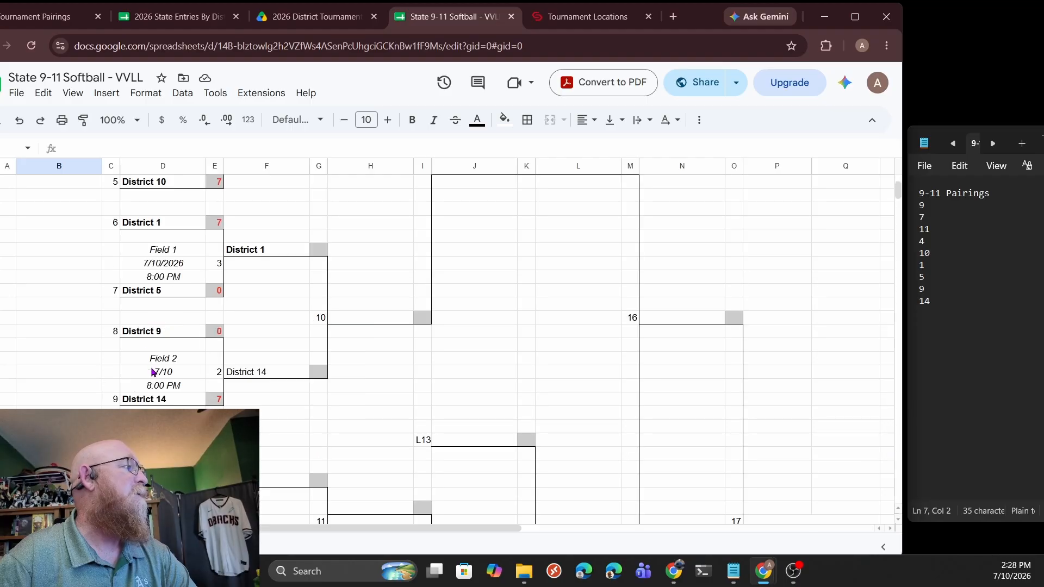
pyautogui.scroll(-2, 266, 294)
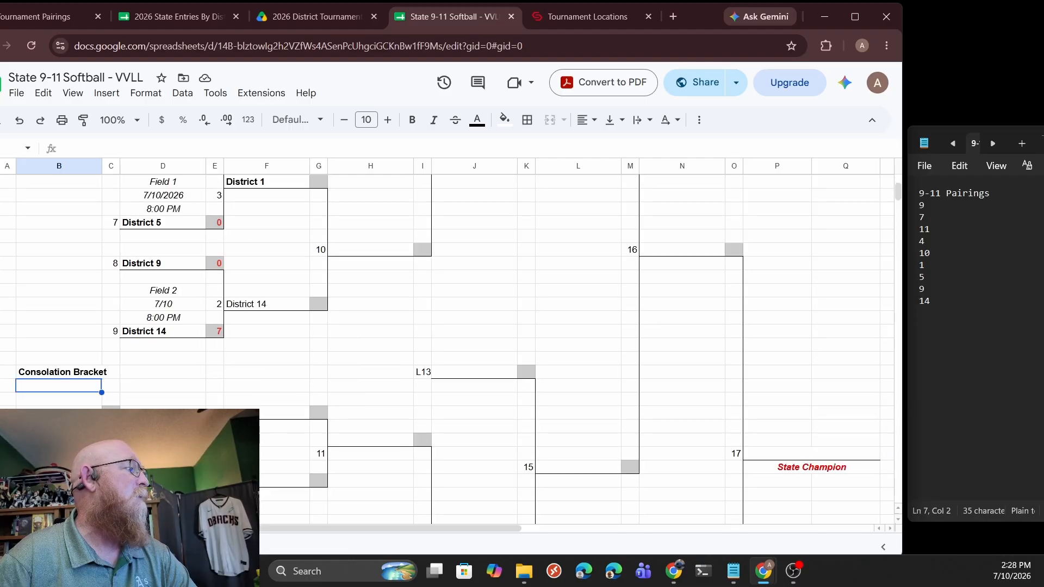
pyautogui.click(268, 308)
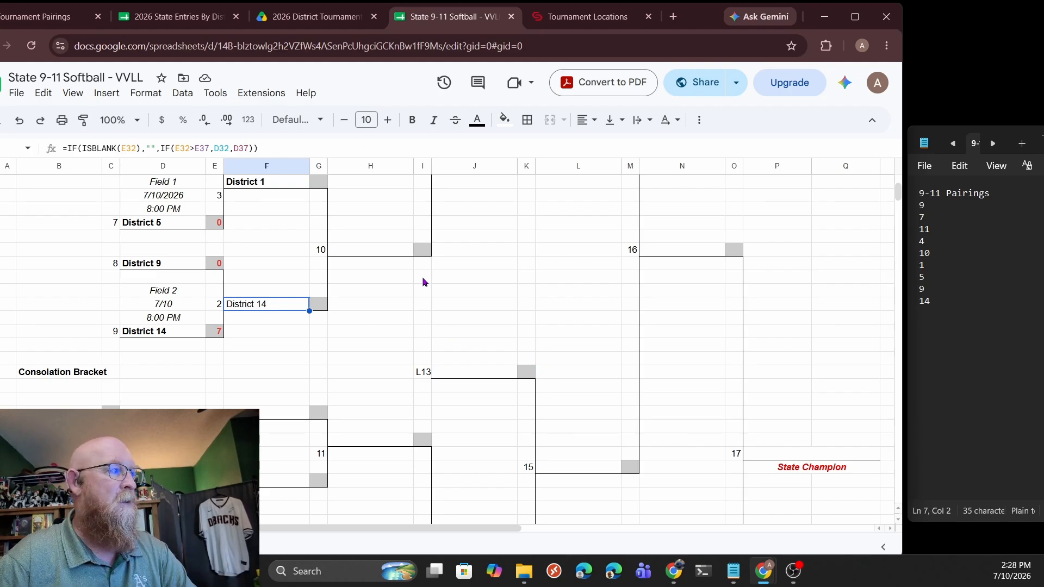
pyautogui.write('8:00 PM')
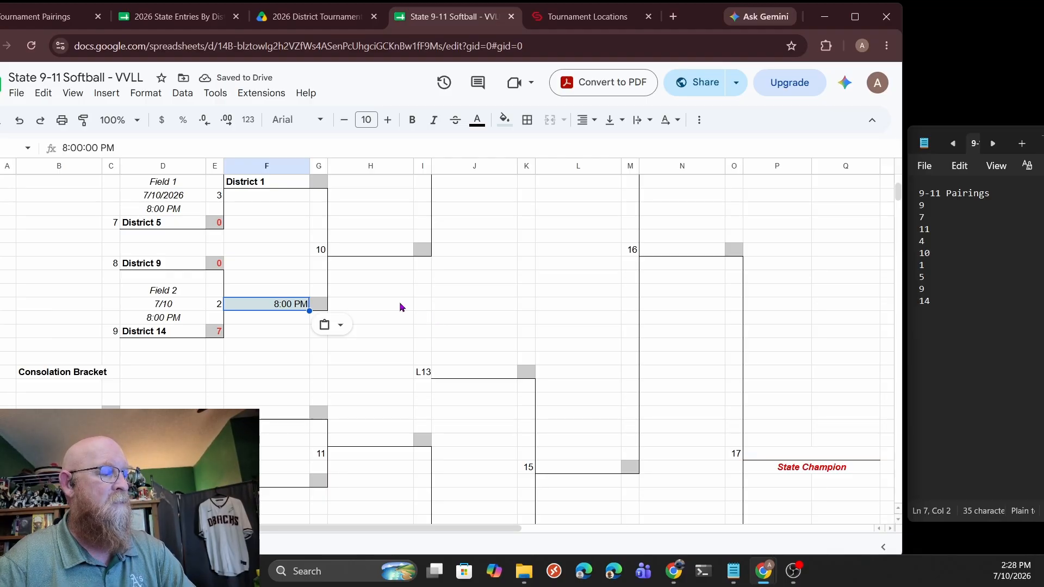
pyautogui.hotkey('ctrl', 'z')
pyautogui.hotkey('ctrl', 'b')
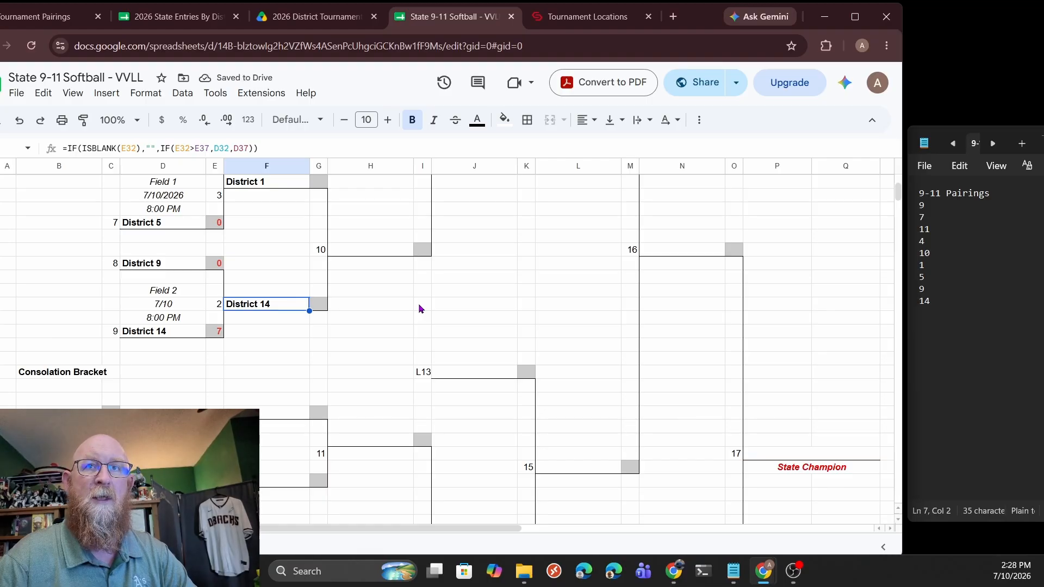
# Return to the game schedule sheet and set the date of Games 5 and 6 to 7/11
pyautogui.scroll(-1, 419, 309)
pyautogui.scroll(5, 421, 310)
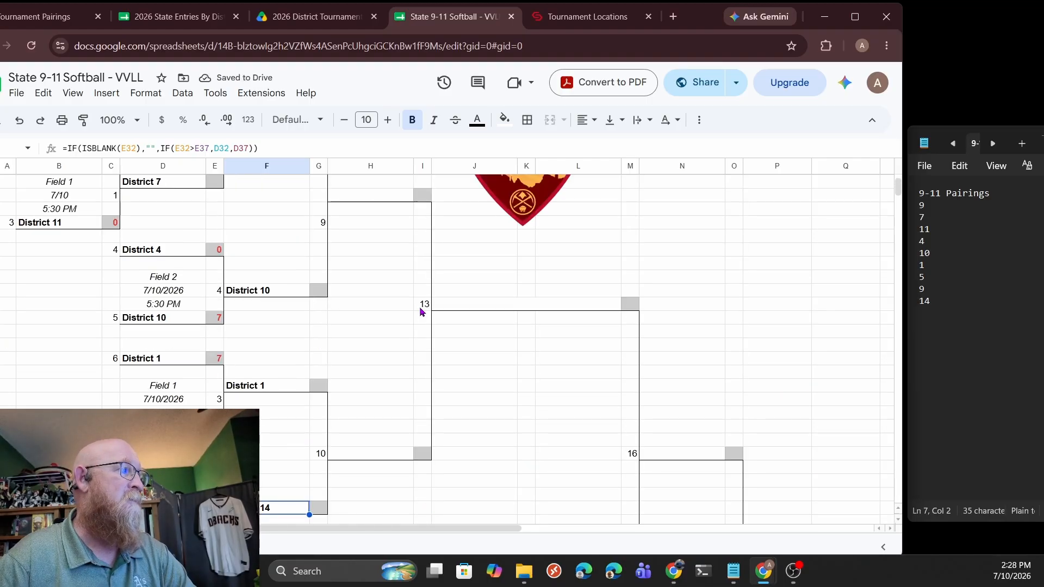
pyautogui.scroll(3, 510, 346)
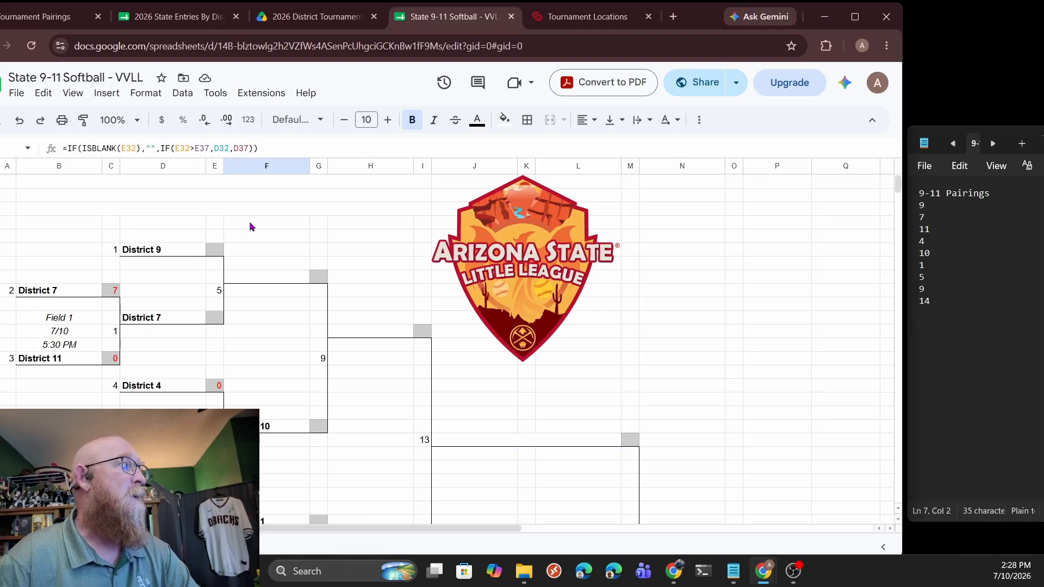
pyautogui.scroll(-5, 228, 245)
pyautogui.click(147, 546)
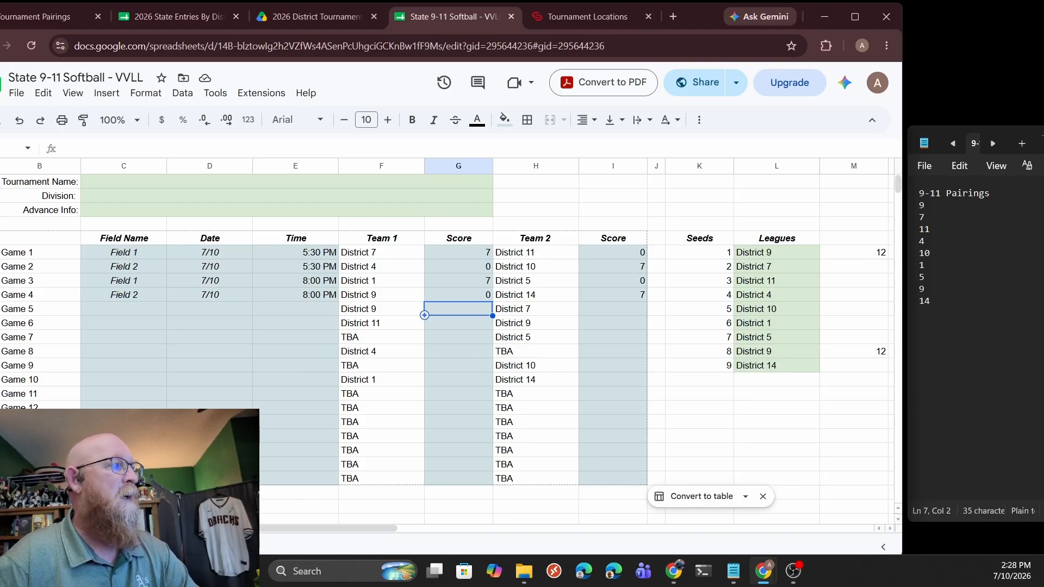
pyautogui.click(210, 310)
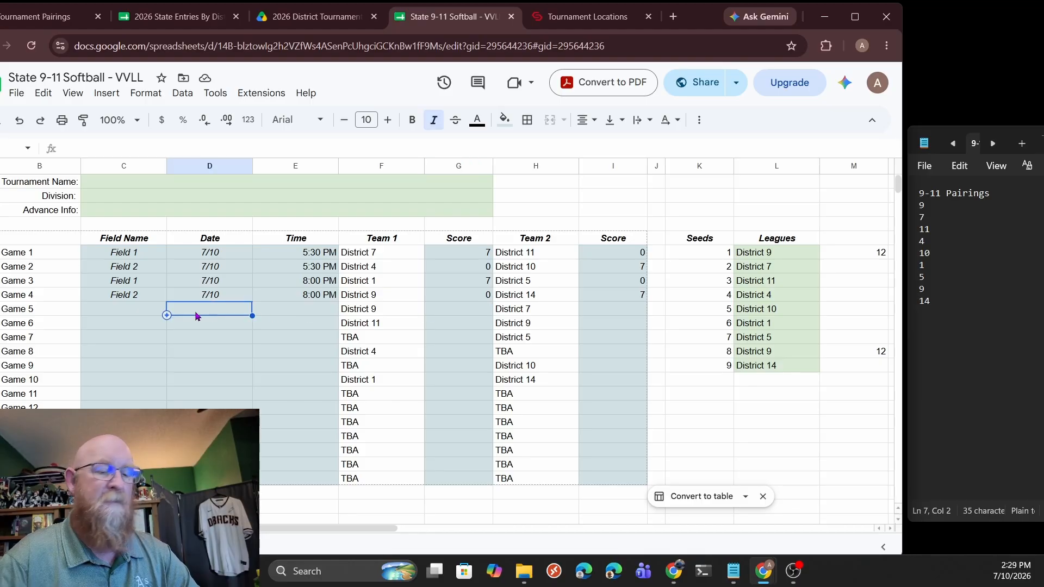
pyautogui.write('7/11')
pyautogui.press('Return')
pyautogui.click(196, 313)
pyautogui.press('Down')
pyautogui.write('7/11')
# Copy the 5:30 PM and 8:00 PM start times from Games 2 and 3 to Games 5 and 6
pyautogui.press('Right')
pyautogui.press('Right')
pyautogui.press('Up')
pyautogui.press('Left')
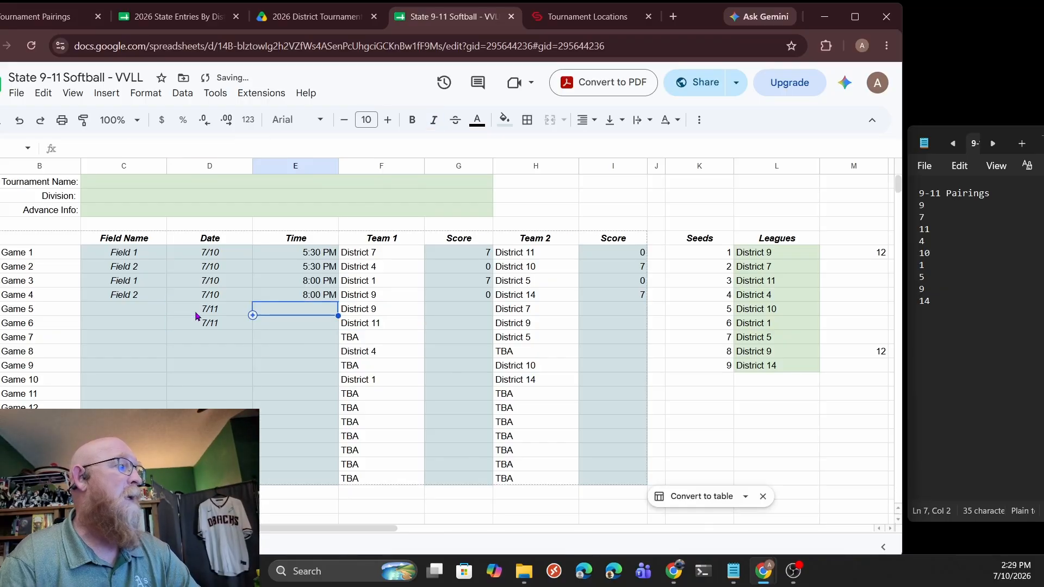
pyautogui.press('Up')
pyautogui.press('Up')
pyautogui.hotkey('shift', 'Up')
pyautogui.hotkey('ctrl', 'c')
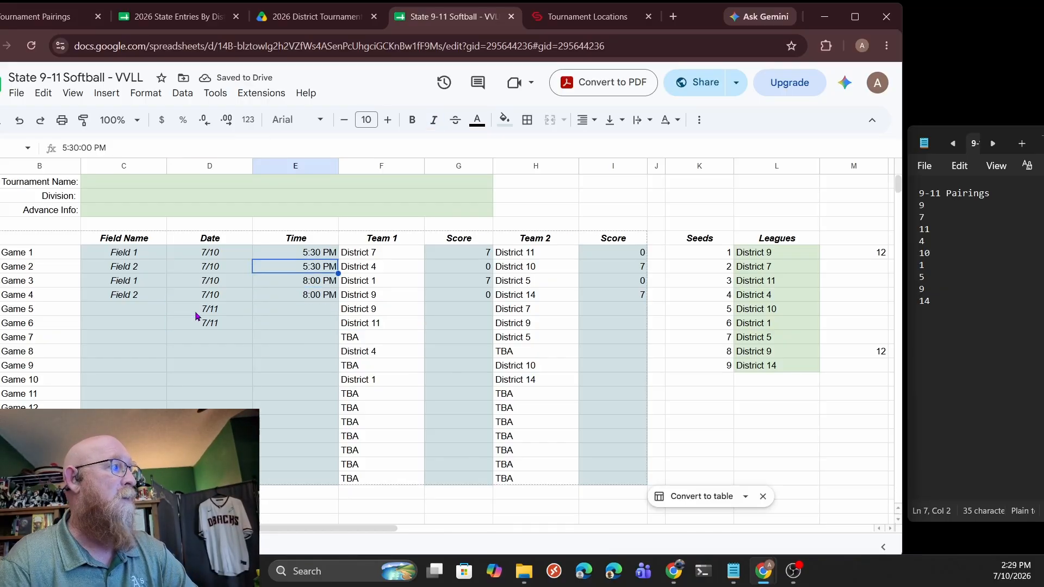
pyautogui.press('Down')
pyautogui.press('Down')
pyautogui.press('Down')
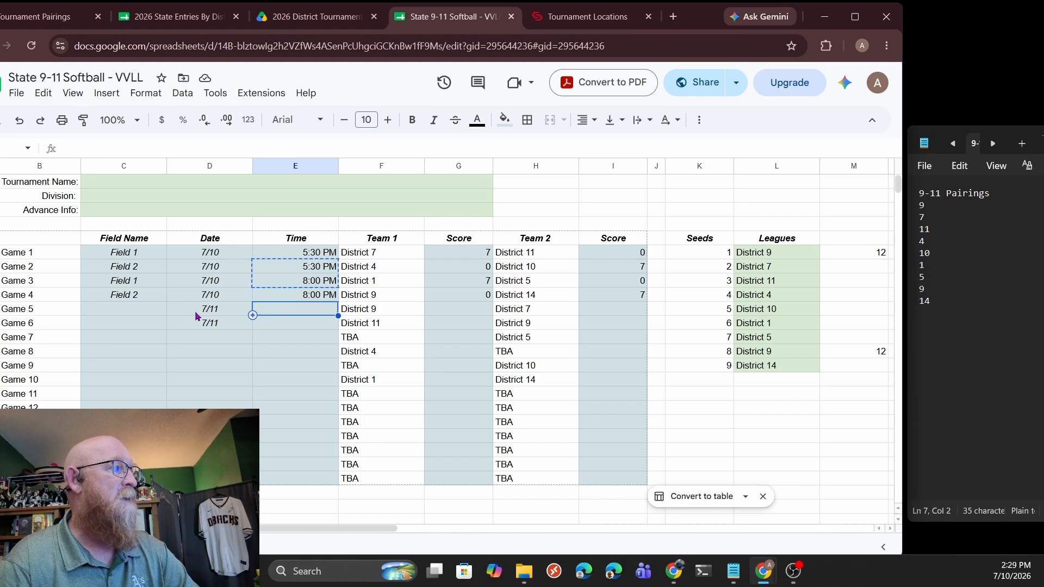
pyautogui.hotkey('shift', 'Up')
pyautogui.hotkey('ctrl', 'v')
# Assign Field 1 to both Game 5 and Game 6
pyautogui.press('Left')
pyautogui.press('Left')
pyautogui.press('Right')
pyautogui.press('Right')
pyautogui.press('Up')
pyautogui.press('Left')
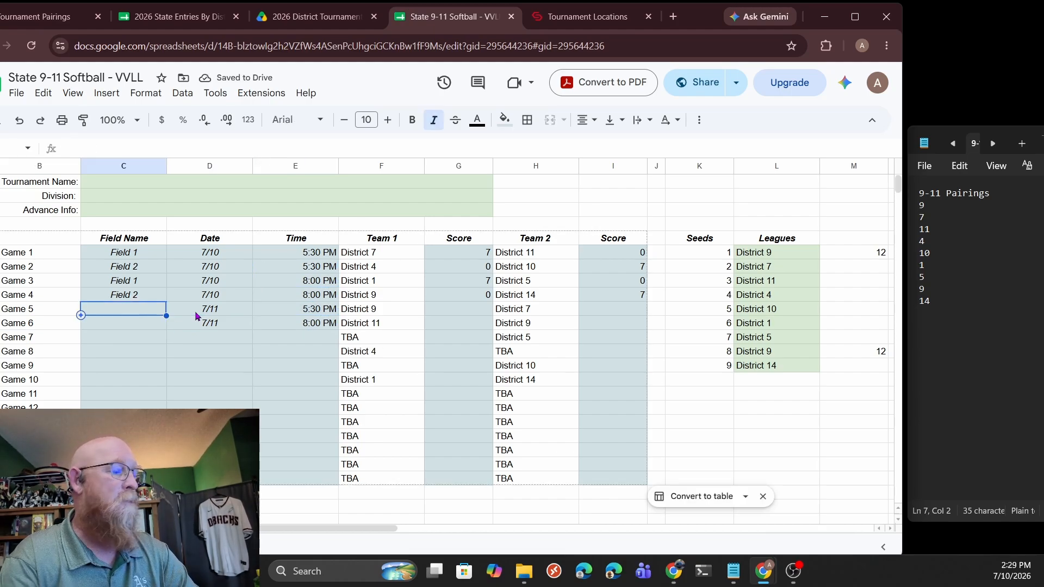
pyautogui.write('Field 1')
pyautogui.press('Return')
pyautogui.press('Up')
pyautogui.press('Down')
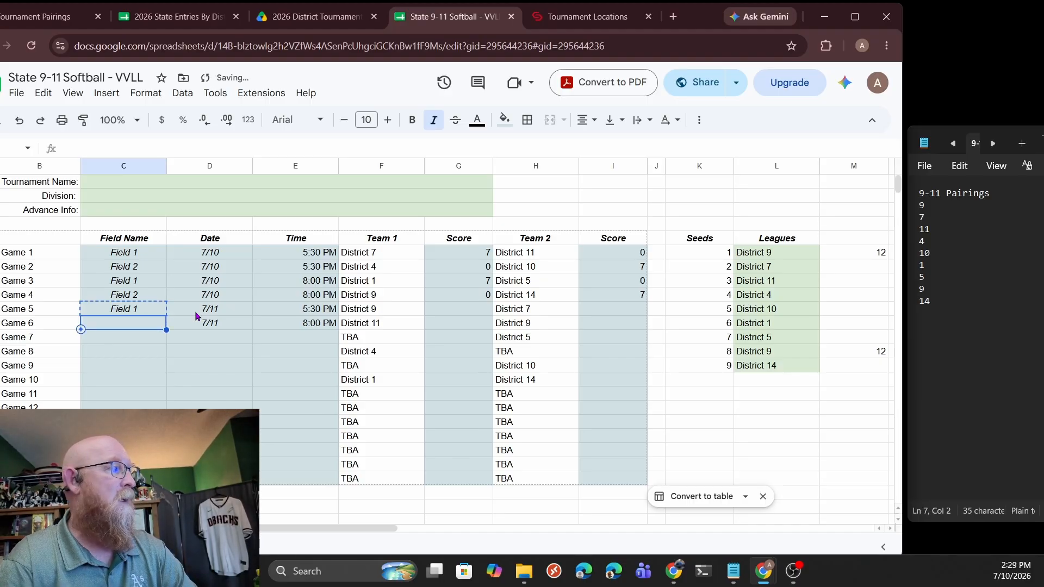
pyautogui.write('Field 1')
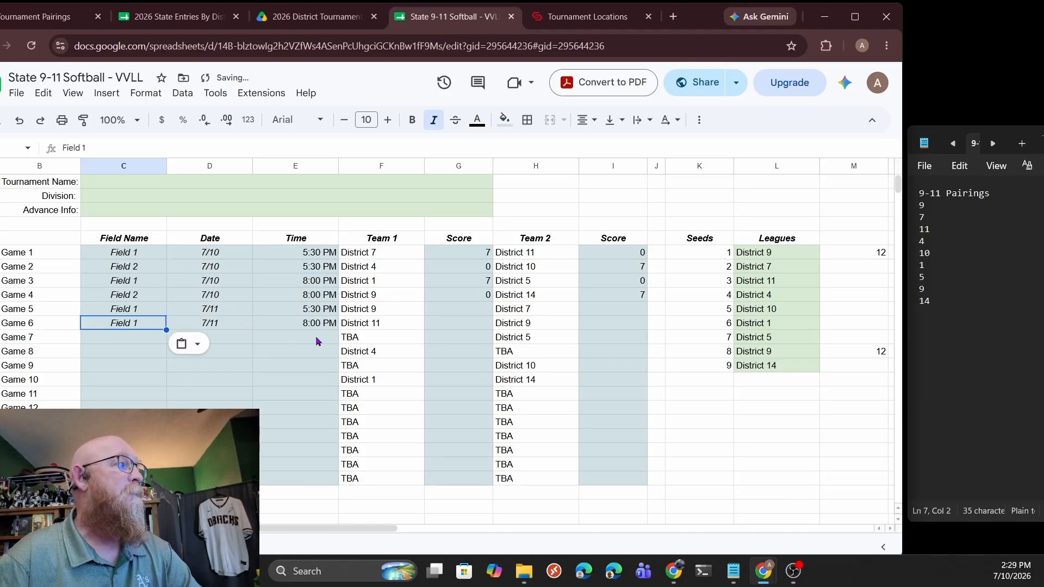
# Enter the scores of Game 5 as 7 to 0 and Game 6 as 0 to 7
pyautogui.click(462, 308)
pyautogui.write('7')
pyautogui.press('Tab')
pyautogui.press('Tab')
pyautogui.write('0')
pyautogui.press('Return')
pyautogui.write('0')
pyautogui.press('Tab')
pyautogui.press('Tab')
pyautogui.write('7')
pyautogui.press('Return')
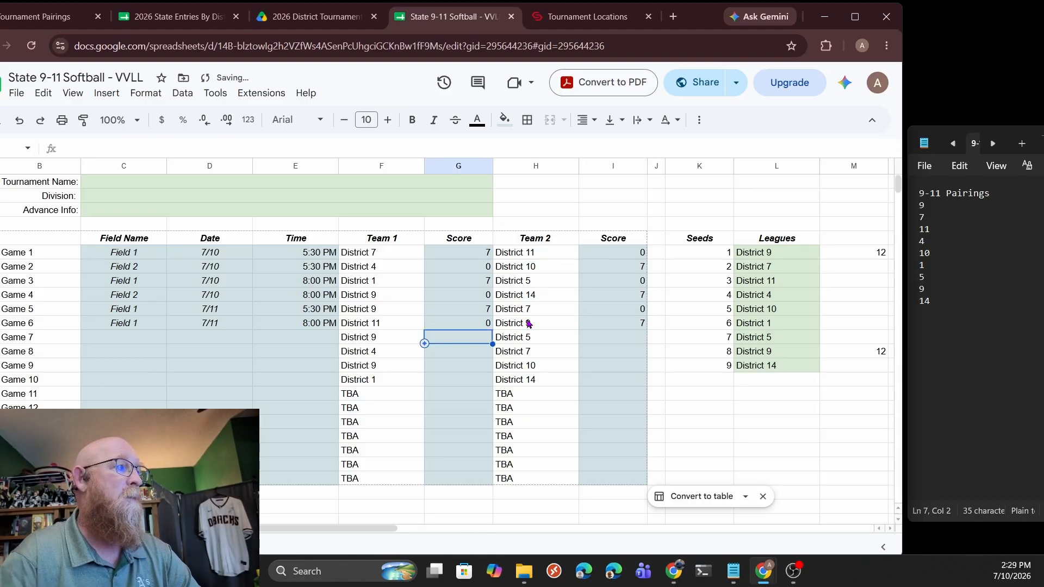
# Open the bracket sheet and check how the Game 5 and 6 schedules, scores and winners carry through both brackets
pyautogui.click(81, 547)
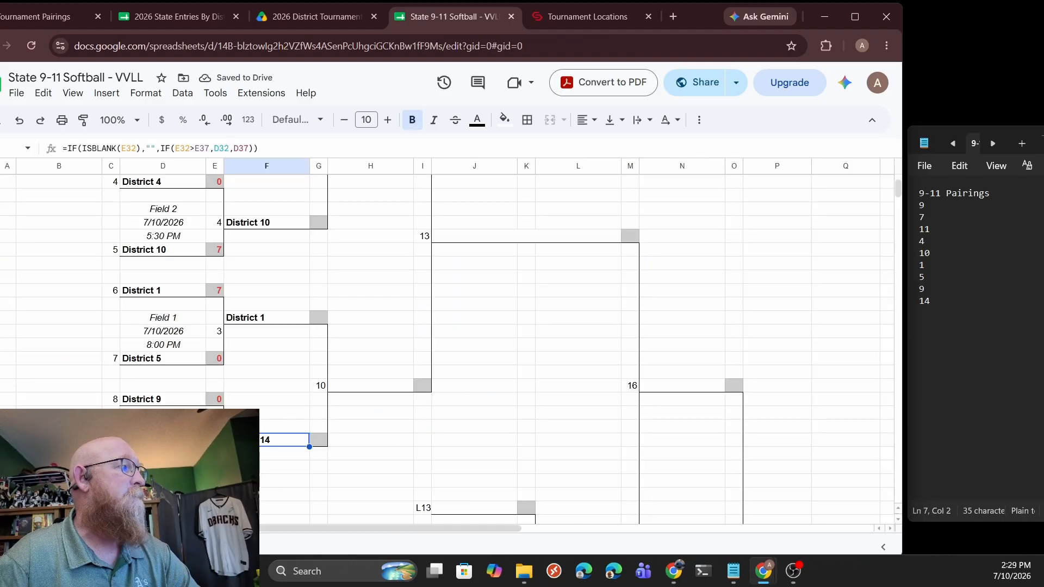
pyautogui.scroll(3, 395, 366)
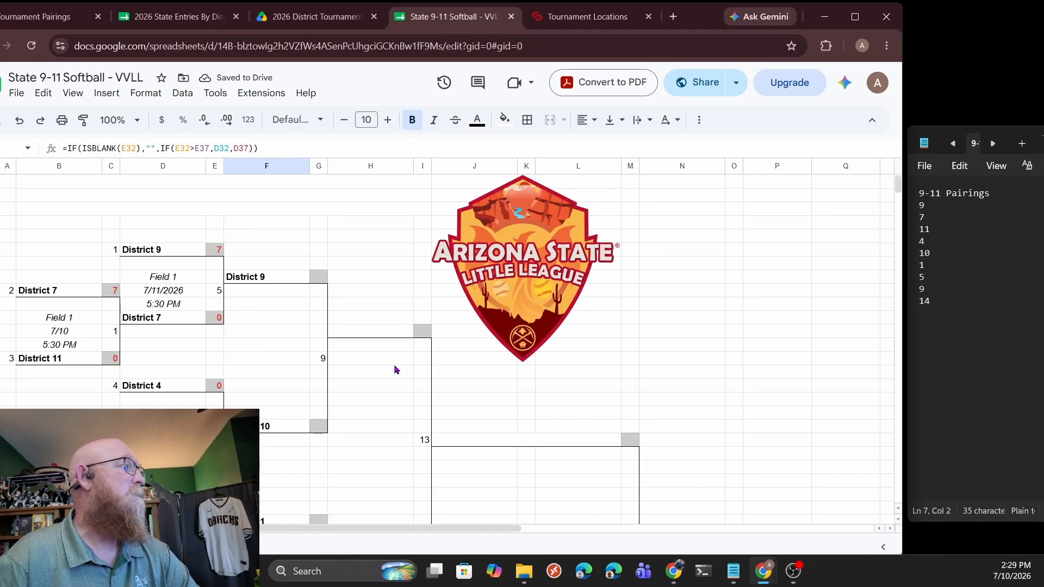
pyautogui.scroll(-2, 394, 365)
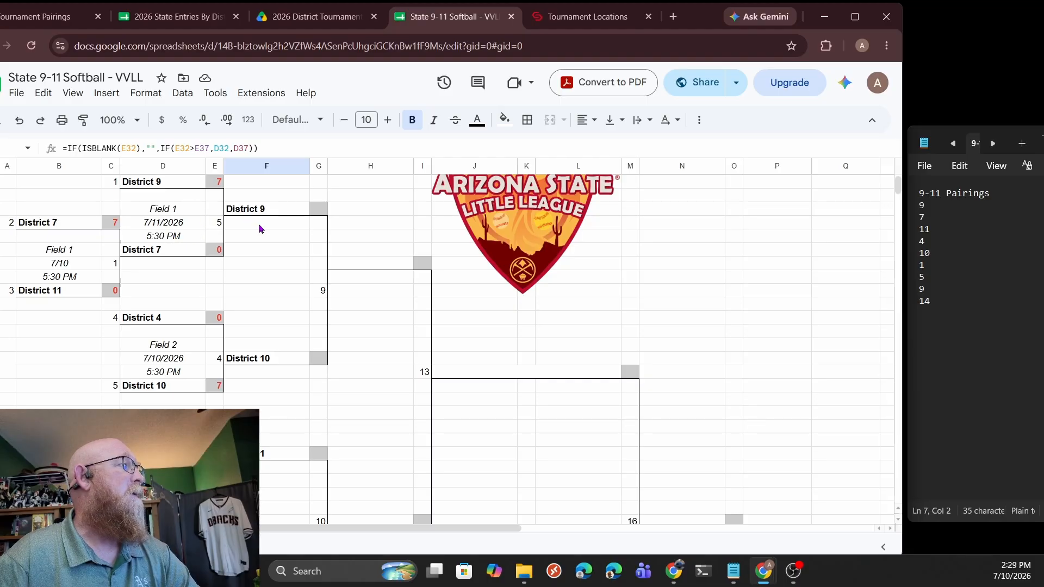
pyautogui.scroll(-10, 276, 289)
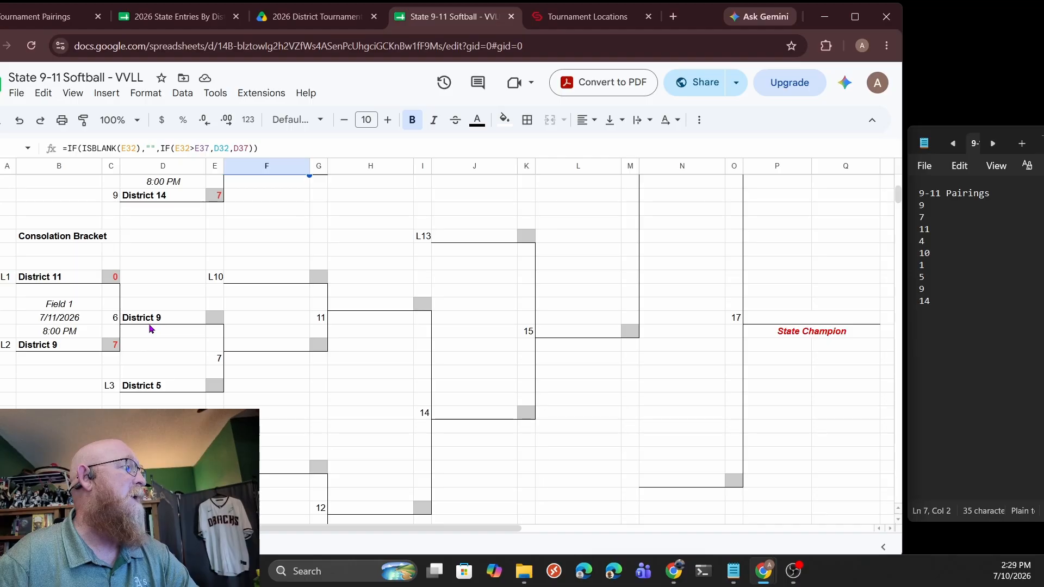
pyautogui.scroll(2, 178, 326)
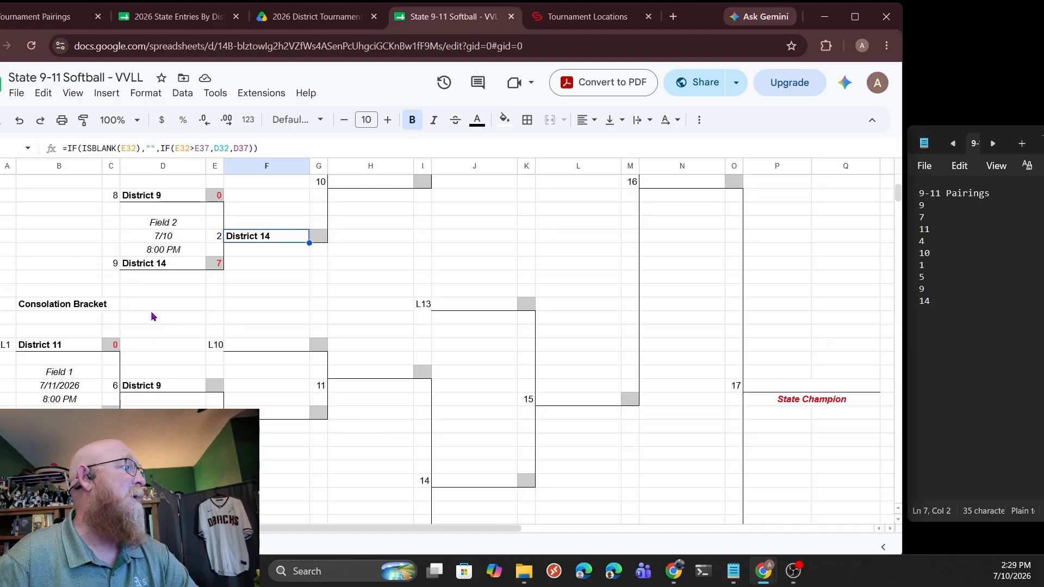
pyautogui.scroll(4, 253, 354)
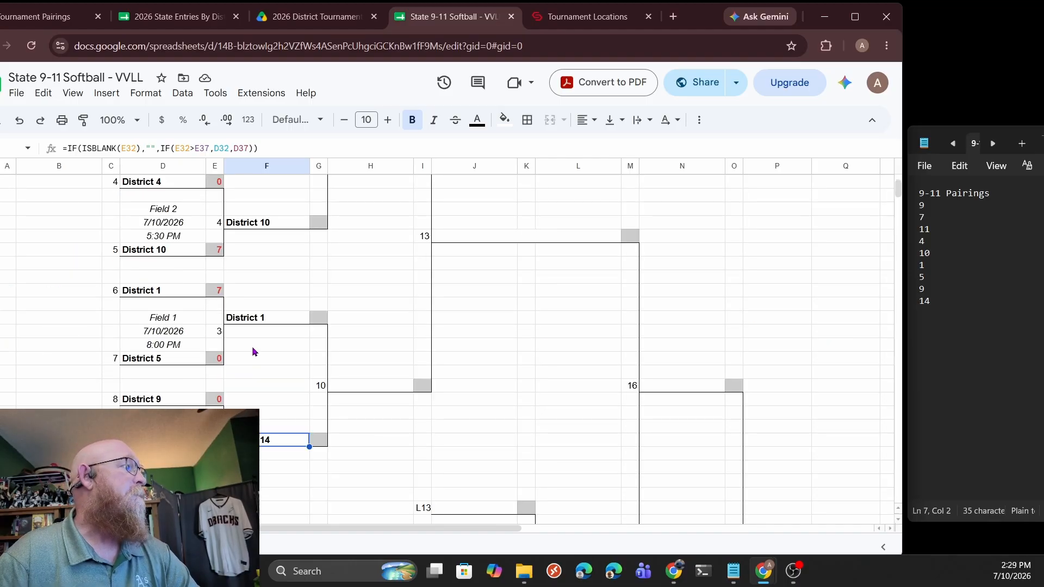
# Return to the game schedule sheet and highlight the matchups of Games 7 to 10
pyautogui.click(109, 547)
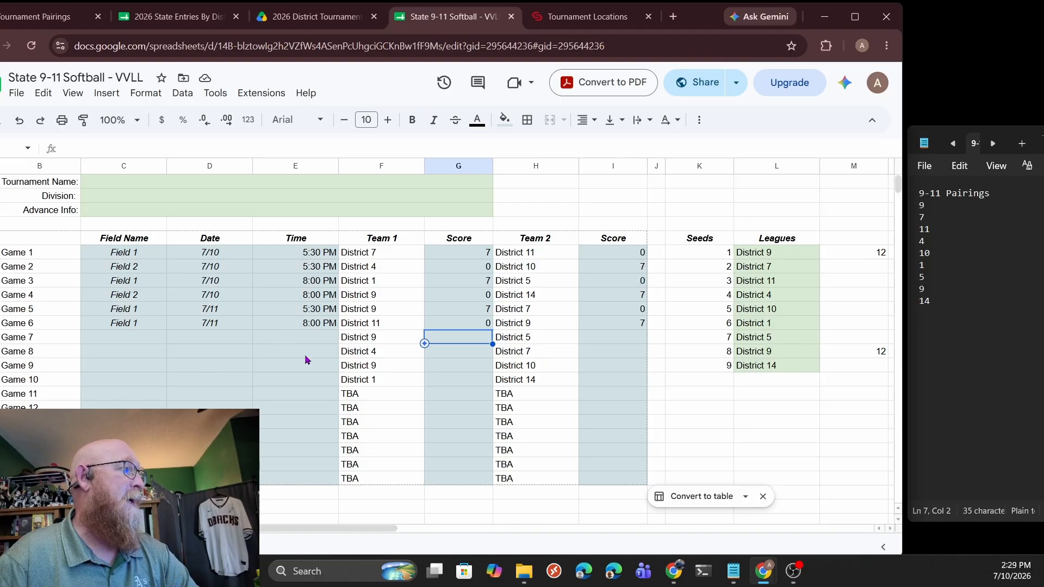
pyautogui.click(386, 338)
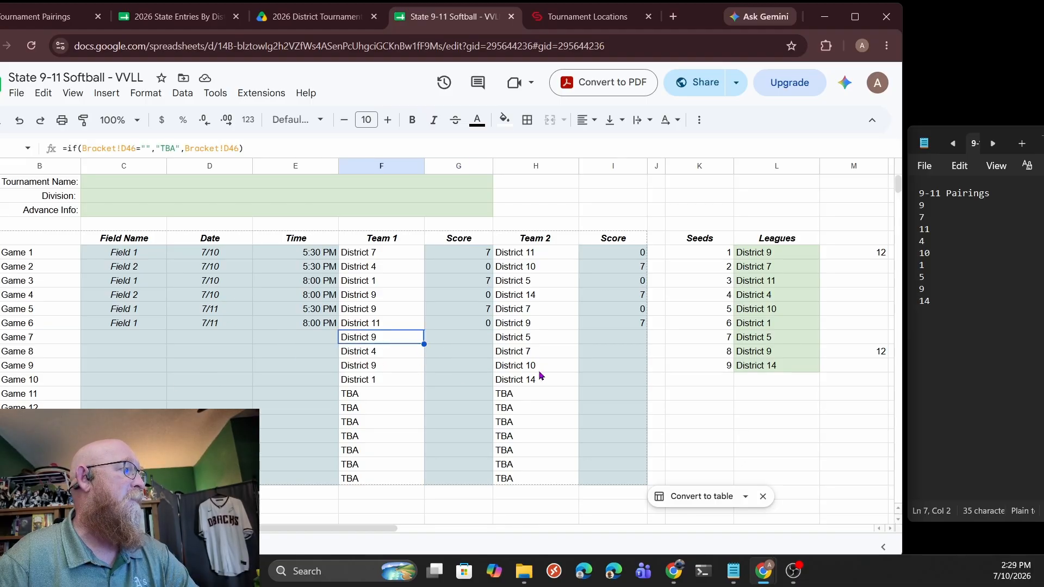
pyautogui.keyDown('shift'); pyautogui.click(545, 382); pyautogui.keyUp('shift')
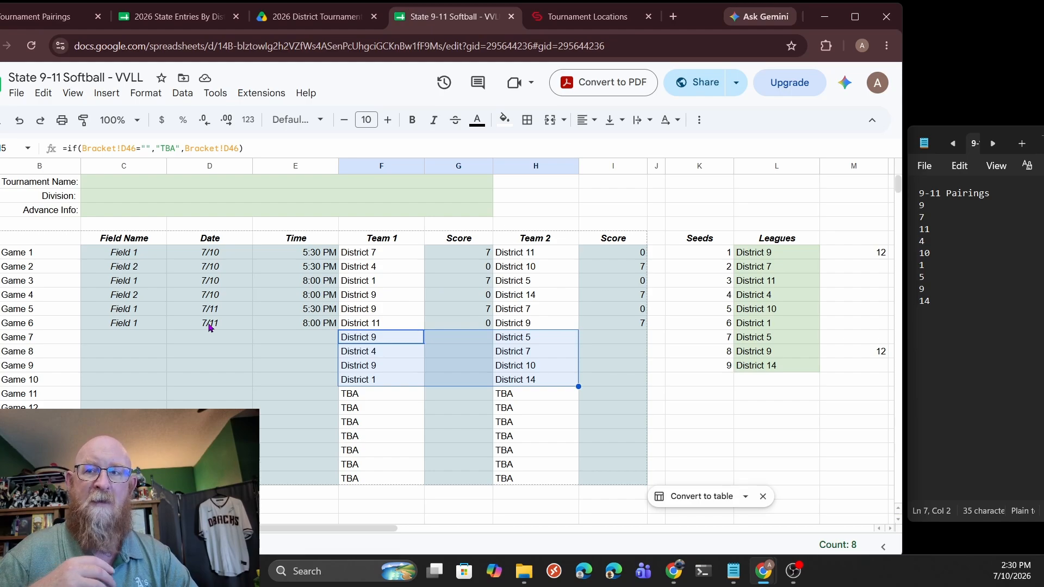
pyautogui.write('7')
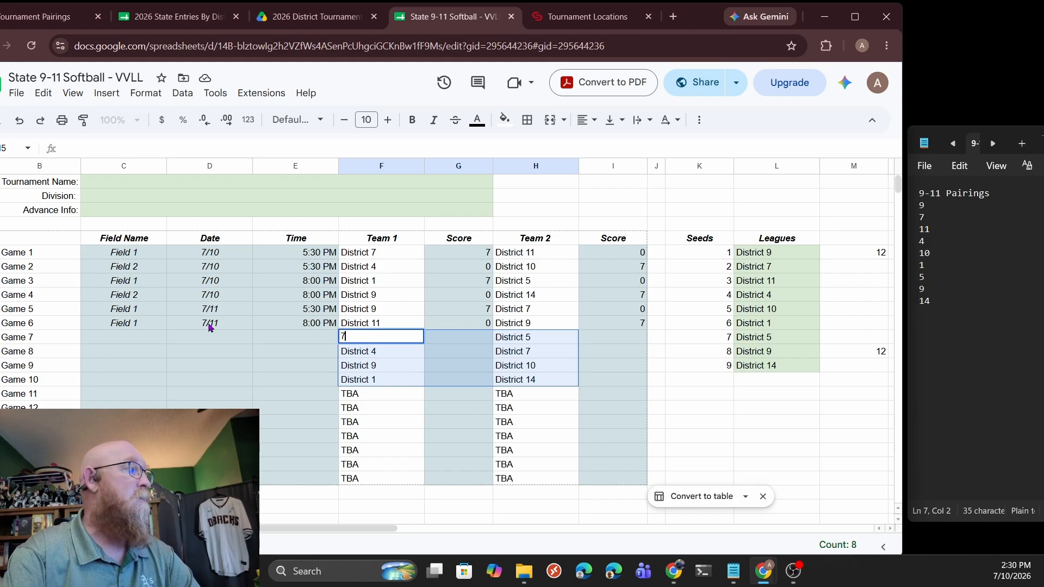
pyautogui.press('BackSpace')
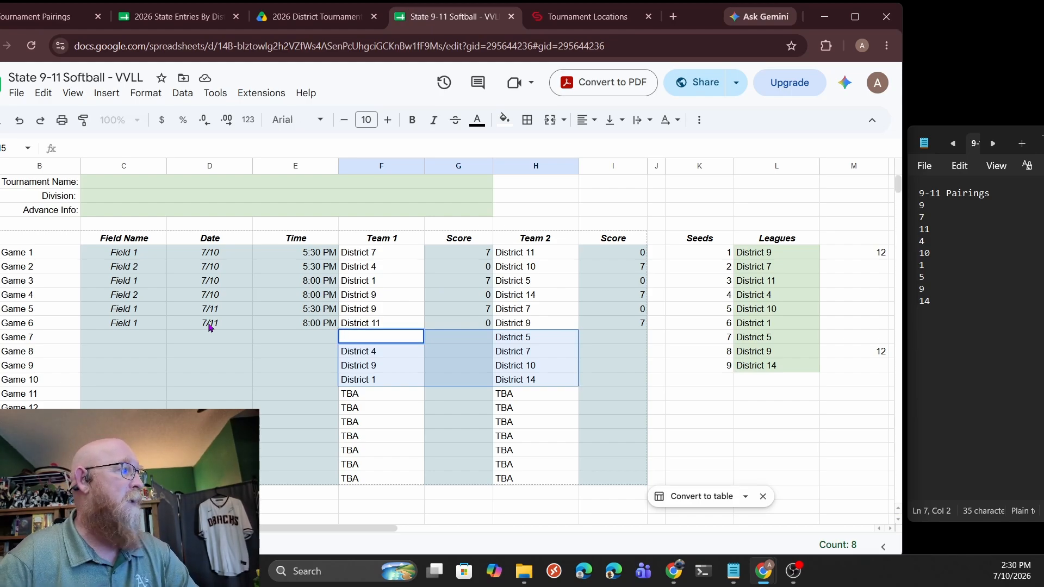
pyautogui.press('Escape')
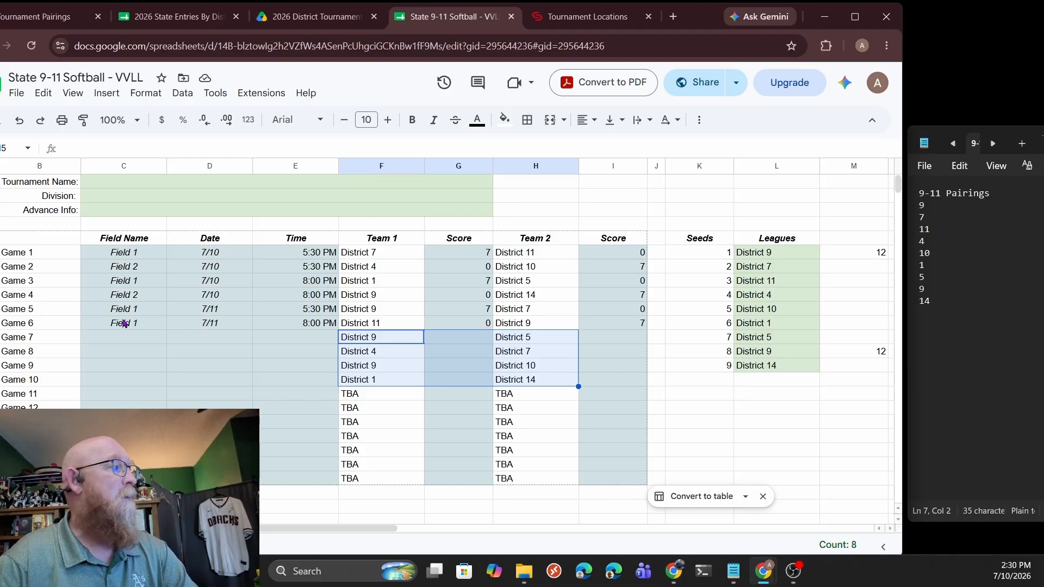
# Set the date of Games 7 to 10 to 7/13/26
pyautogui.press('Left')
pyautogui.press('Left')
pyautogui.press('Left')
pyautogui.press('Right')
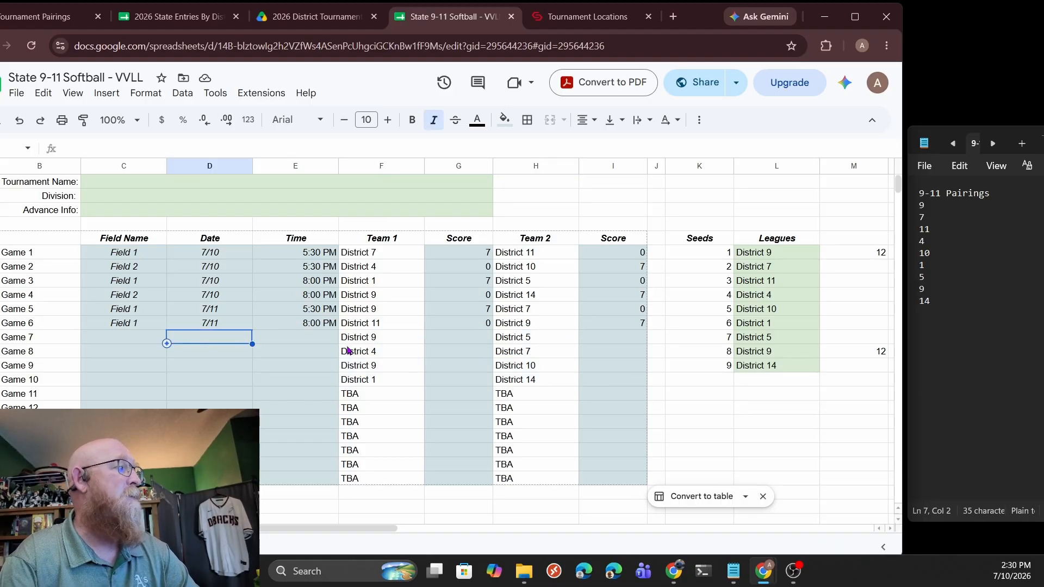
pyautogui.write('7/13')
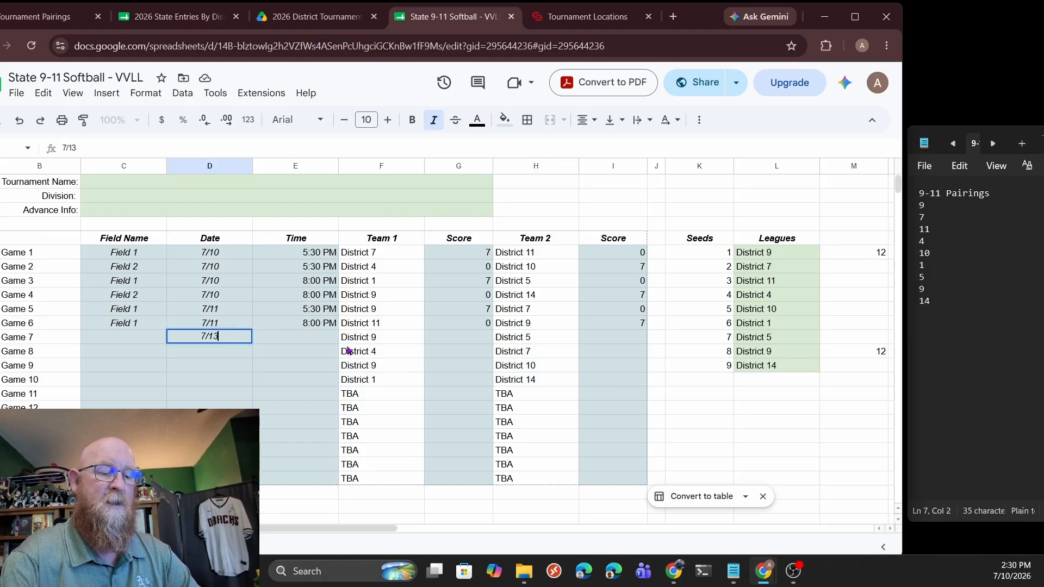
pyautogui.press('Return')
pyautogui.press('Up')
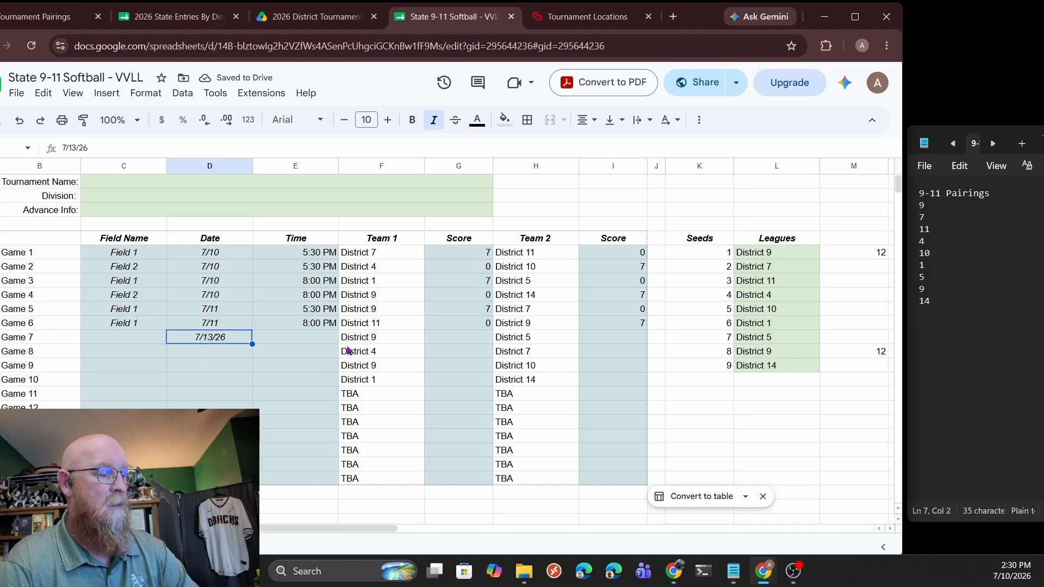
pyautogui.press('Down')
pyautogui.hotkey('shift', 'Down')
pyautogui.hotkey('shift', 'Down')
pyautogui.write('7/13/26 7/13/26 7/13/26')
pyautogui.press('Up')
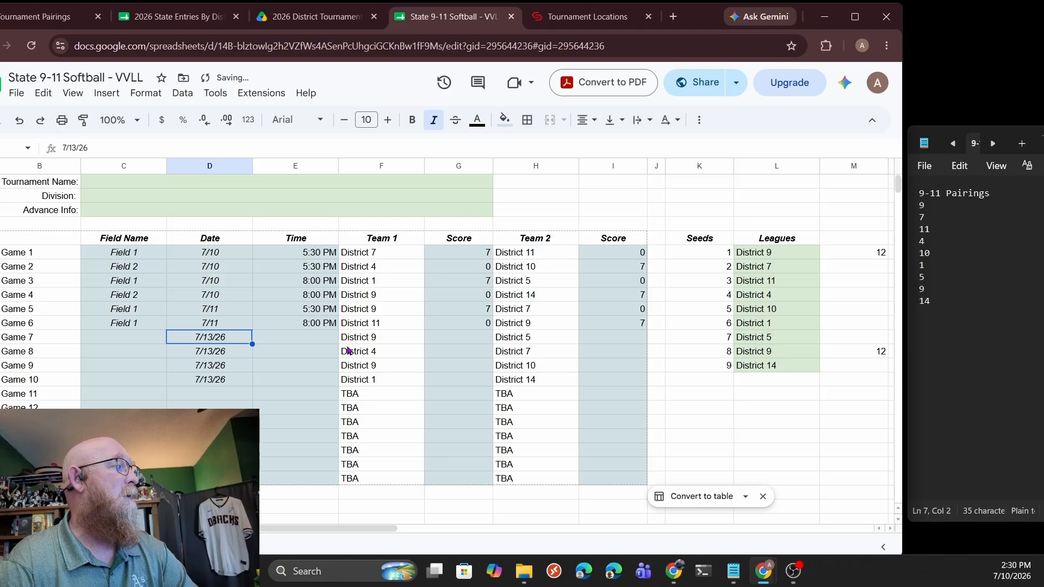
# Copy the field names of Games 1 to 4, alternating Field 1 and Field 2, into Games 7 to 10
pyautogui.press('Left')
pyautogui.press('Up')
pyautogui.press('Up')
pyautogui.press('Up')
pyautogui.press('Up')
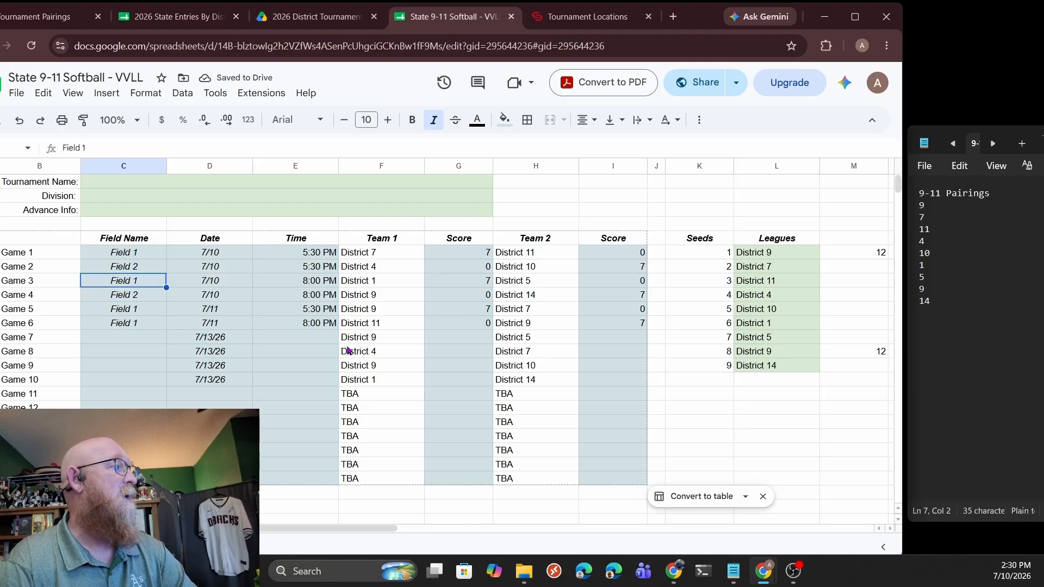
pyautogui.press('Up')
pyautogui.press('Up')
pyautogui.hotkey('shift', 'Down')
pyautogui.hotkey('shift', 'Down')
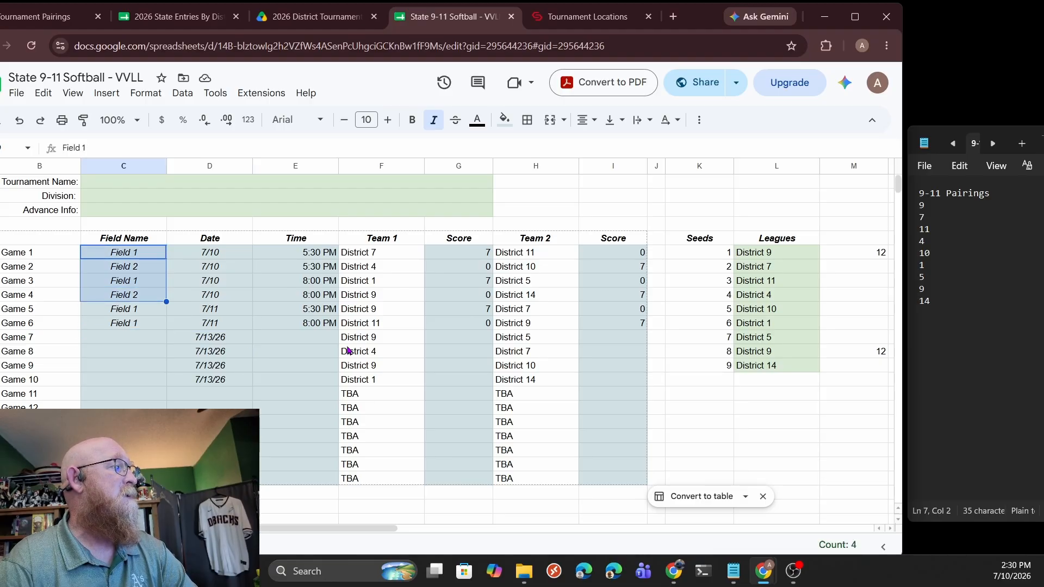
pyautogui.hotkey('ctrl', 'c')
pyautogui.press('Down')
pyautogui.press('Down')
pyautogui.press('Down')
pyautogui.press('Down')
pyautogui.press('Down')
pyautogui.press('Down')
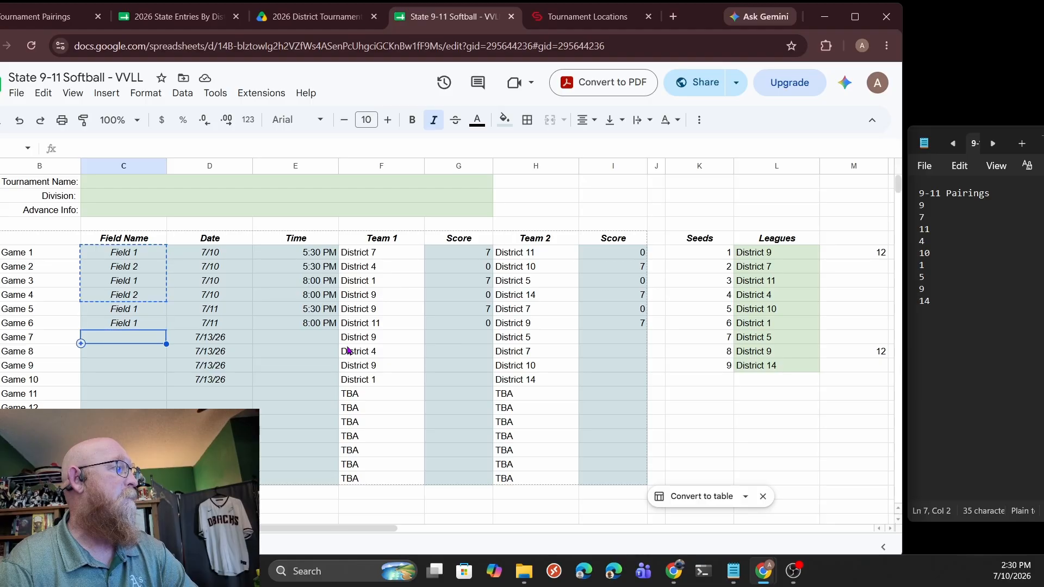
pyautogui.hotkey('ctrl', 'v')
# Copy the times of Games 1 to 4, two at 5:30 PM and two at 8:00 PM, into Games 7 to 10
pyautogui.press('Right')
pyautogui.press('Up')
pyautogui.press('Right')
pyautogui.press('Up')
pyautogui.press('Up')
pyautogui.hotkey('shift', 'Up')
pyautogui.hotkey('shift', 'Up')
pyautogui.hotkey('shift', 'Up')
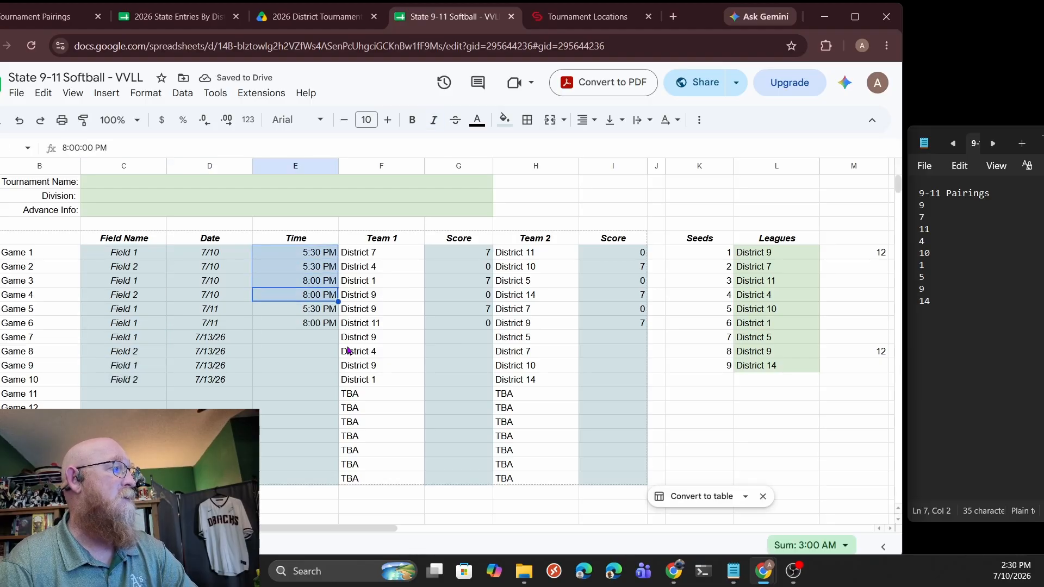
pyautogui.hotkey('ctrl', 'c')
pyautogui.press('Down')
pyautogui.press('Down')
pyautogui.press('Down')
pyautogui.press('Down')
pyautogui.press('Up')
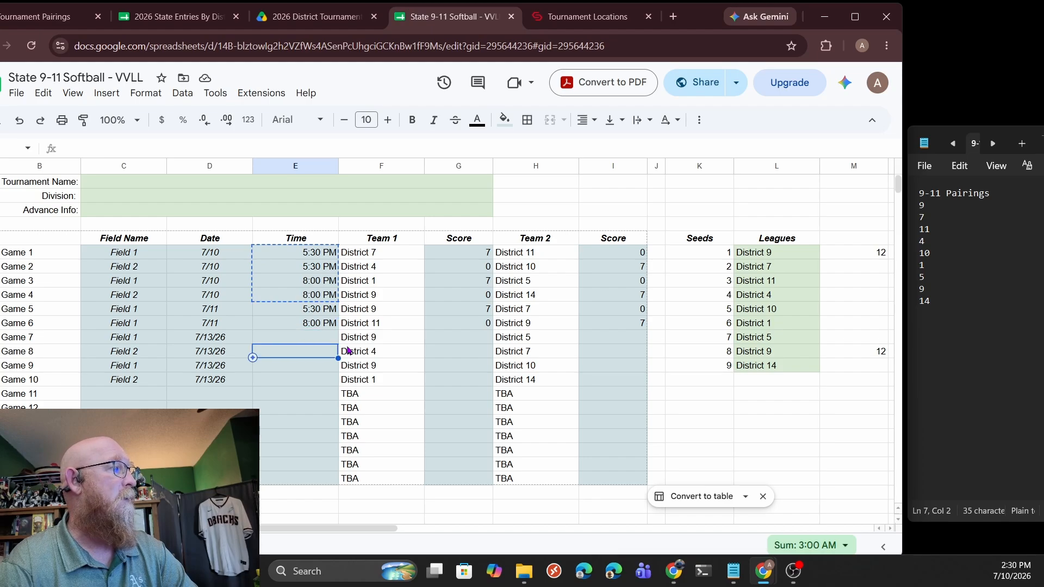
pyautogui.hotkey('ctrl', 'v')
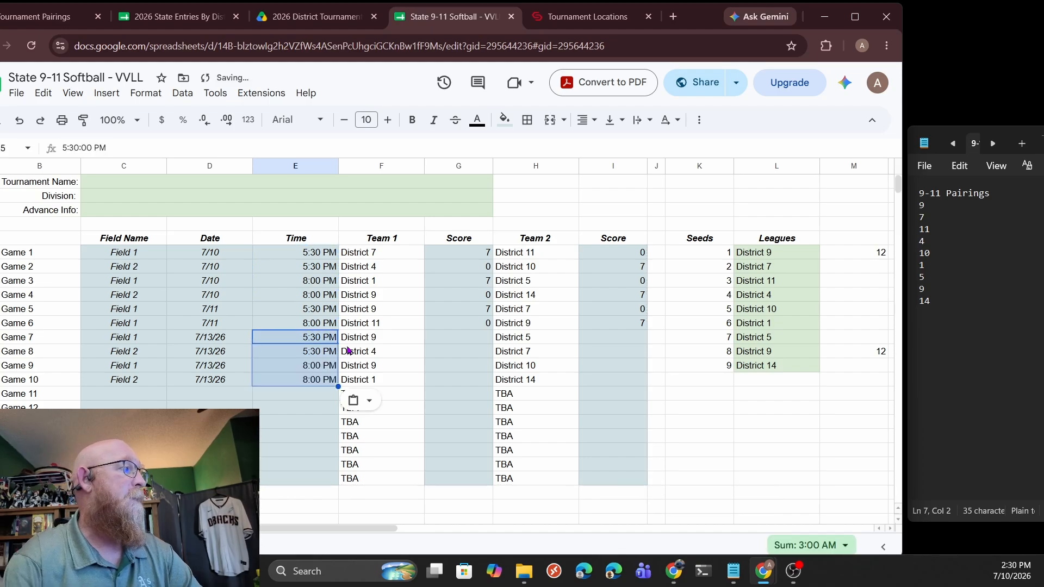
# Enter the scores of Game 7 as 7 to 0 and Game 8 as 0 to 7
pyautogui.click(447, 336)
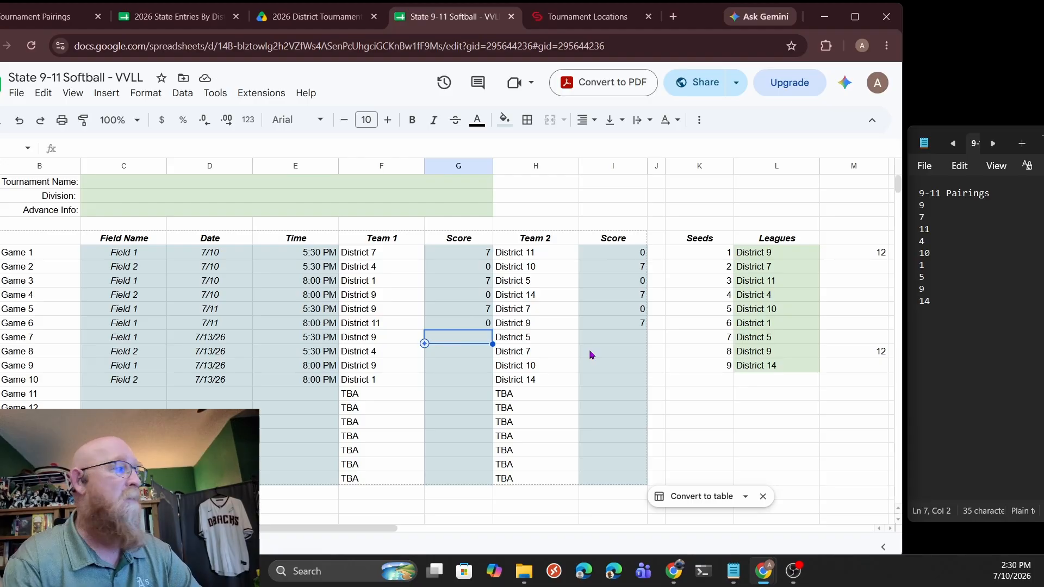
pyautogui.write('7')
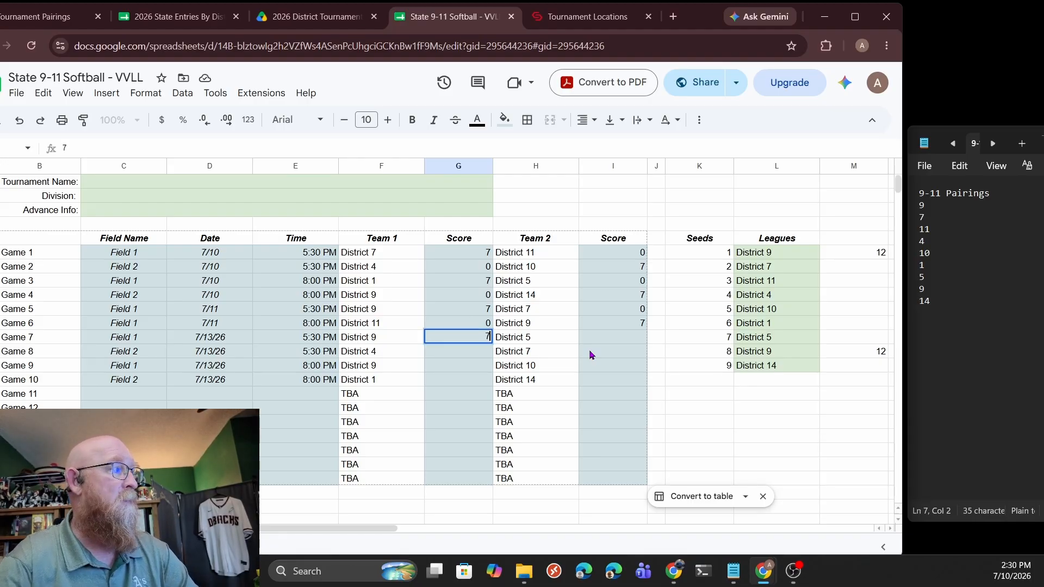
pyautogui.press('Tab')
pyautogui.press('Tab')
pyautogui.write('0')
pyautogui.press('Return')
pyautogui.write('0')
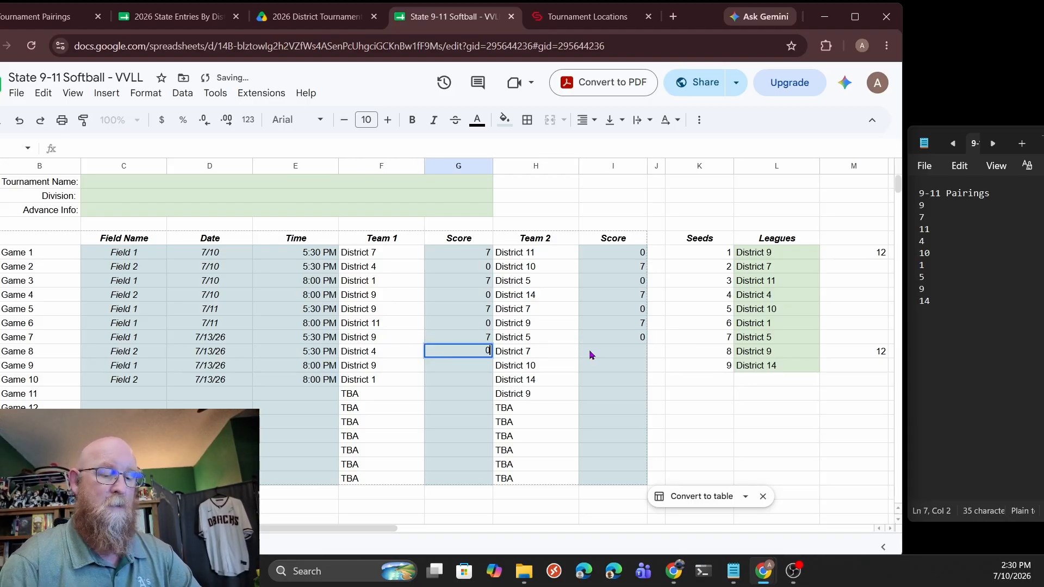
pyautogui.press('Tab')
pyautogui.press('Tab')
pyautogui.write('7')
pyautogui.press('Return')
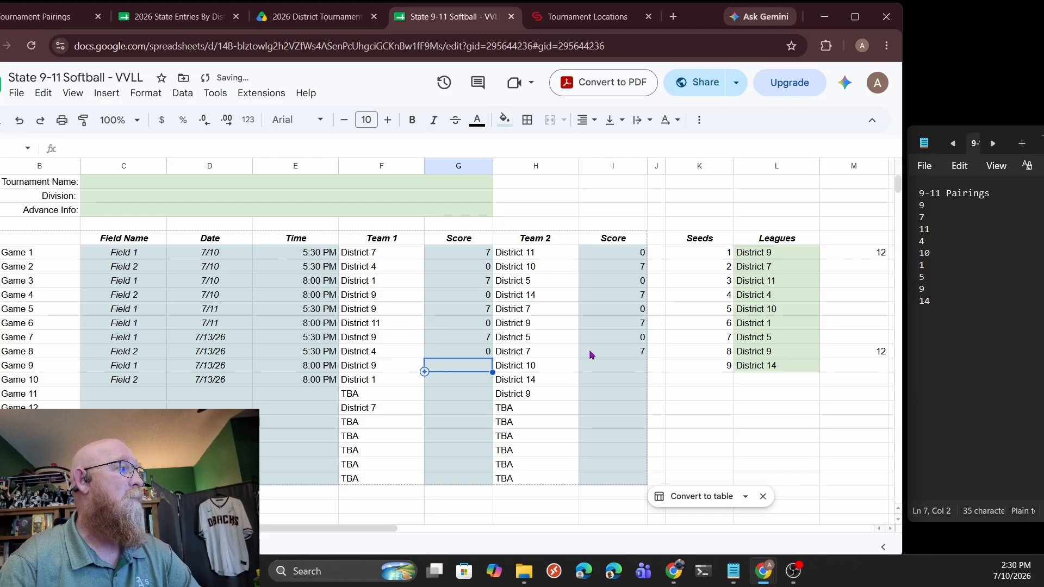
# Enter the scores of Game 9 as 0 to 7 and Game 10 as 7 to 0
pyautogui.write('0')
pyautogui.press('Tab')
pyautogui.press('Tab')
pyautogui.write('7')
pyautogui.press('Return')
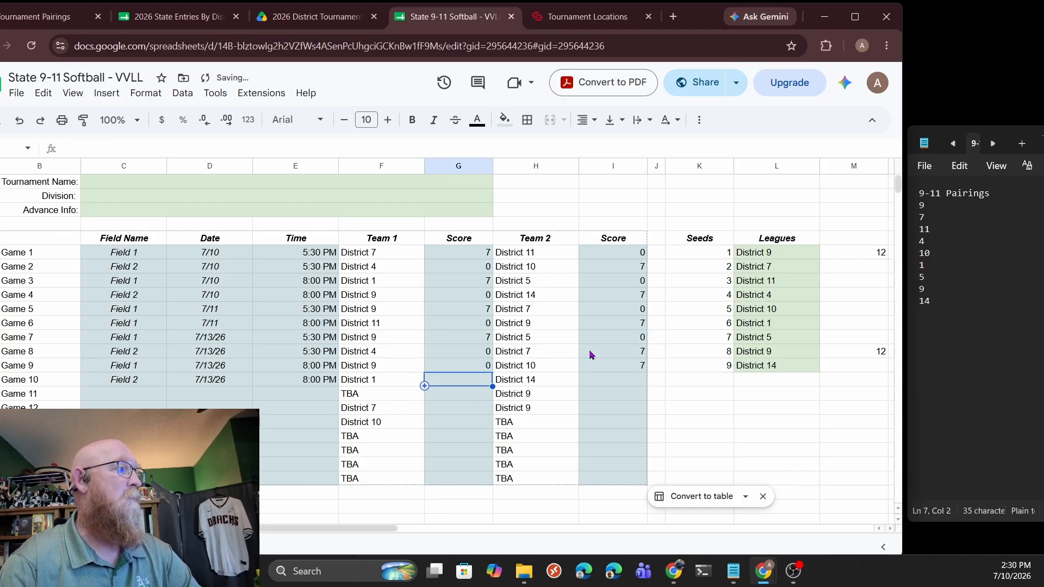
pyautogui.write('7')
pyautogui.press('Tab')
pyautogui.press('Tab')
pyautogui.write('0')
pyautogui.press('Return')
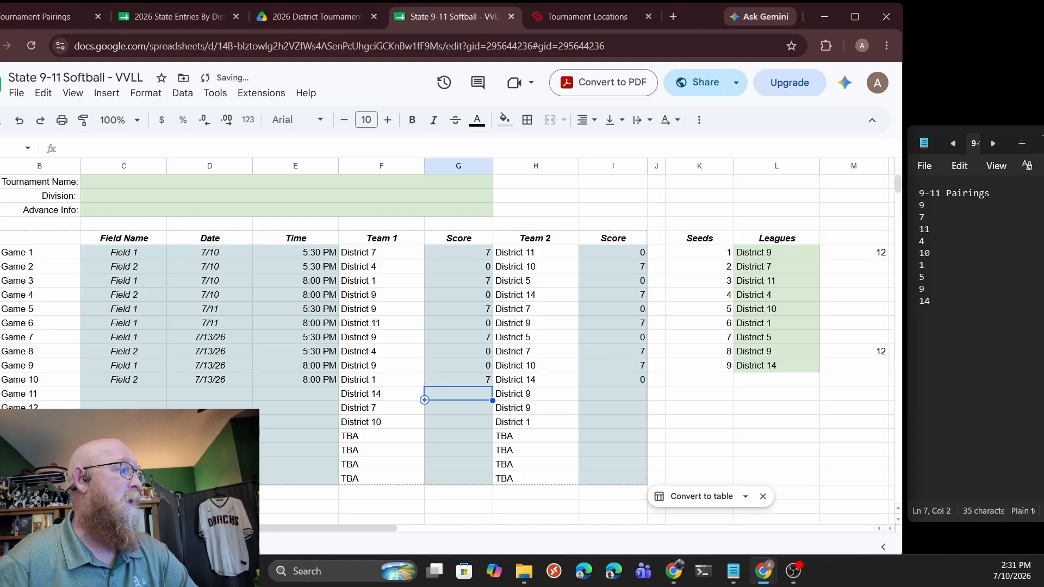
# Open the bracket sheet and check how the Games 7 to 10 schedules, scores and winners carry through the main and consolation brackets
pyautogui.click(82, 546)
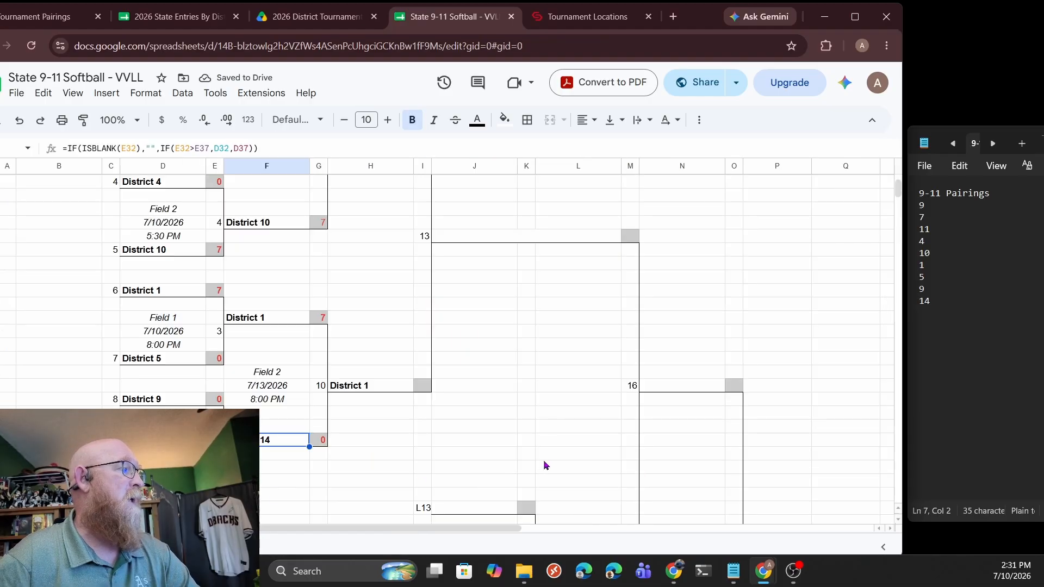
pyautogui.scroll(1, 545, 466)
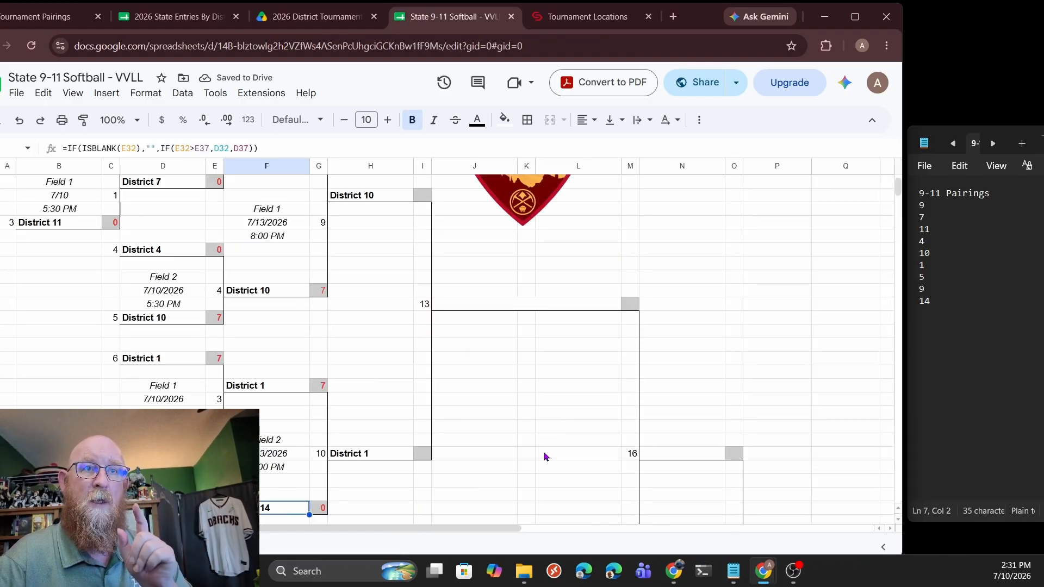
pyautogui.scroll(1, 522, 442)
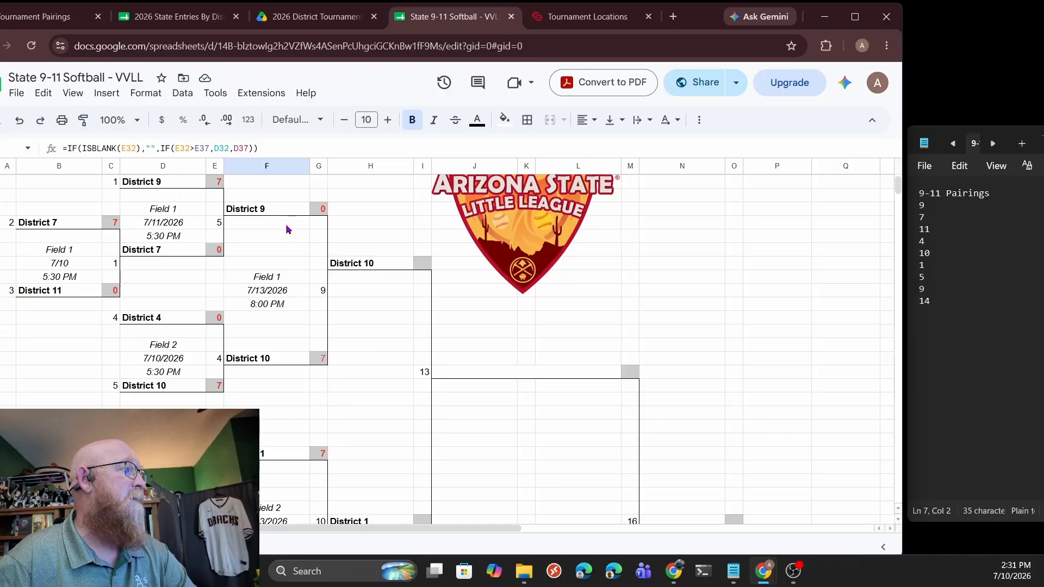
pyautogui.scroll(-1, 267, 340)
pyautogui.scroll(-1, 268, 344)
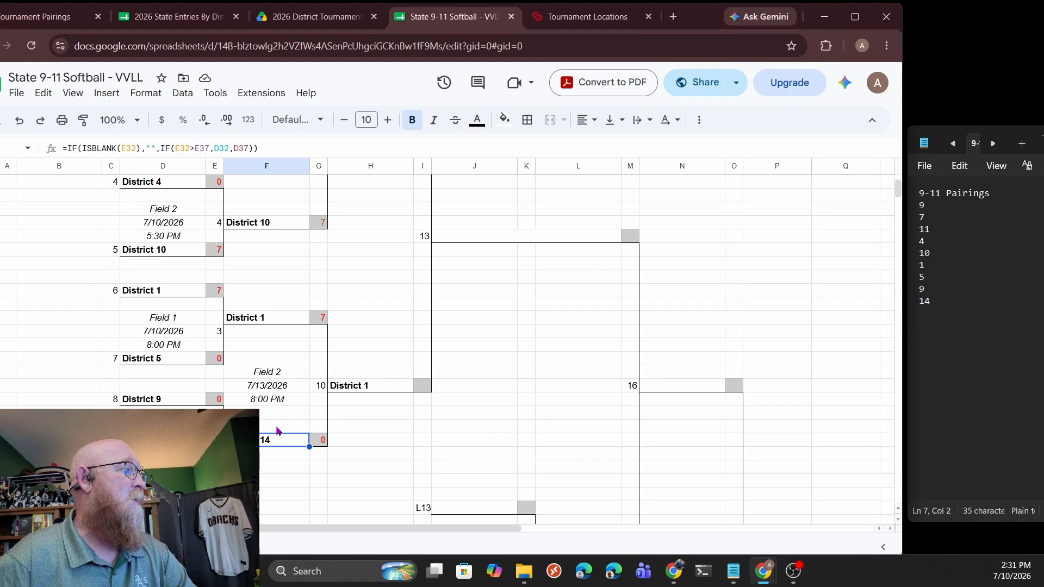
pyautogui.scroll(-4, 276, 433)
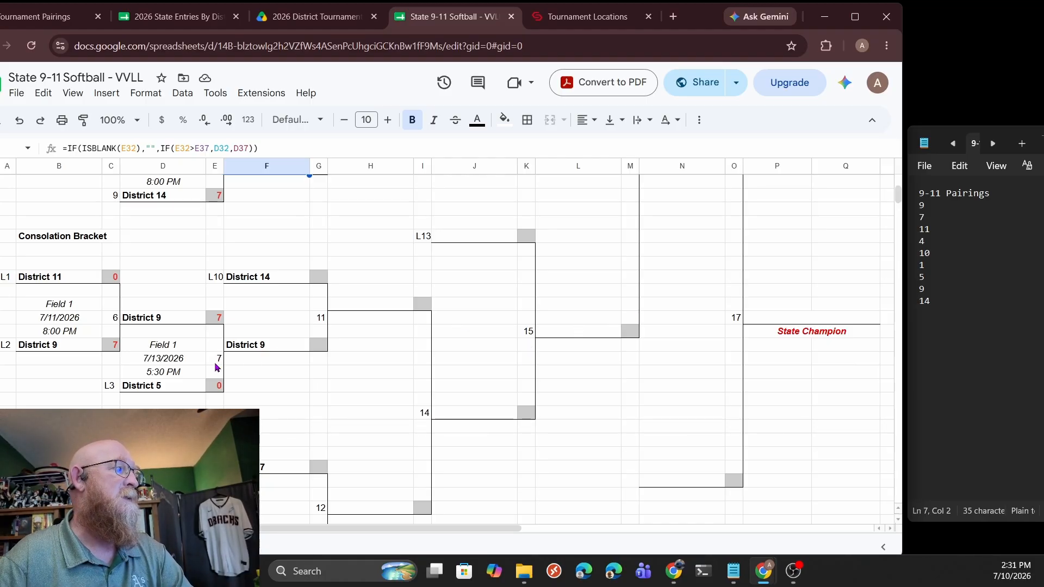
pyautogui.scroll(10, 264, 430)
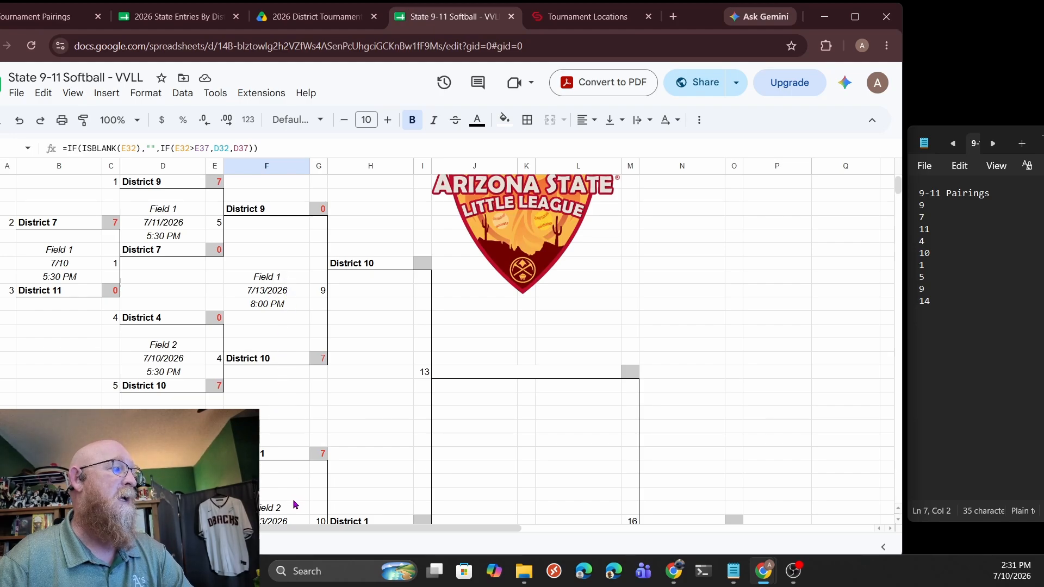
pyautogui.scroll(-2, 297, 500)
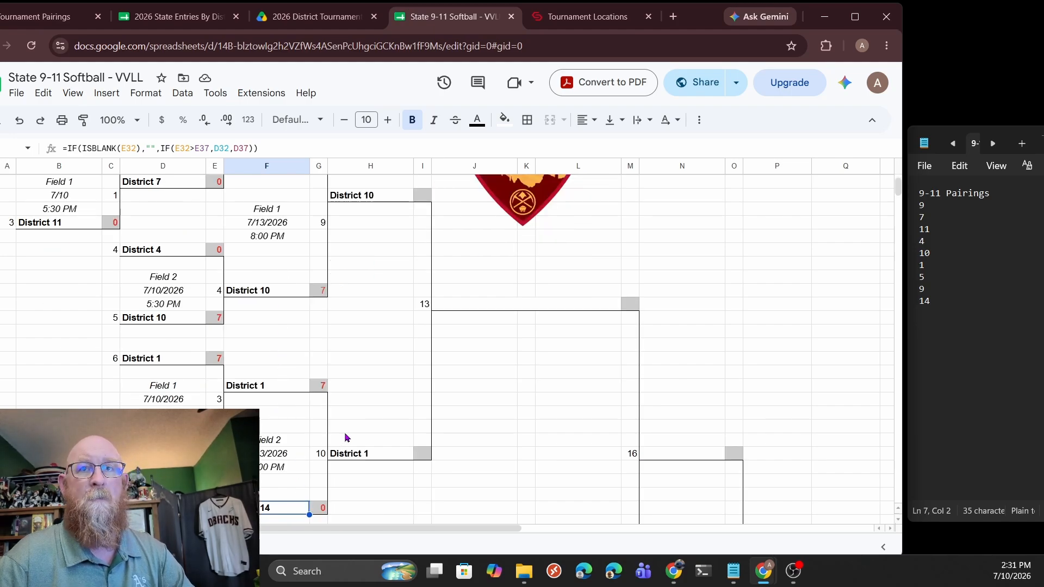
# Return to the game schedule sheet and set the date of Games 11 to 13 to 7/14/26
pyautogui.click(125, 547)
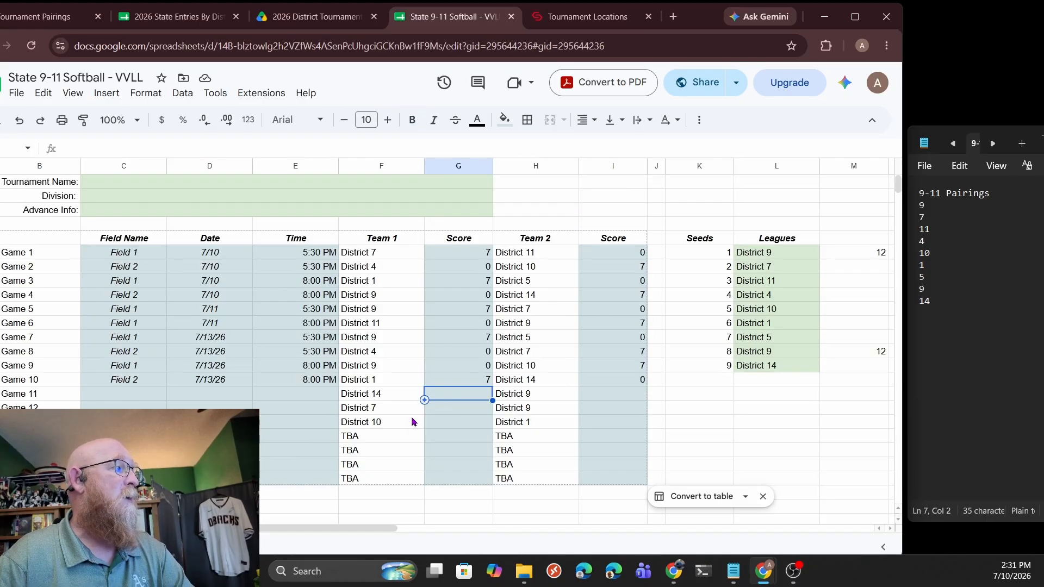
pyautogui.click(206, 395)
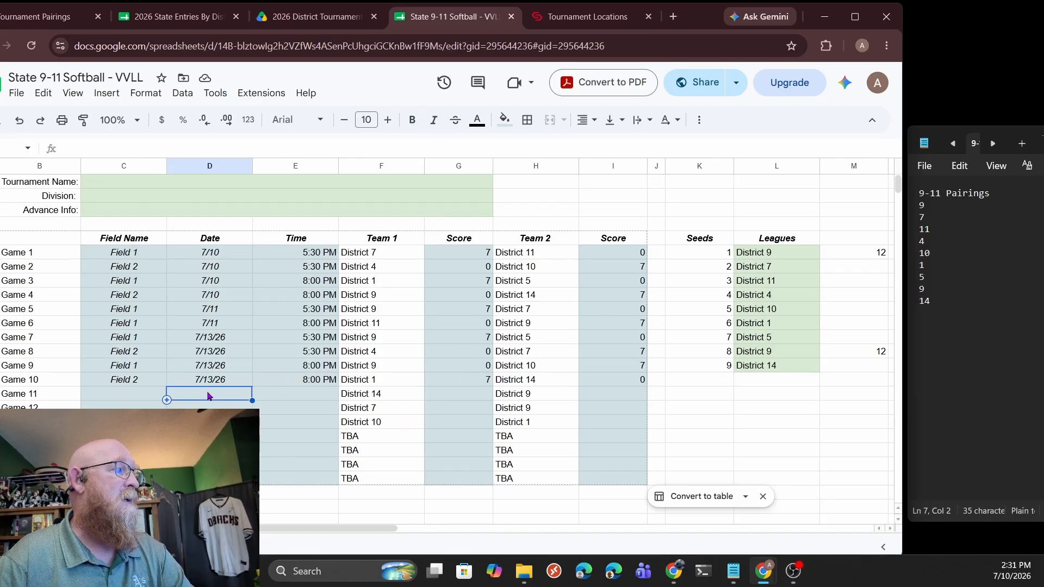
pyautogui.write('7/14/26')
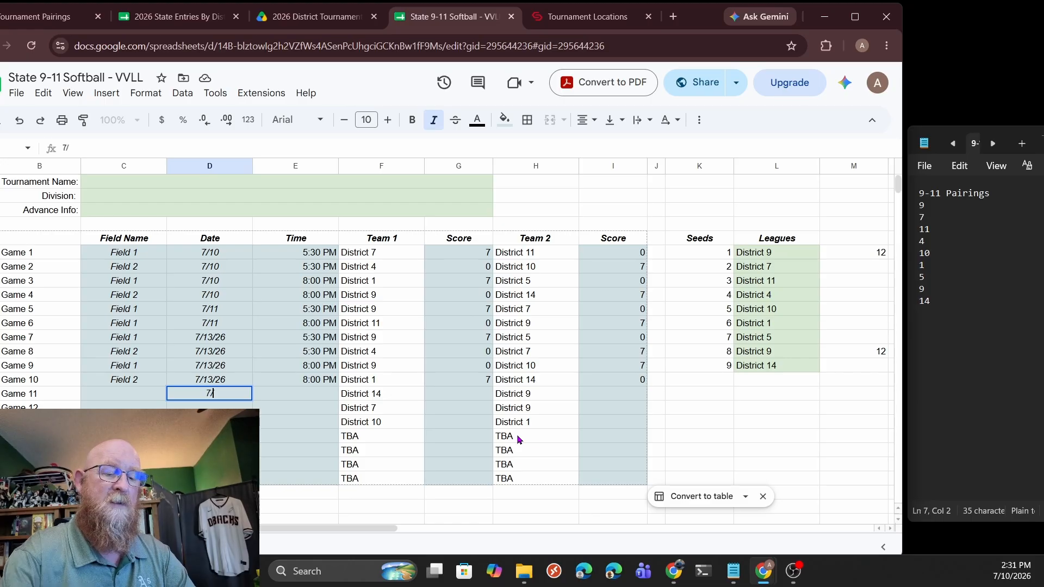
pyautogui.press('Return')
pyautogui.press('Up')
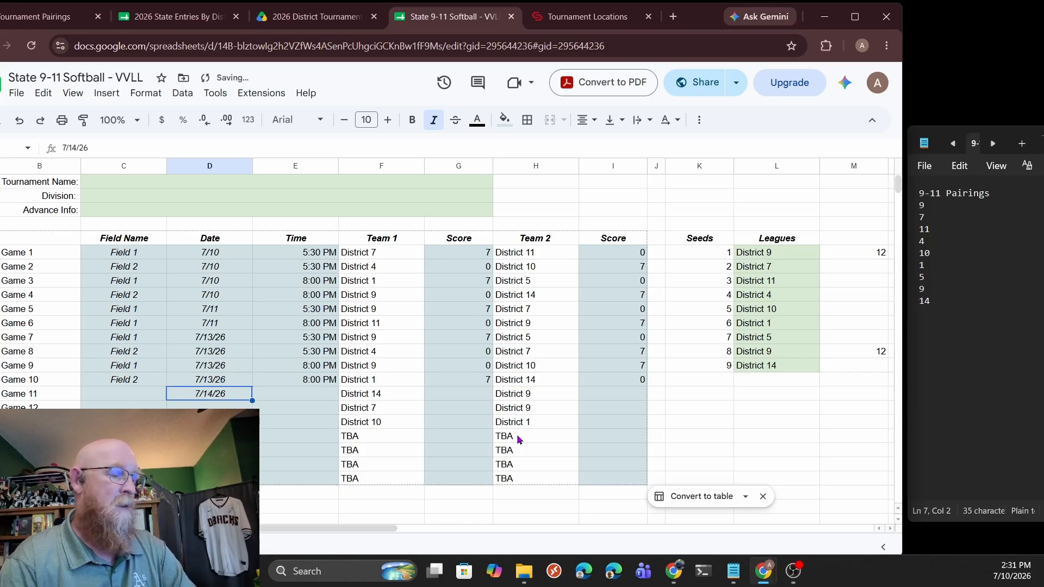
pyautogui.hotkey('ctrl', 'c')
pyautogui.hotkey('ctrl', 'v')
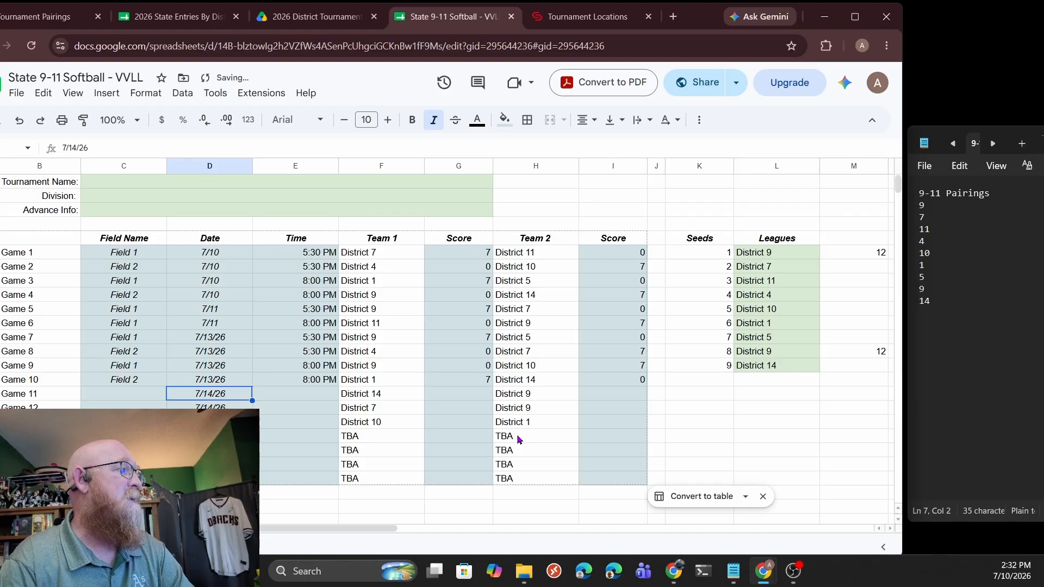
# Copy the field names of Games 7 to 9 (Field 1, Field 2, Field 1) into Games 11 to 13
pyautogui.press('Left')
pyautogui.press('Up')
pyautogui.press('Up')
pyautogui.press('Up')
pyautogui.press('Up')
pyautogui.press('Up')
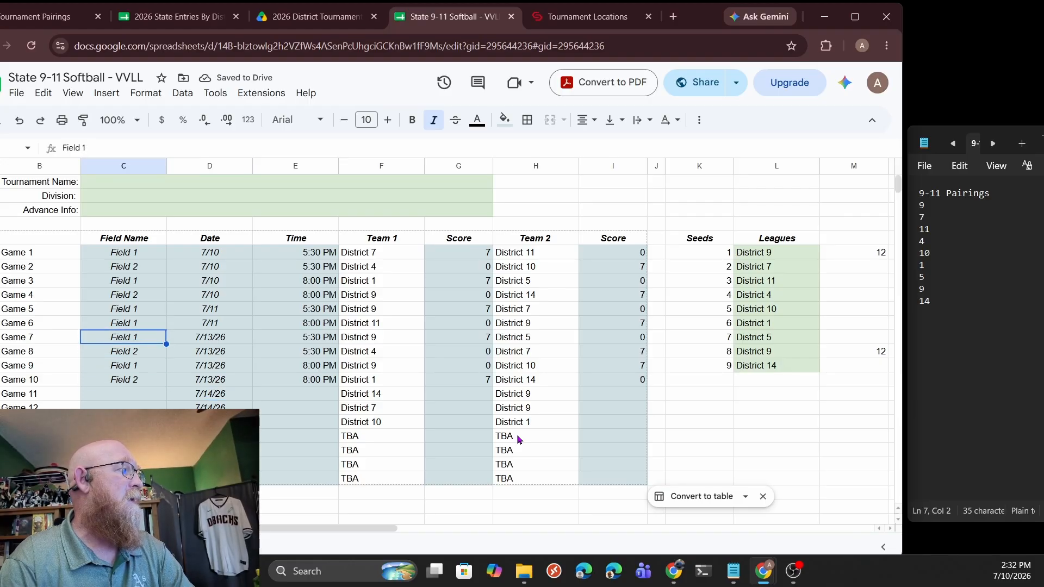
pyautogui.hotkey('shift', 'Down')
pyautogui.hotkey('shift', 'Down')
pyautogui.hotkey('ctrl', 'c')
pyautogui.press('Down')
pyautogui.press('Down')
pyautogui.press('Down')
pyautogui.press('Down')
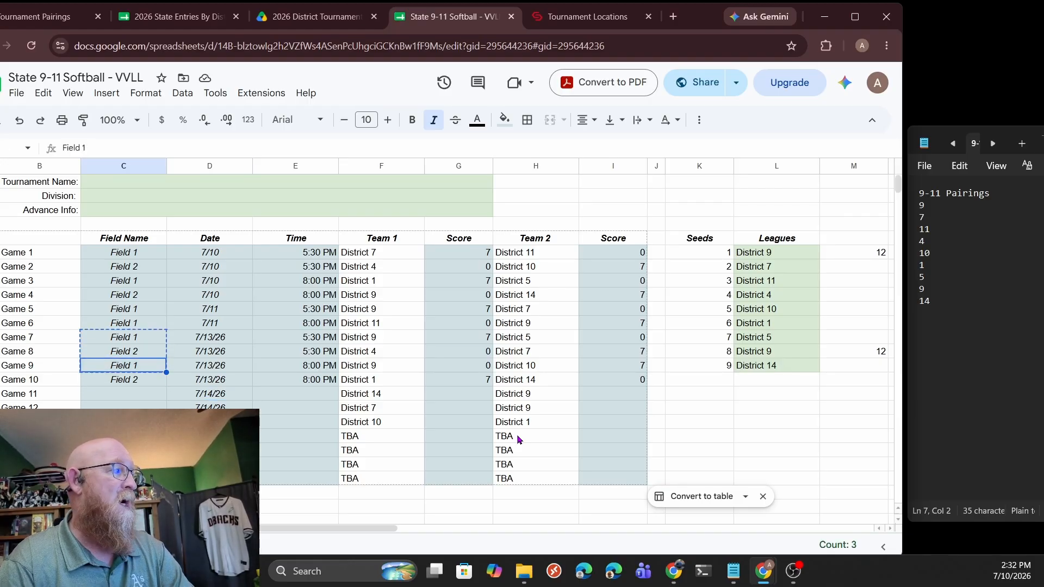
pyautogui.hotkey('ctrl', 'v')
# Copy the times of Games 7 to 9 (5:30 PM, 5:30 PM, 8:00 PM) into Games 11 to 13
pyautogui.press('Right')
pyautogui.press('Right')
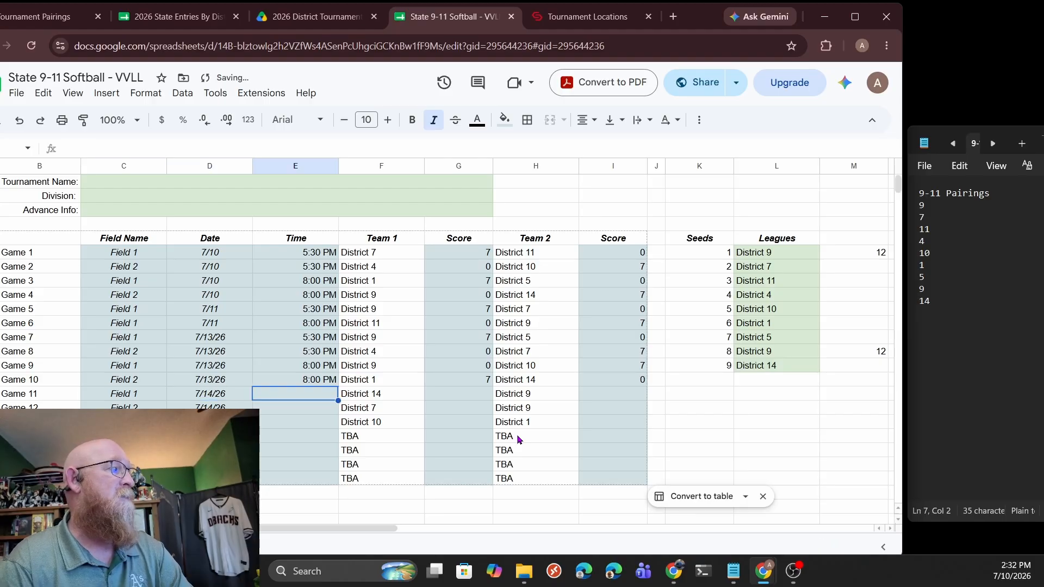
pyautogui.press('Up')
pyautogui.press('Up')
pyautogui.press('Up')
pyautogui.press('Up')
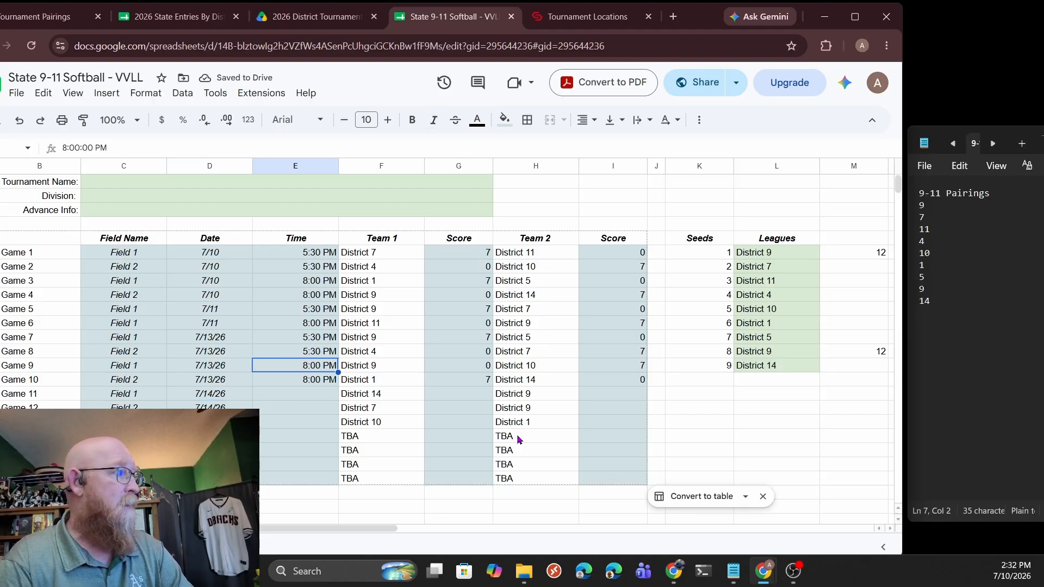
pyautogui.hotkey('shift', 'Down')
pyautogui.hotkey('shift', 'Down')
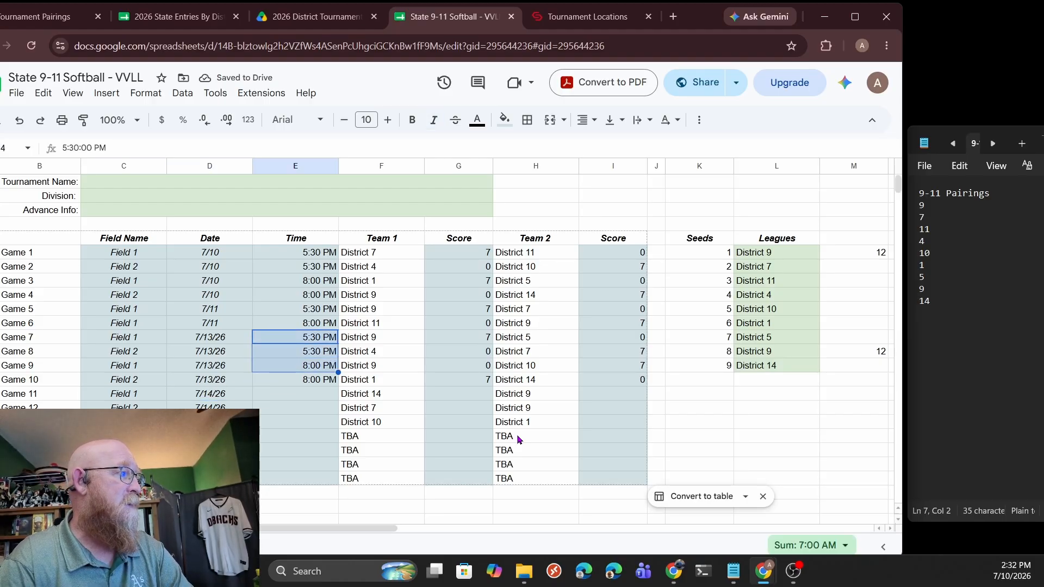
pyautogui.hotkey('ctrl', 'c')
pyautogui.press('Down')
pyautogui.press('Down')
pyautogui.press('Down')
pyautogui.press('Down')
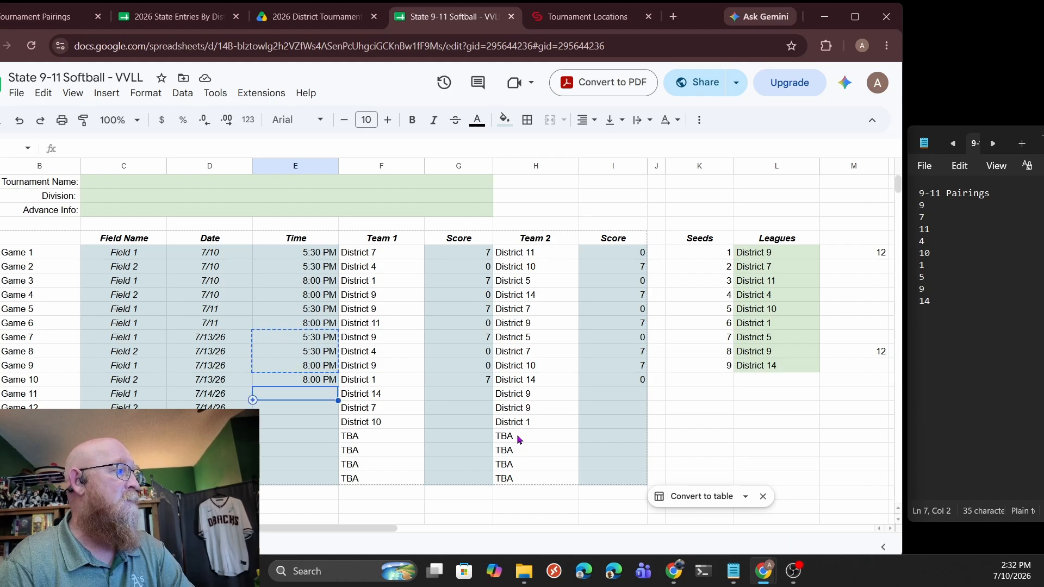
pyautogui.hotkey('ctrl', 'v')
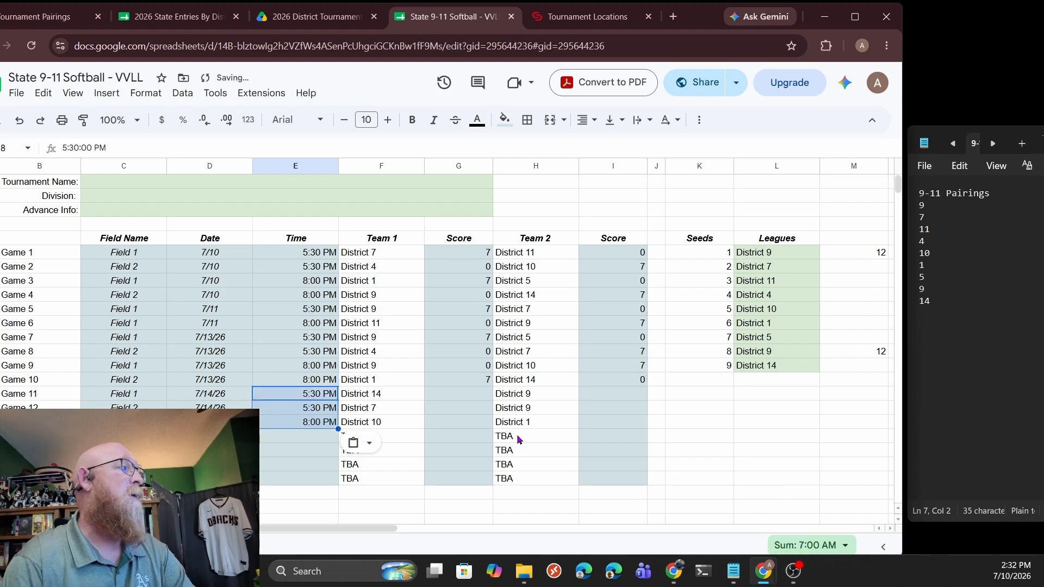
# Enter the scores of Games 11 and 12 as 0 to 7 each
pyautogui.click(478, 397)
pyautogui.write('0')
pyautogui.press('Tab')
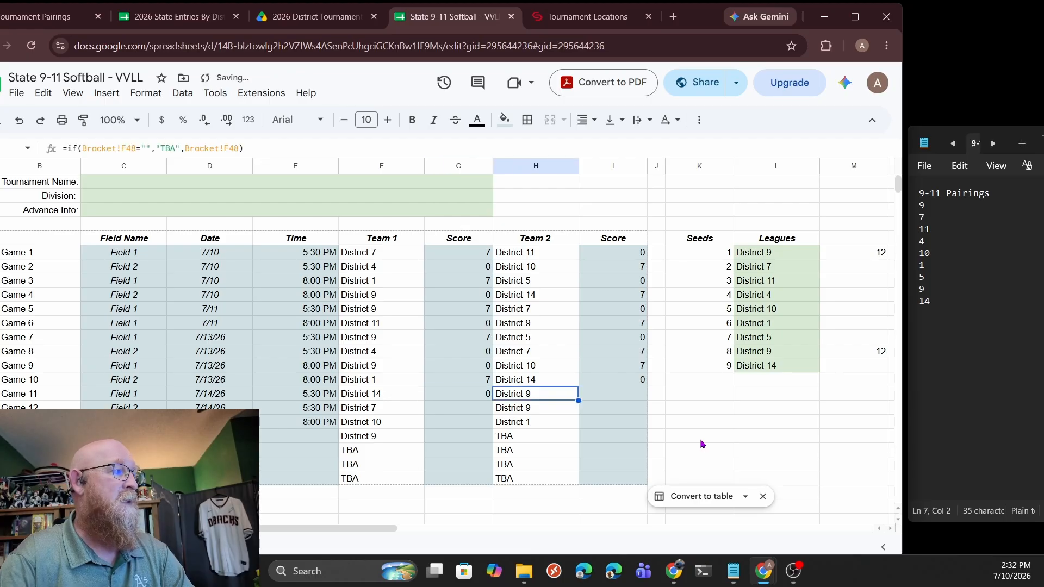
pyautogui.press('Tab')
pyautogui.write('7')
pyautogui.press('Return')
pyautogui.write('0')
pyautogui.press('Tab')
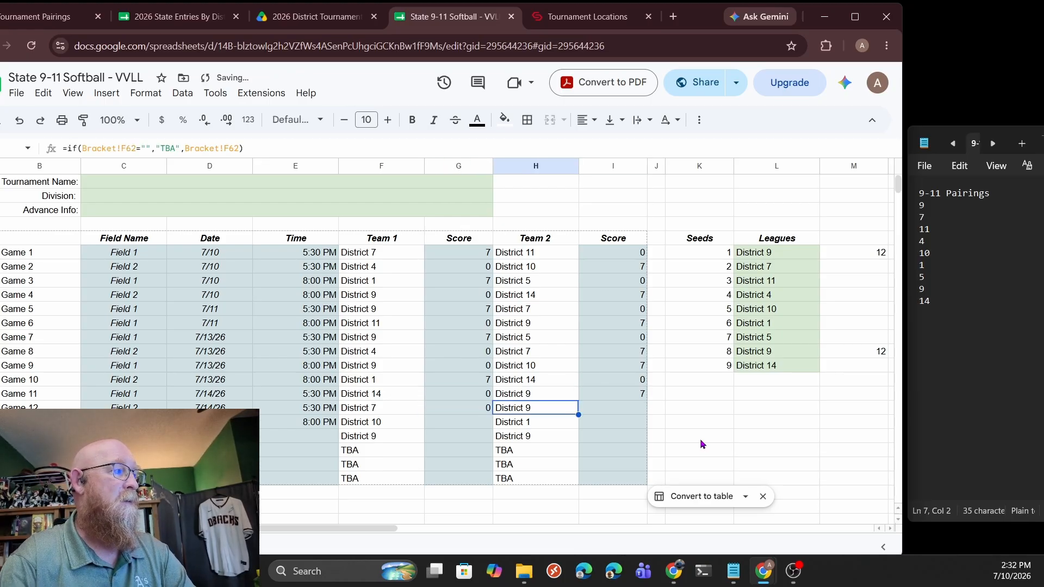
pyautogui.press('Tab')
pyautogui.write('7')
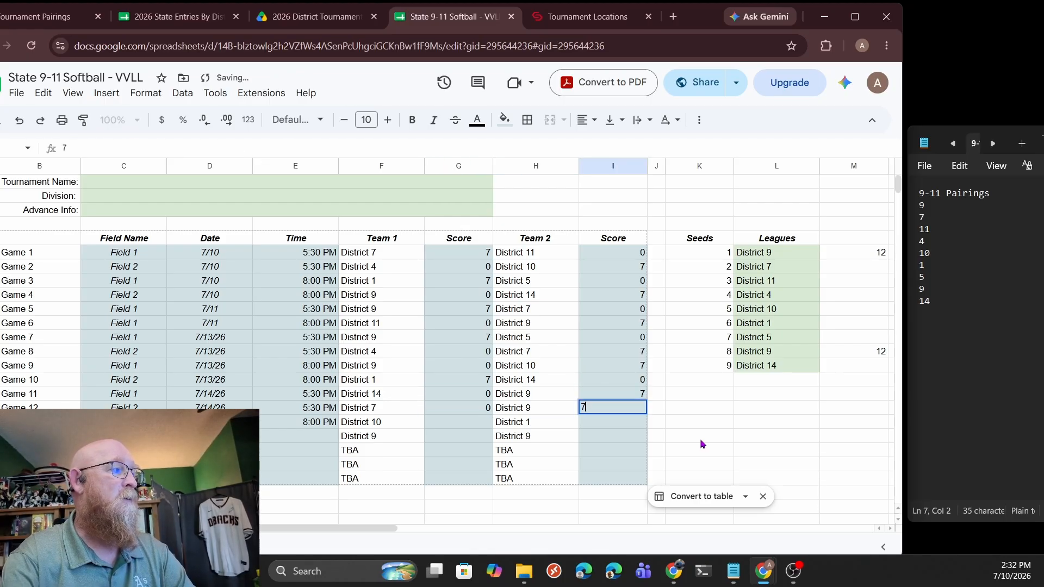
pyautogui.press('Tab')
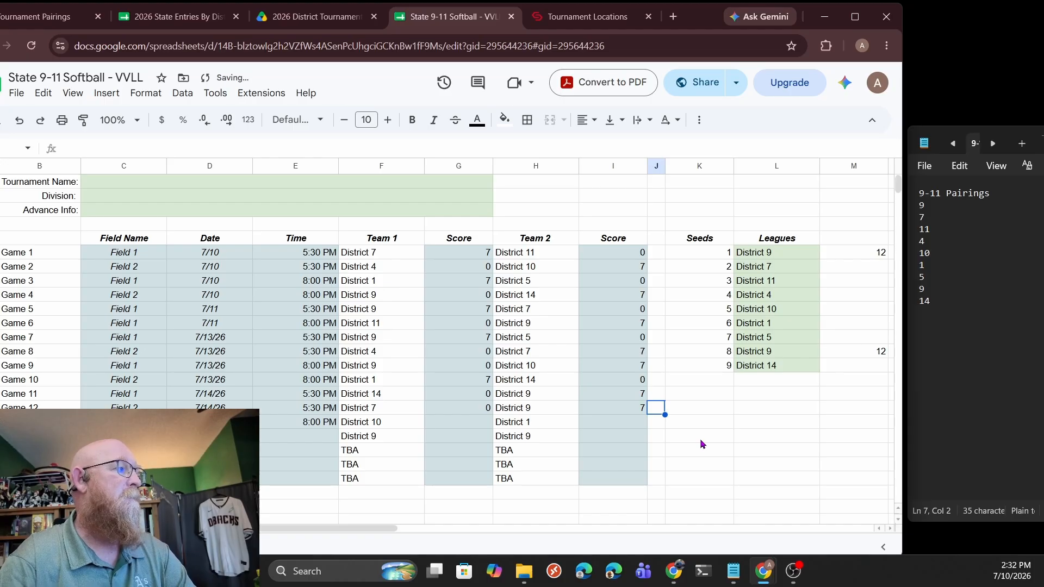
# Enter the score of Game 13 as 7 for Team 1 and 0 for Team 2
pyautogui.press('Return')
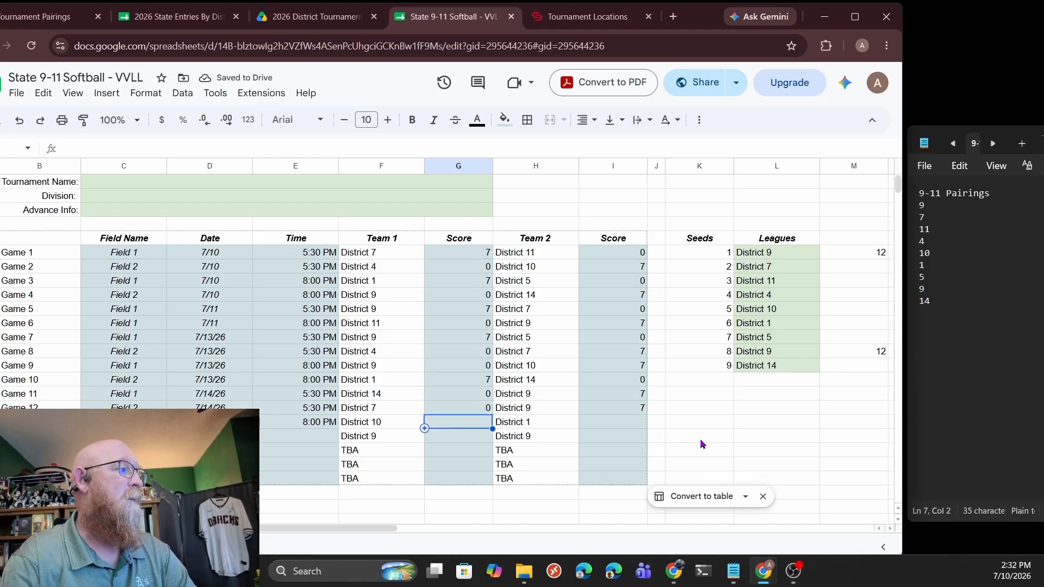
pyautogui.write('7')
pyautogui.press('Tab')
pyautogui.press('Tab')
pyautogui.write('0')
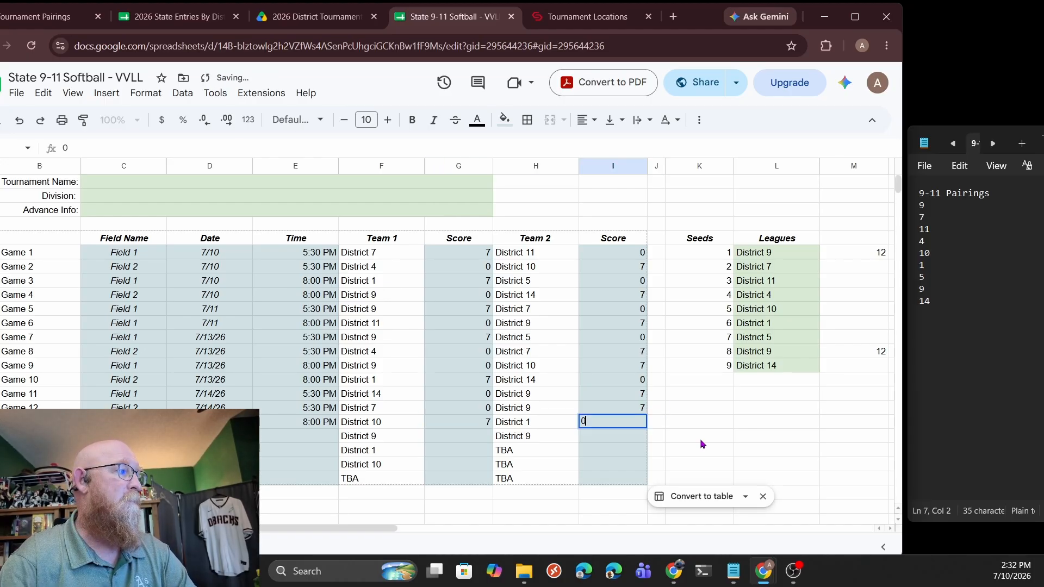
pyautogui.press('Return')
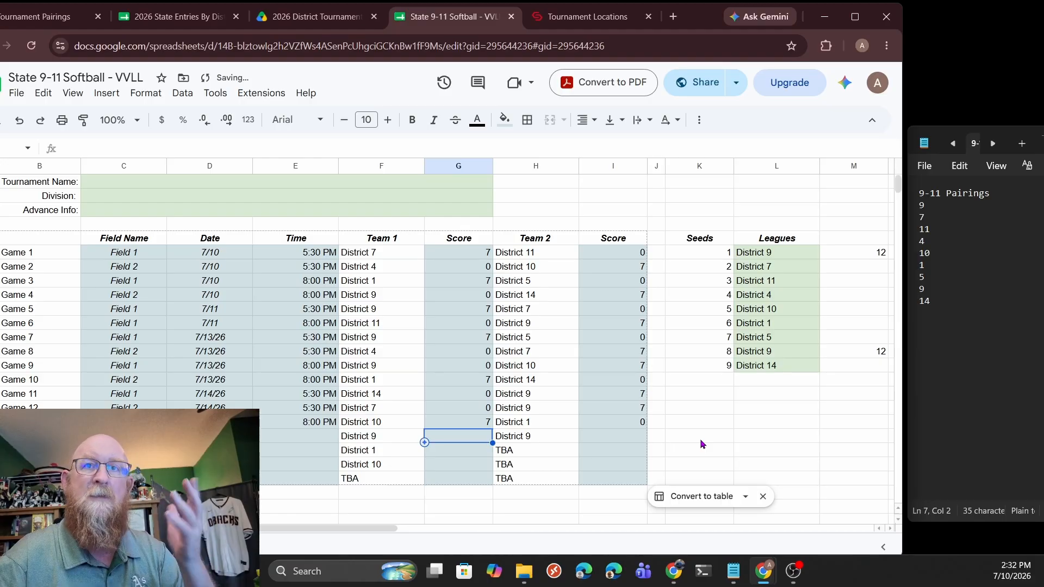
# Examine the bracket sheet to check how teams advance from Games 11 to 13 through the main and consolation brackets
pyautogui.click(93, 546)
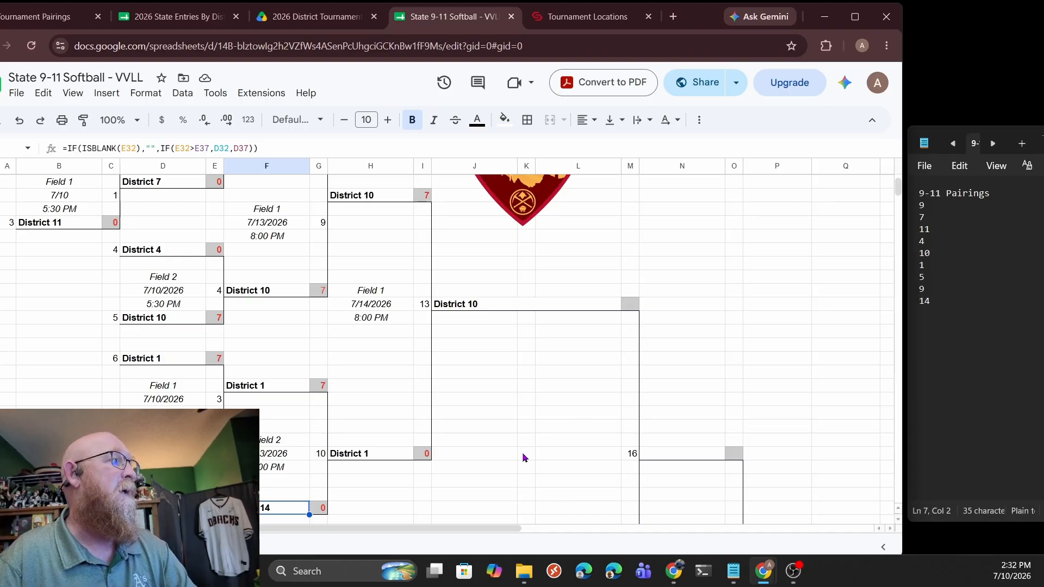
pyautogui.scroll(-5, 489, 370)
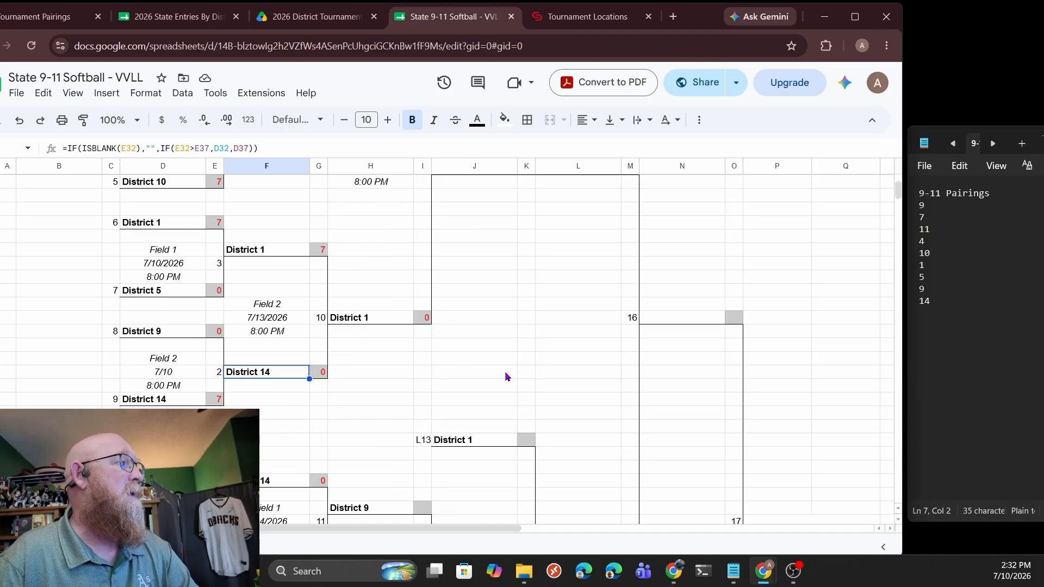
pyautogui.scroll(-2, 483, 371)
pyautogui.scroll(-2, 395, 373)
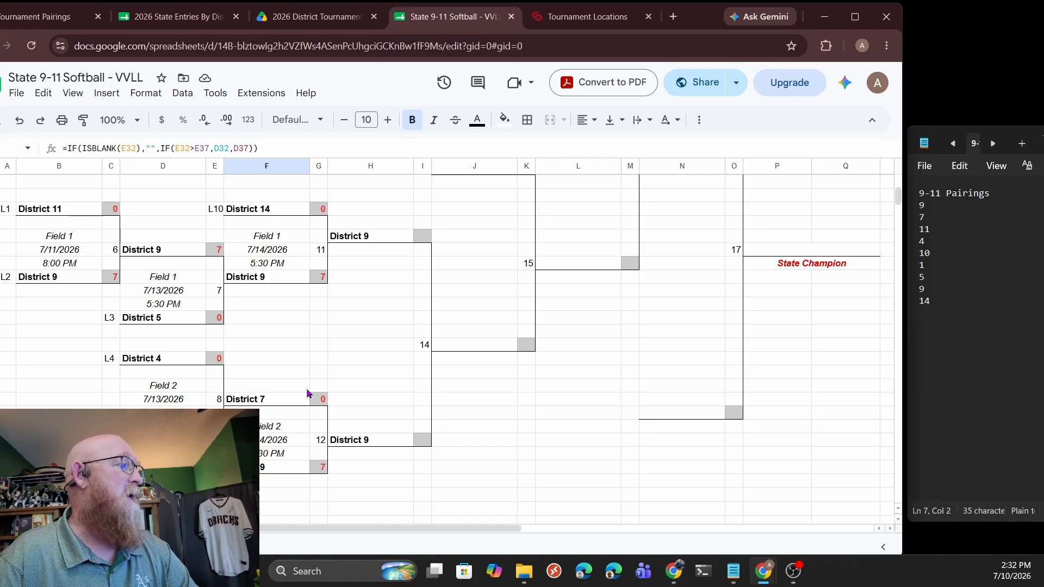
pyautogui.scroll(5, 307, 393)
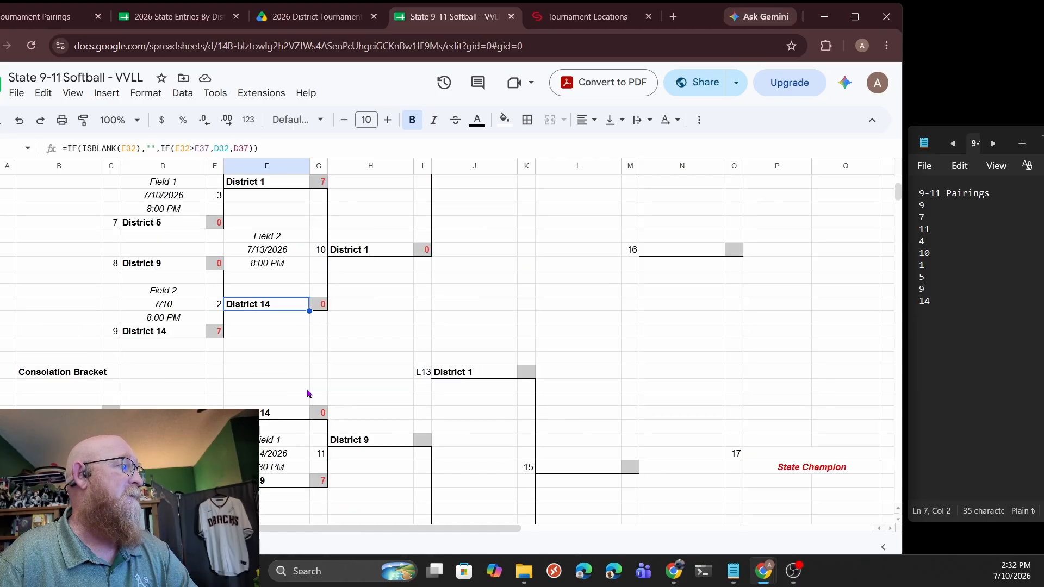
pyautogui.scroll(3, 382, 417)
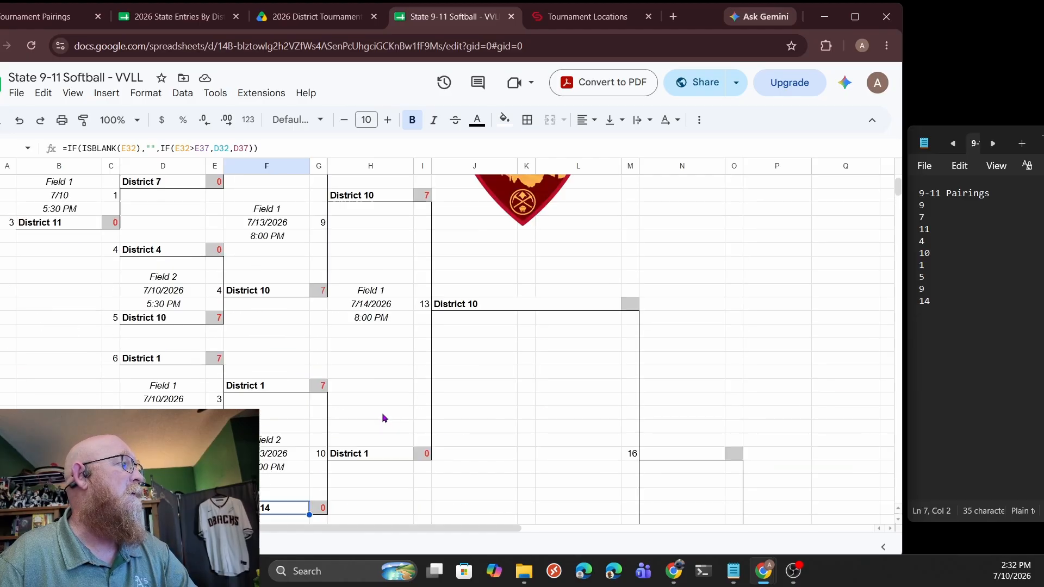
pyautogui.scroll(2, 381, 418)
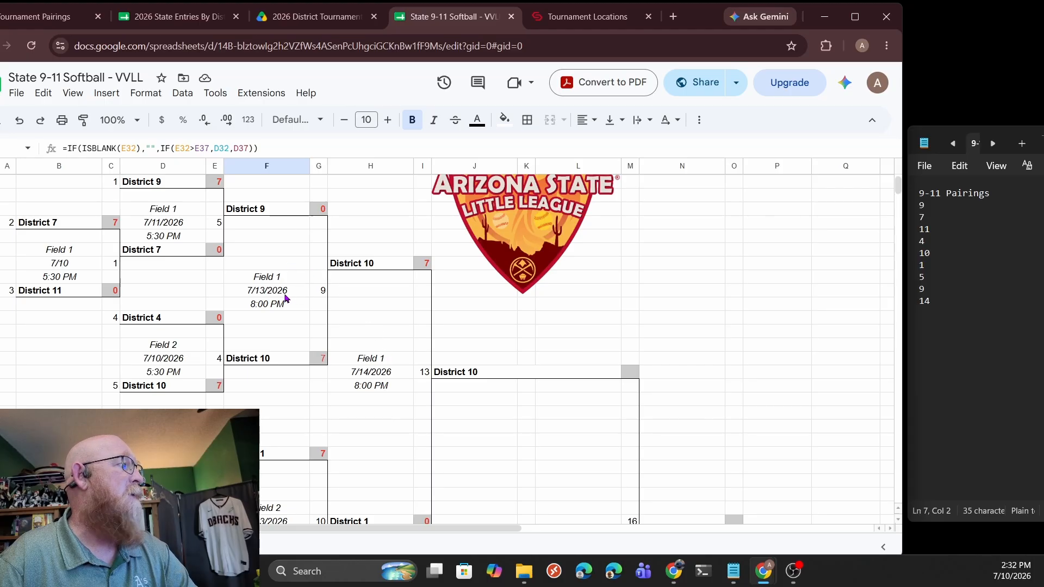
pyautogui.scroll(-2, 353, 345)
pyautogui.scroll(-10, 359, 343)
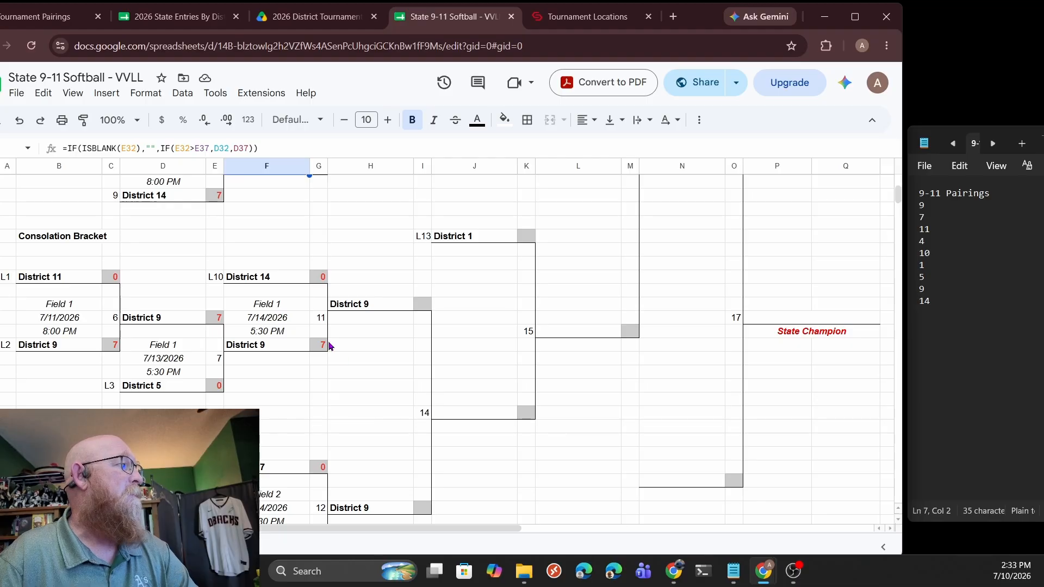
pyautogui.scroll(-2, 352, 423)
pyautogui.scroll(-1, 342, 402)
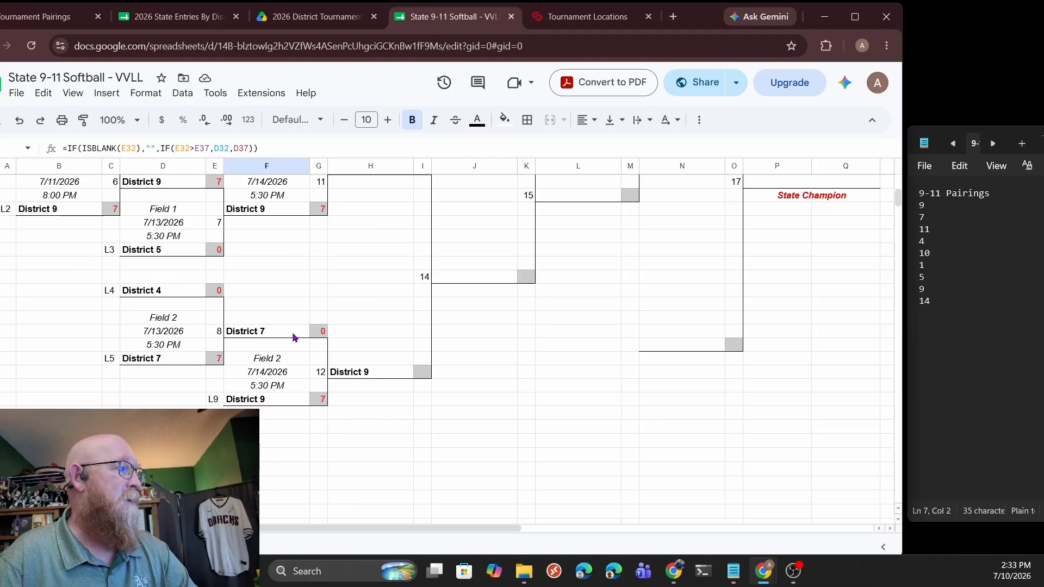
pyautogui.scroll(3, 348, 314)
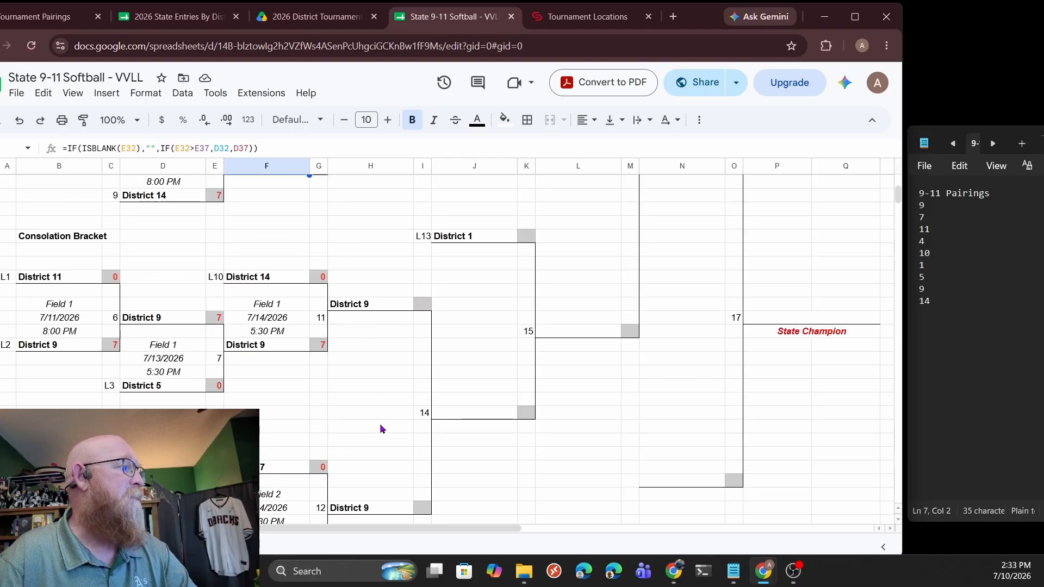
pyautogui.scroll(-4, 380, 422)
pyautogui.scroll(2, 380, 418)
pyautogui.scroll(4, 384, 409)
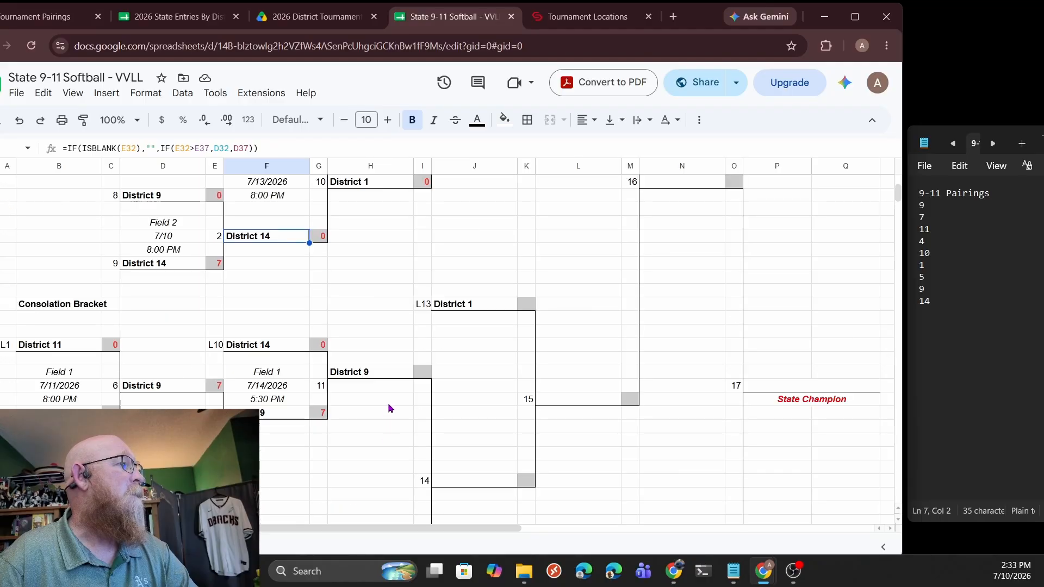
pyautogui.scroll(2, 447, 380)
pyautogui.scroll(5, 446, 386)
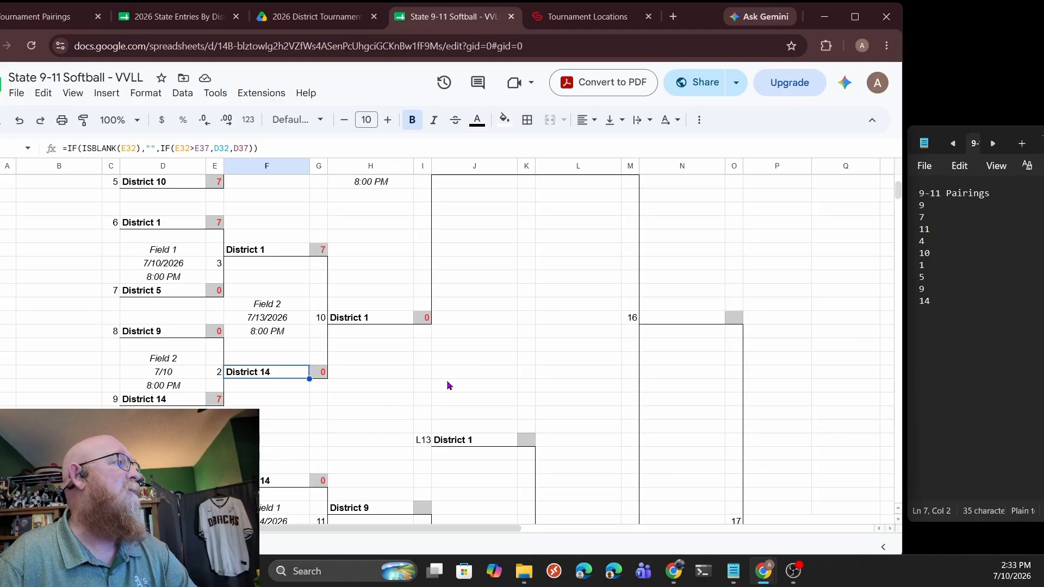
pyautogui.scroll(-10, 447, 385)
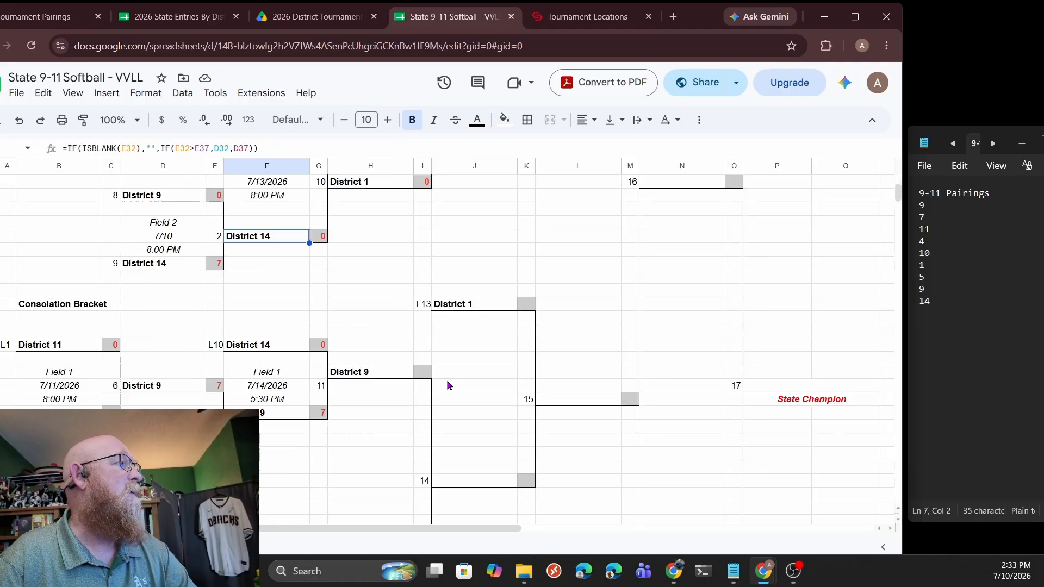
pyautogui.scroll(2, 446, 386)
pyautogui.scroll(3, 448, 386)
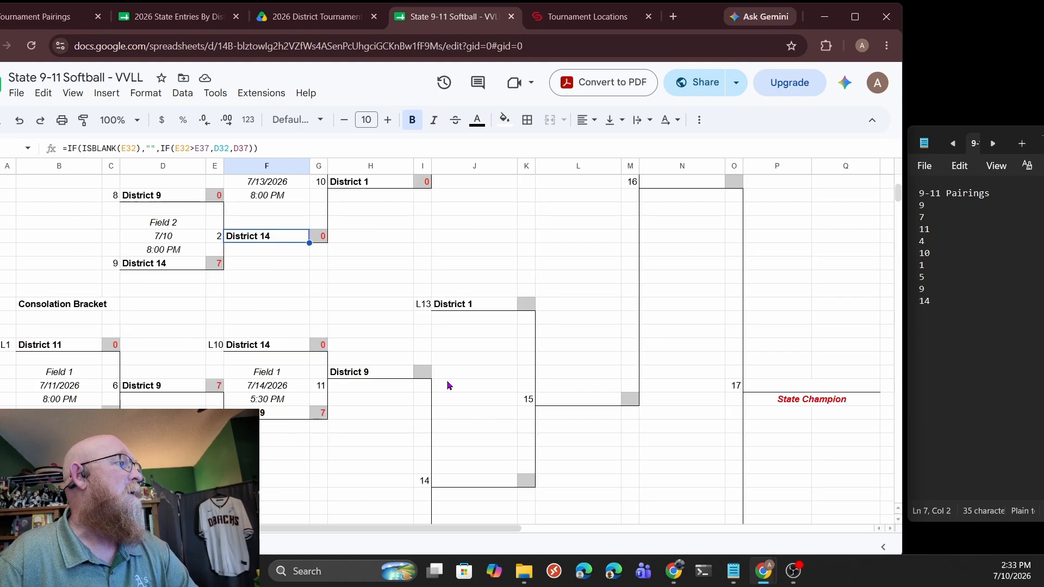
# Return to the game schedule sheet and set the date of Game 14 to 7/15/26
pyautogui.click(109, 546)
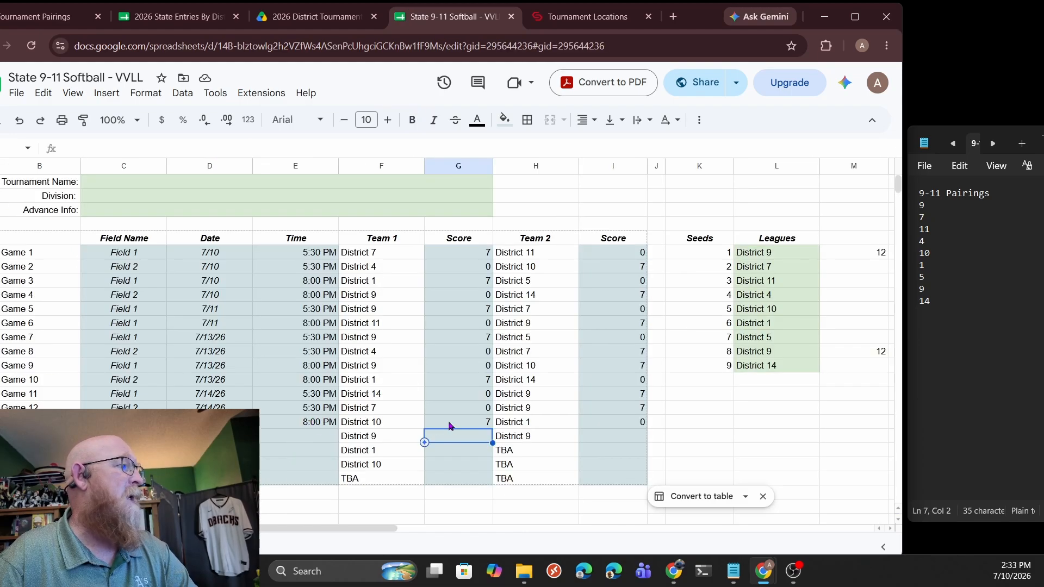
pyautogui.scroll(-3, 579, 413)
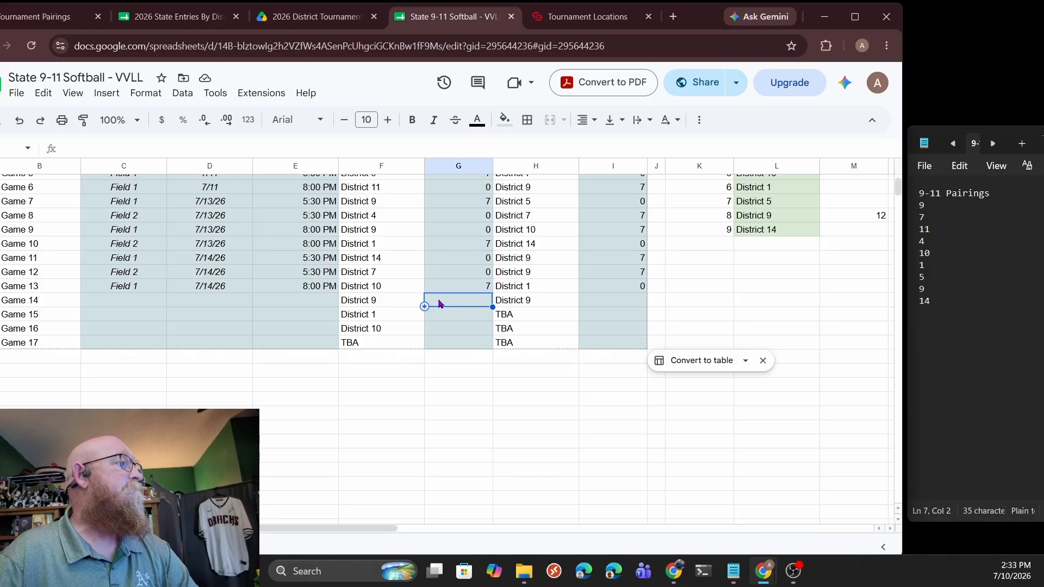
pyautogui.click(205, 299)
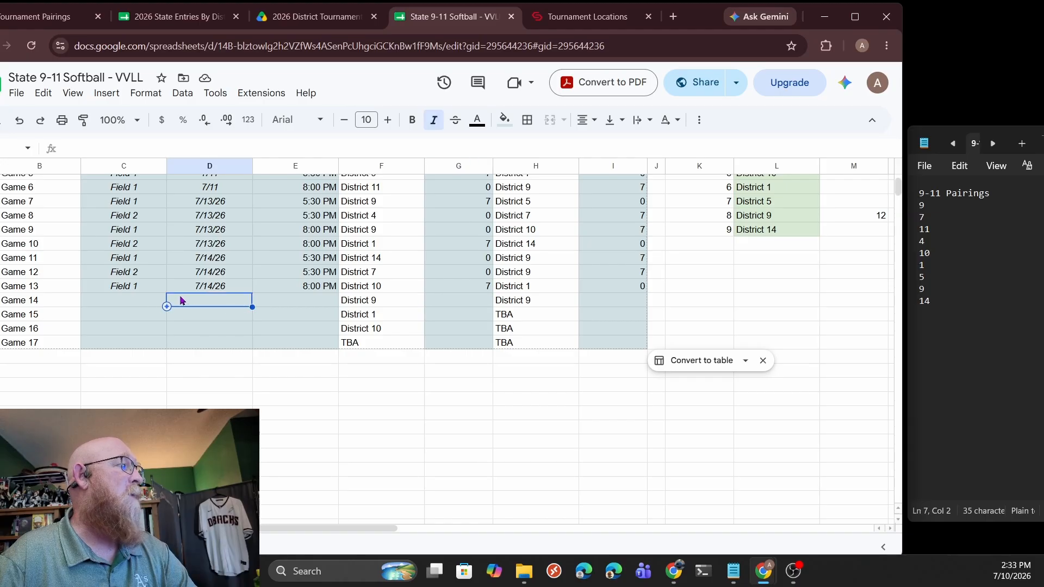
pyautogui.write('7/15/26')
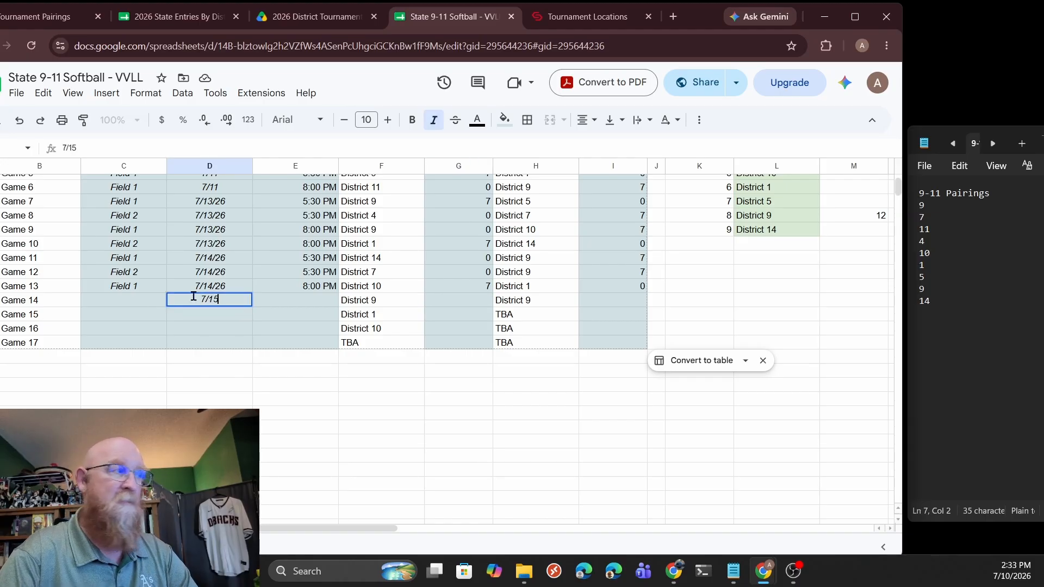
pyautogui.press('Return')
# Copy Game 12's time, 5:30 PM, into Game 14
pyautogui.press('Up')
pyautogui.press('Right')
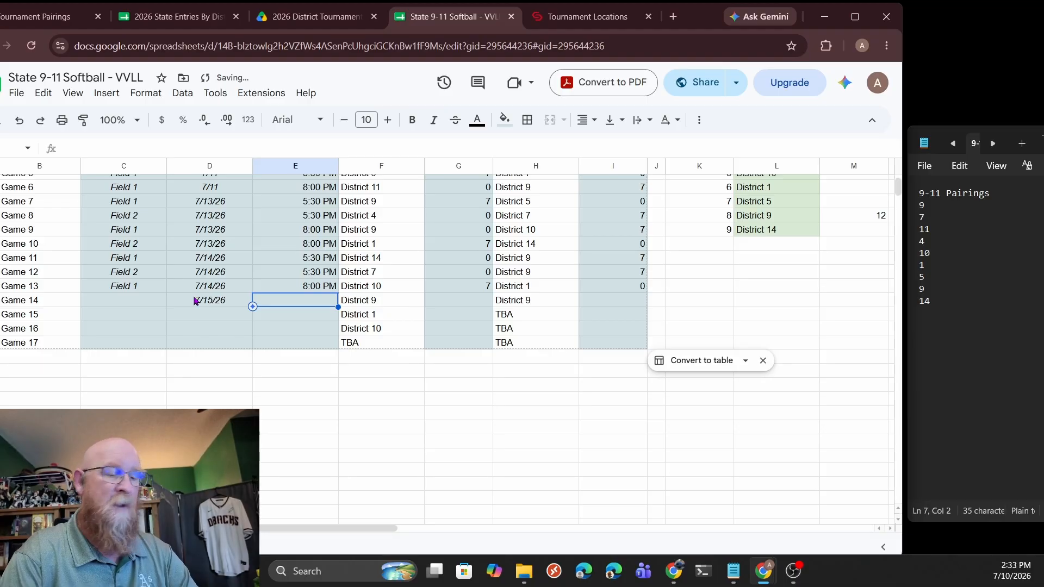
pyautogui.press('Up')
pyautogui.press('Up')
pyautogui.press('Down')
pyautogui.press('Down')
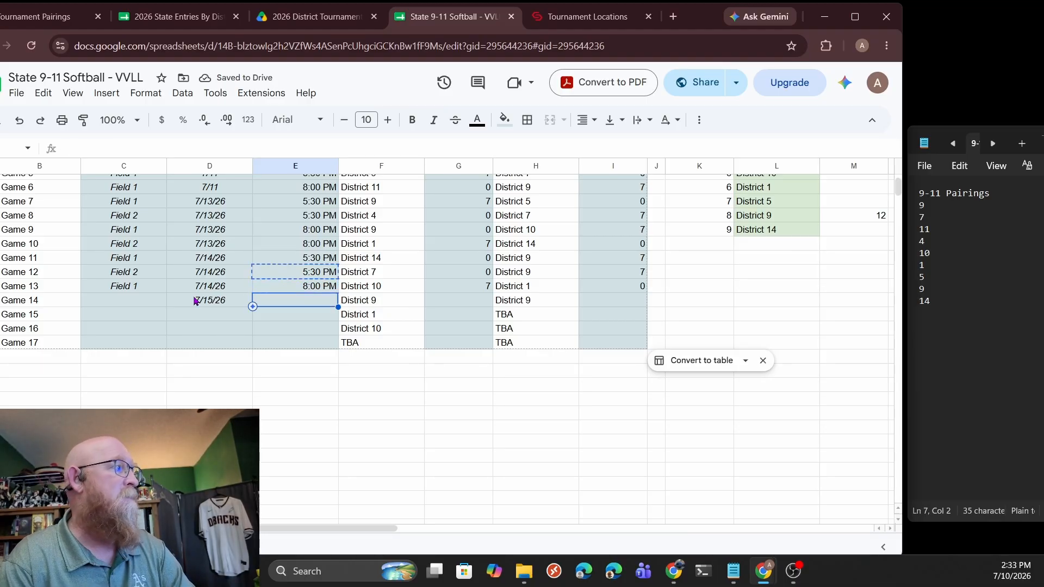
pyautogui.write('5:30 PM')
# Copy Game 13's field name, Field 1, into Games 14 to 17
pyautogui.press('Left')
pyautogui.press('Left')
pyautogui.press('Left')
pyautogui.press('Right')
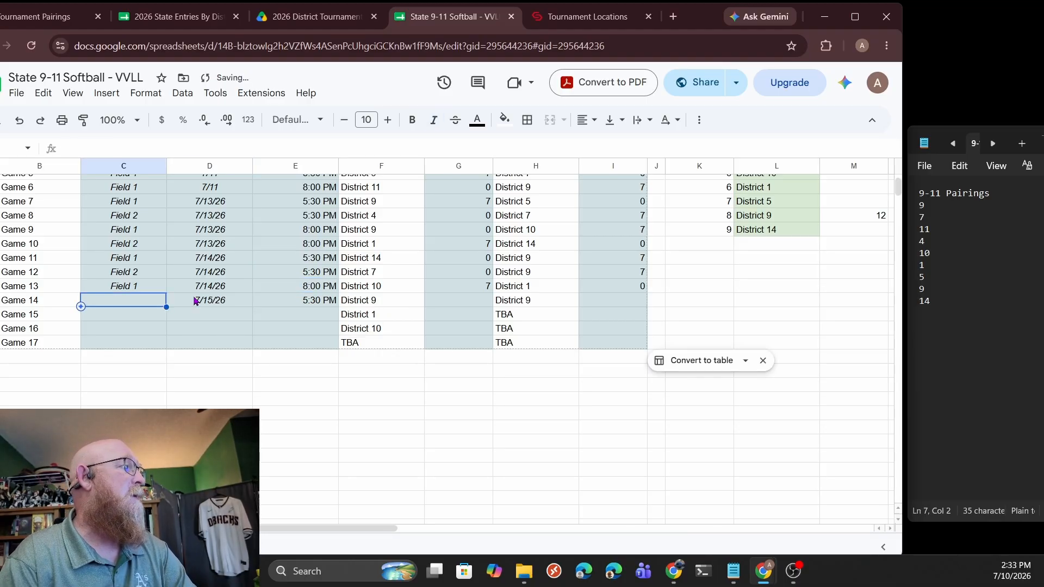
pyautogui.press('Up')
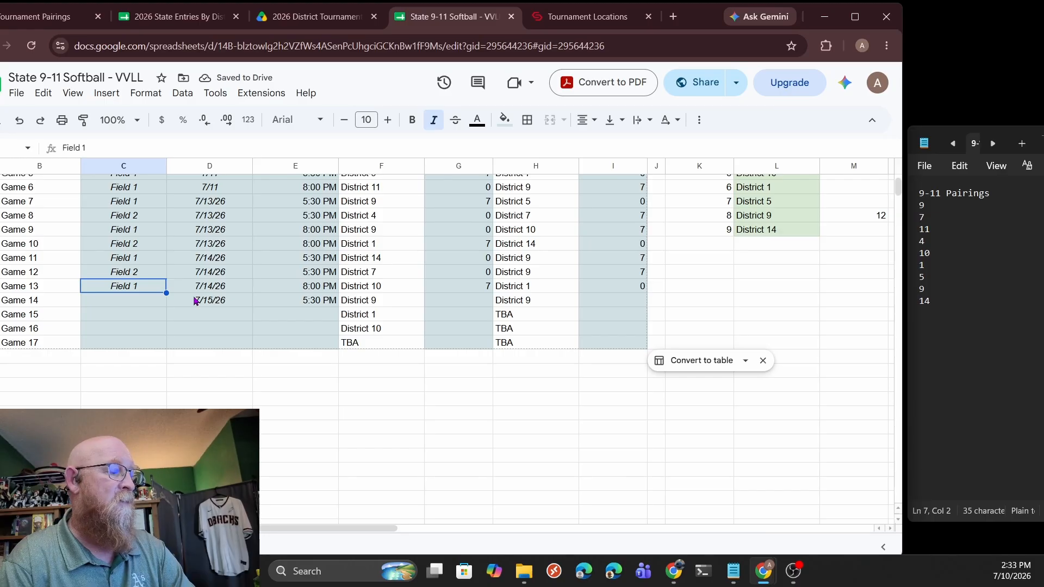
pyautogui.press('Down')
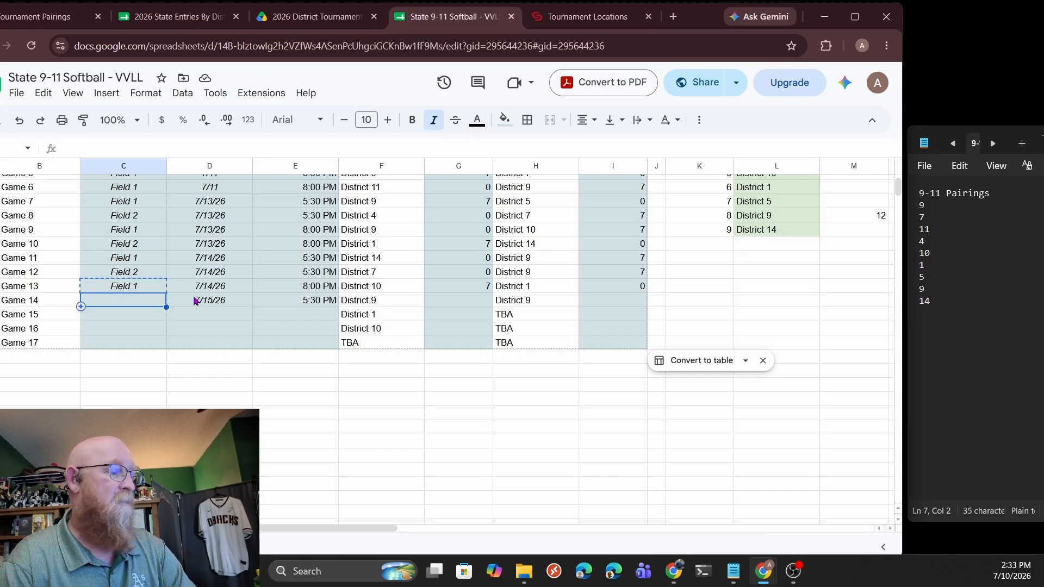
pyautogui.hotkey('shift', 'Down')
pyautogui.hotkey('shift', 'Down')
pyautogui.hotkey('shift', 'Down')
pyautogui.write('Field 1 Field 1 Field 1 Field 1')
# Change the field name of Game 17 to Field 2
pyautogui.press('Right')
pyautogui.press('Right')
pyautogui.press('Down')
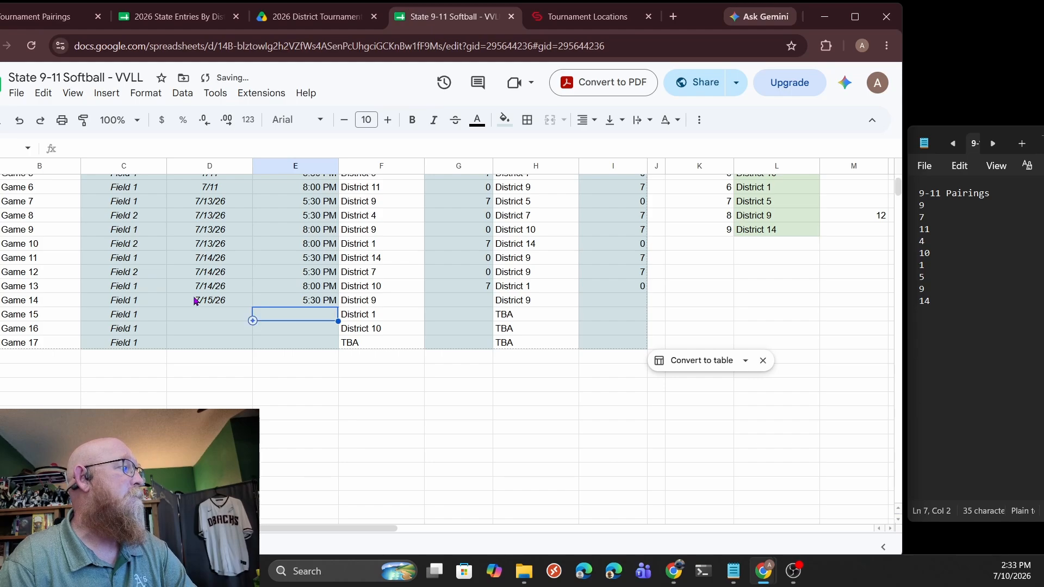
pyautogui.press('Left')
pyautogui.press('Down')
pyautogui.press('Left')
pyautogui.press('Down')
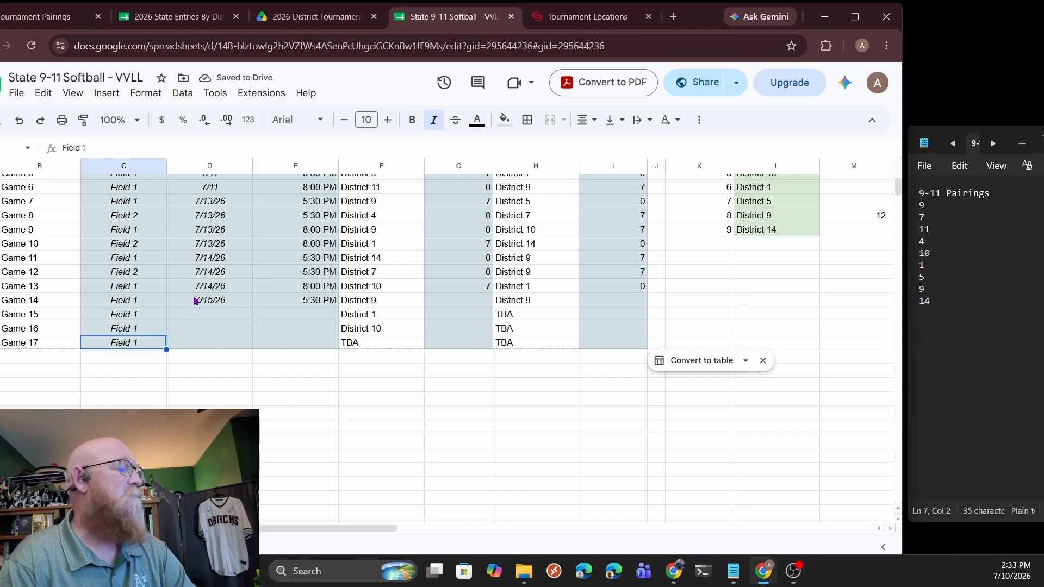
pyautogui.write('Field 2')
pyautogui.press('Return')
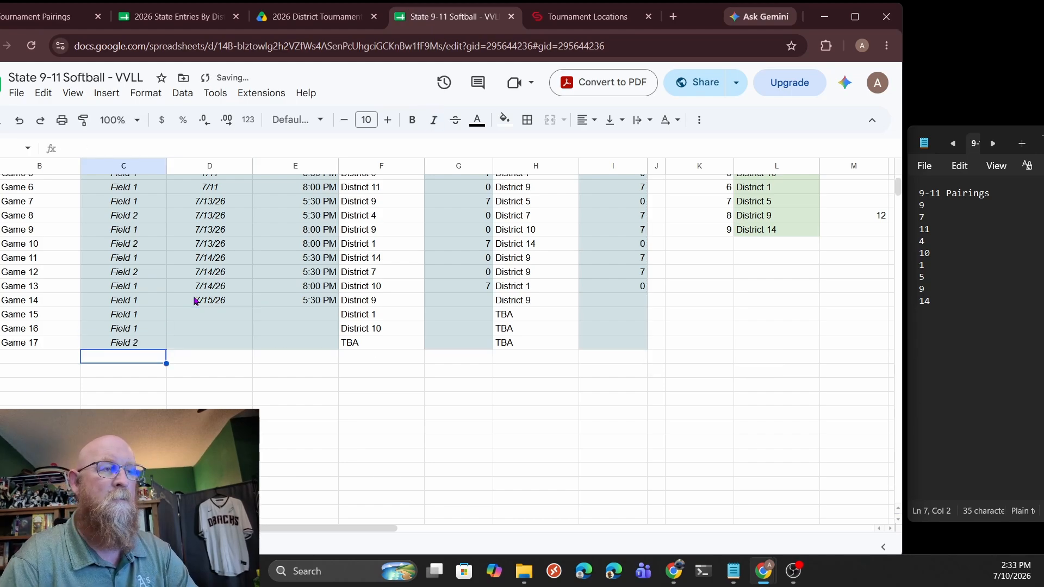
pyautogui.press('Right')
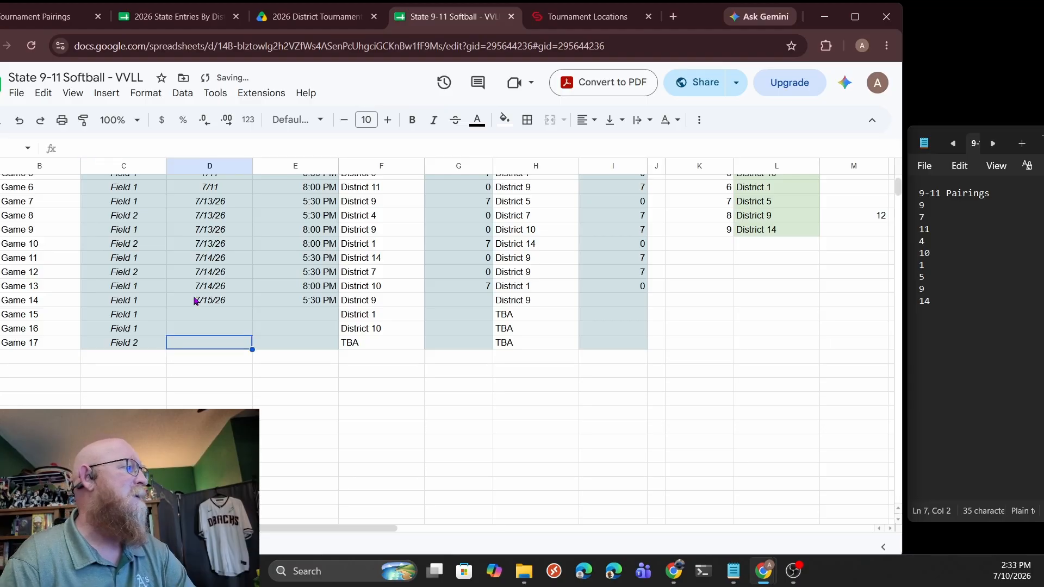
pyautogui.press('Up')
pyautogui.press('Up')
pyautogui.press('Up')
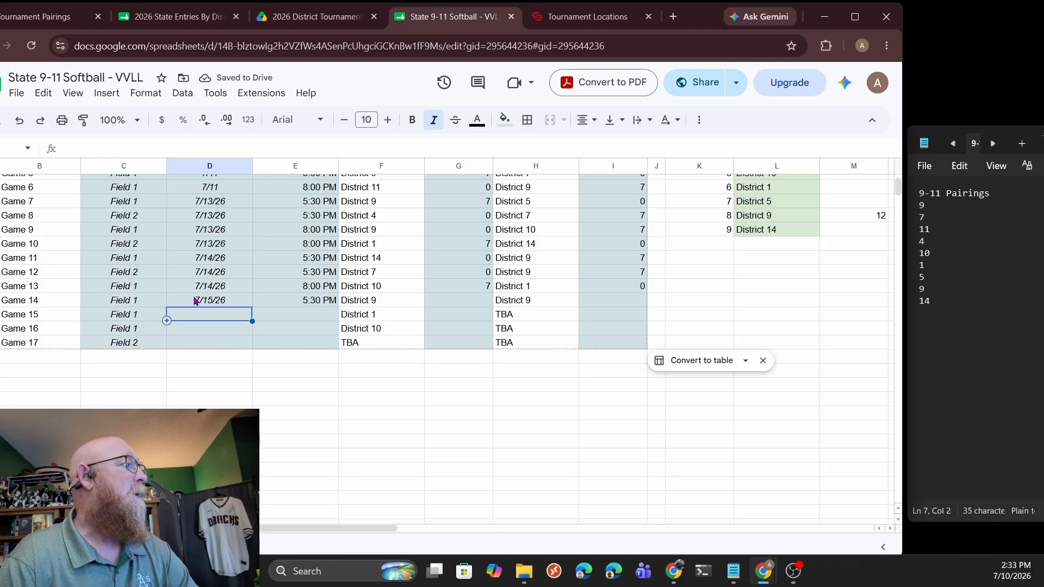
pyautogui.write('7/')
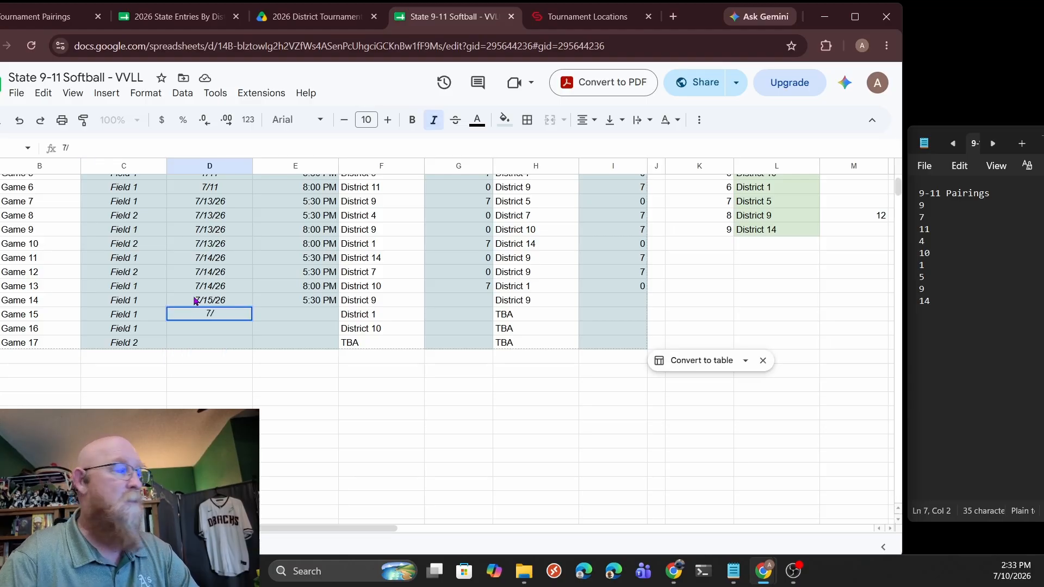
pyautogui.press('BackSpace')
pyautogui.press('BackSpace')
pyautogui.press('Tab')
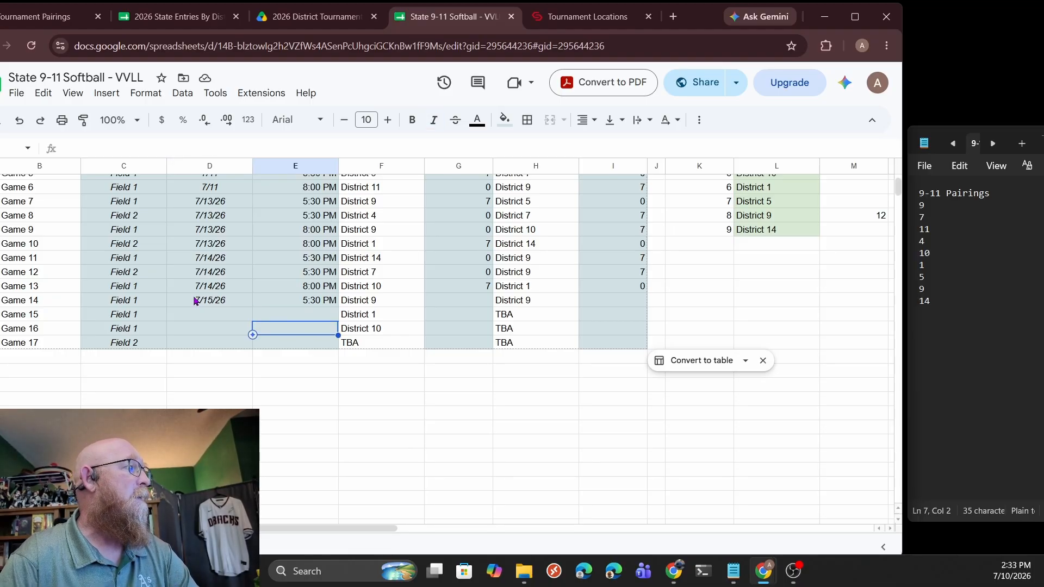
# Enter a score of 0 for both teams in Game 14 and check the consolation bracket on the bracket sheet
pyautogui.press('Up')
pyautogui.press('Tab')
pyautogui.press('Tab')
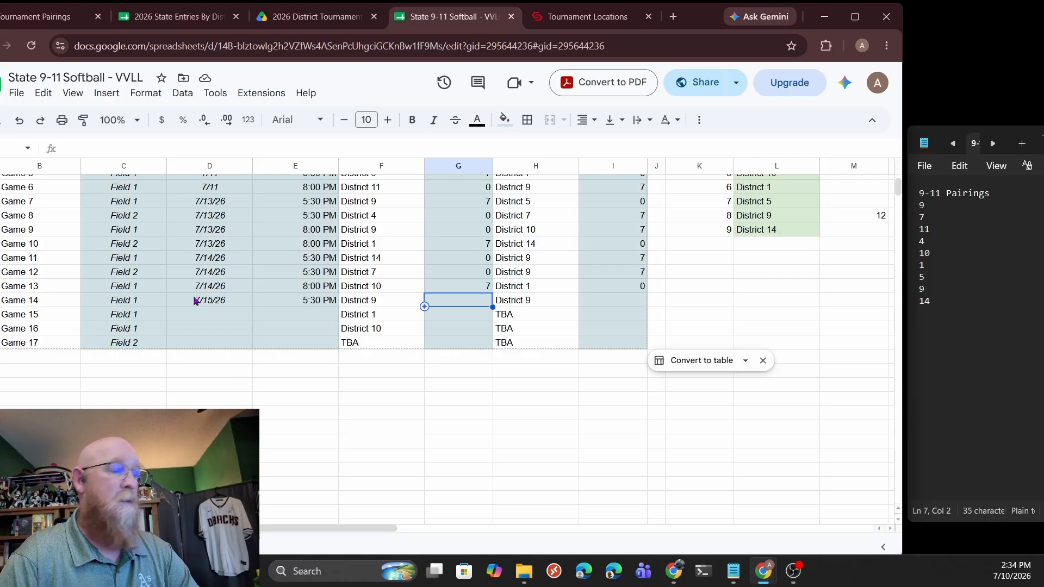
pyautogui.write('0')
pyautogui.press('Tab')
pyautogui.write('7')
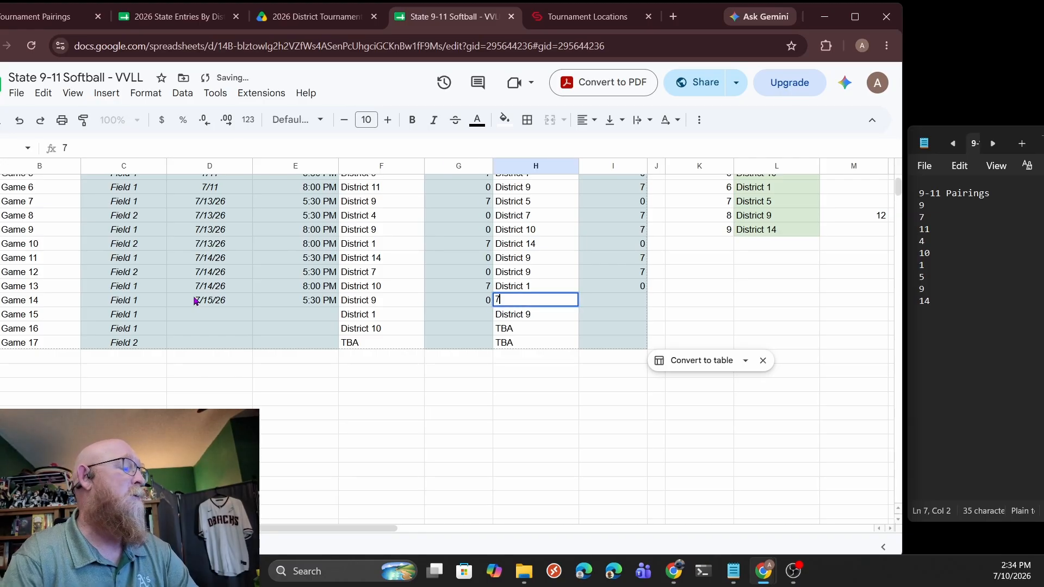
pyautogui.press('BackSpace')
pyautogui.press('Escape')
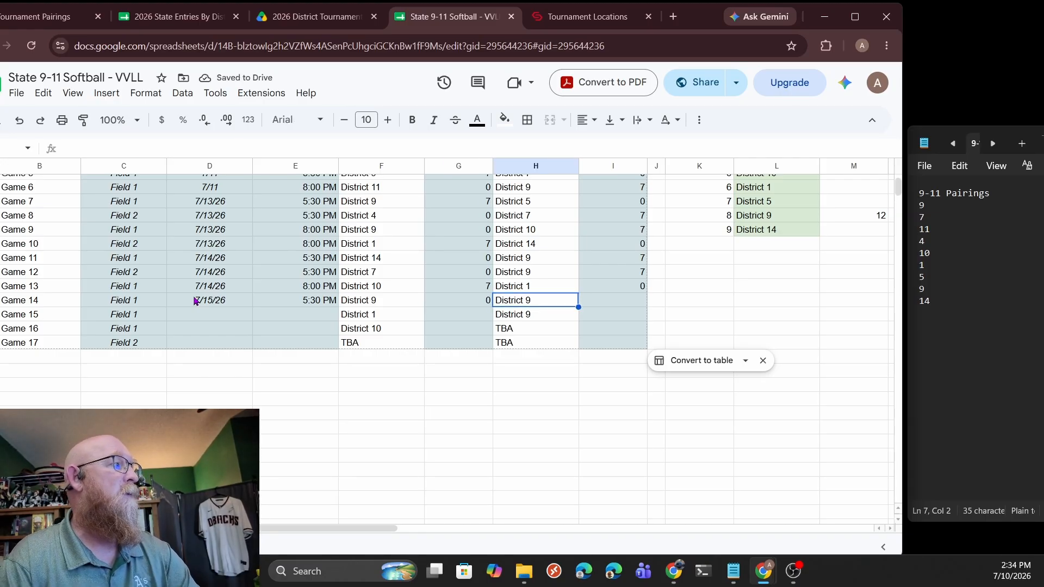
pyautogui.press('Tab')
pyautogui.write('0')
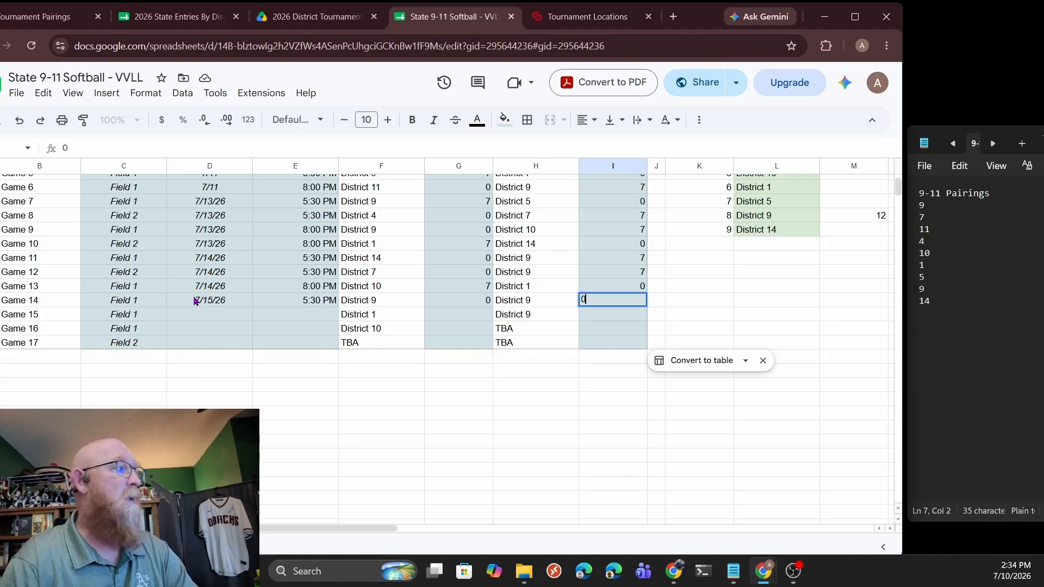
pyautogui.press('Return')
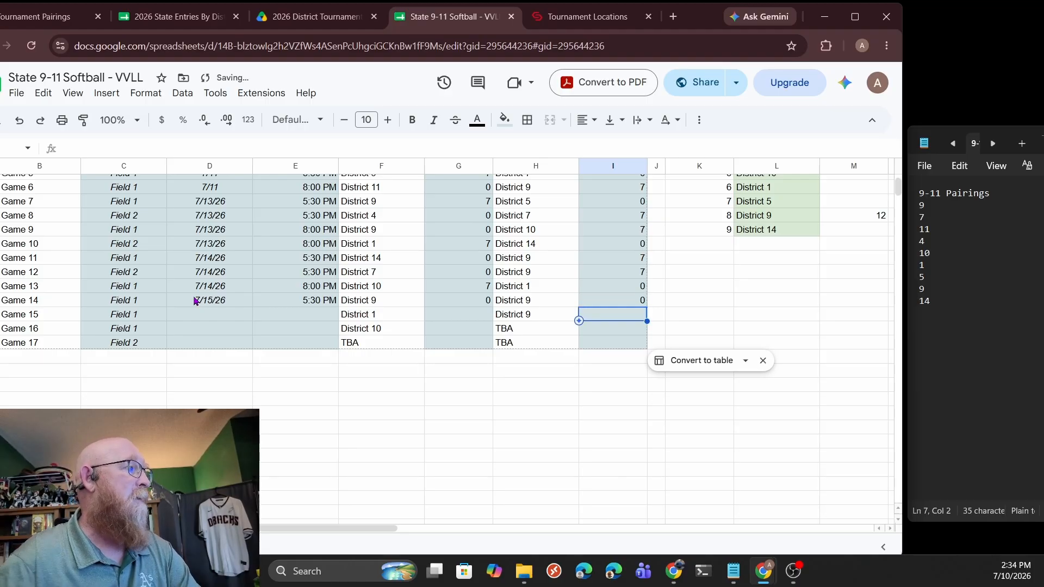
pyautogui.click(68, 546)
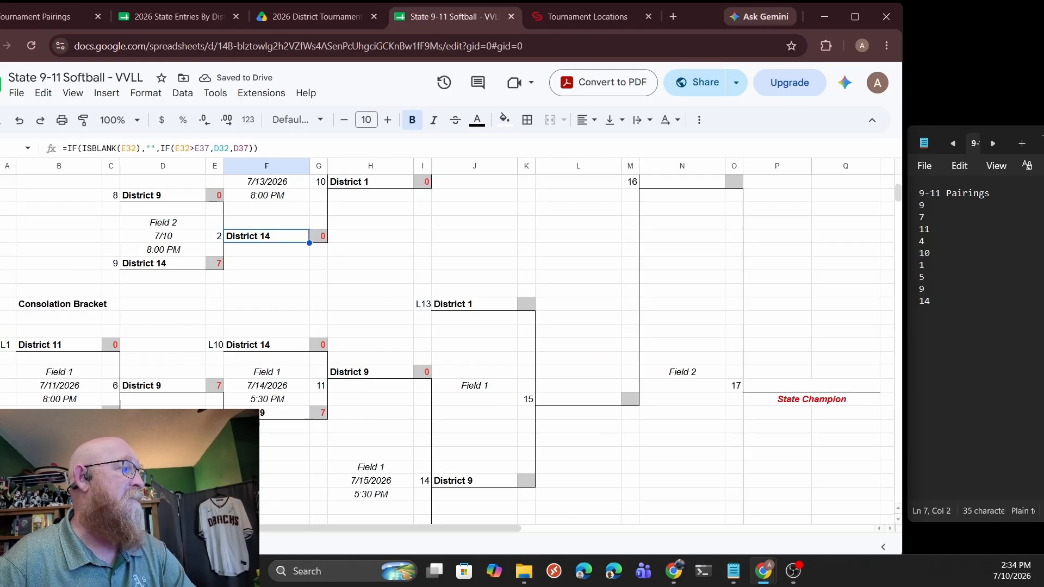
pyautogui.scroll(-2, 329, 413)
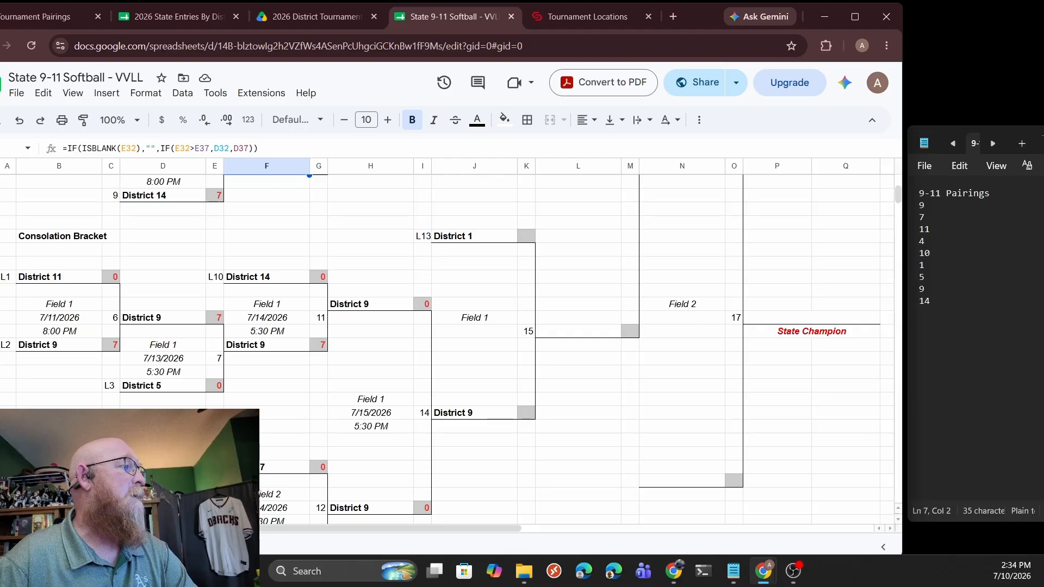
# Return to the game schedule sheet, set Game 15's date to 7/16/26 and copy Game 14's time, 5:30 PM, into it
pyautogui.click(191, 546)
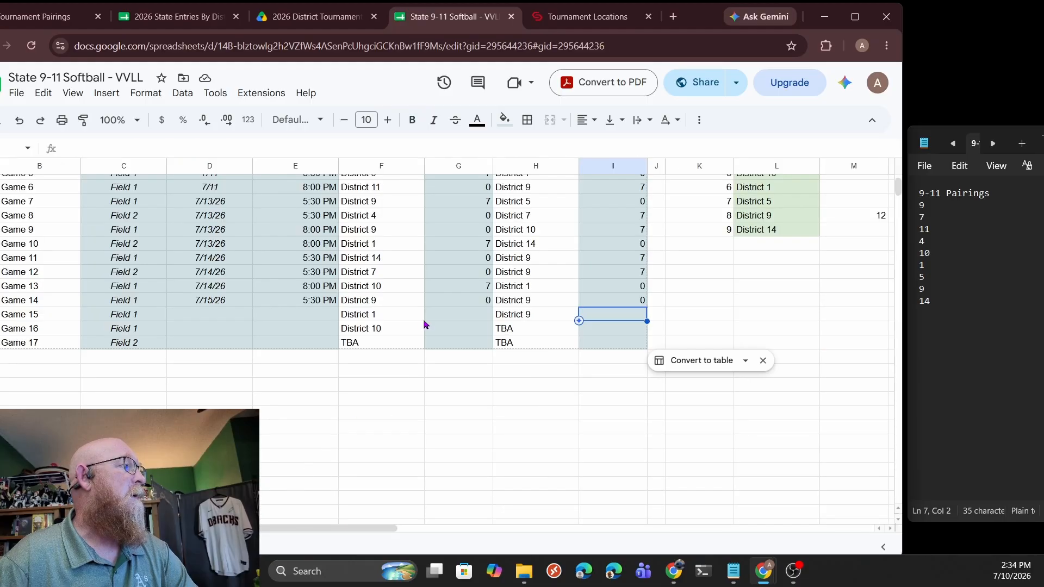
pyautogui.click(183, 314)
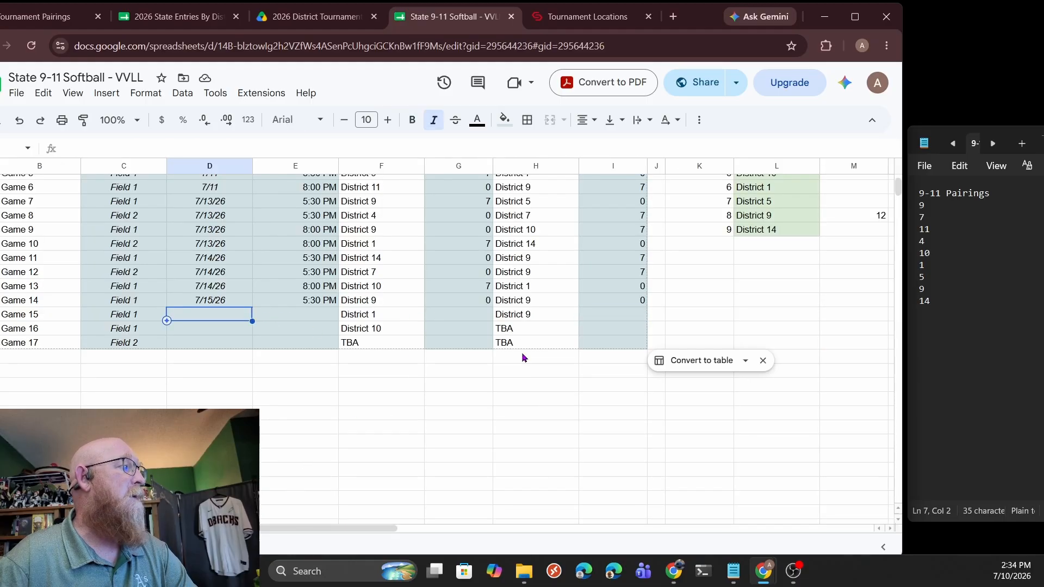
pyautogui.write('7/16/26')
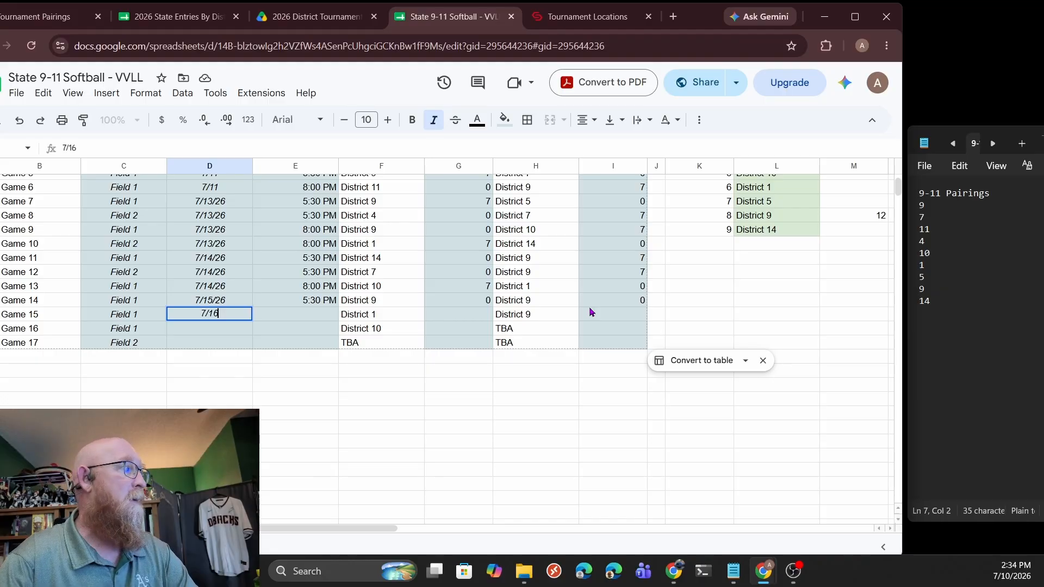
pyautogui.press('Tab')
pyautogui.press('Up')
pyautogui.hotkey('ctrl', 'c')
pyautogui.press('Down')
pyautogui.hotkey('ctrl', 'v')
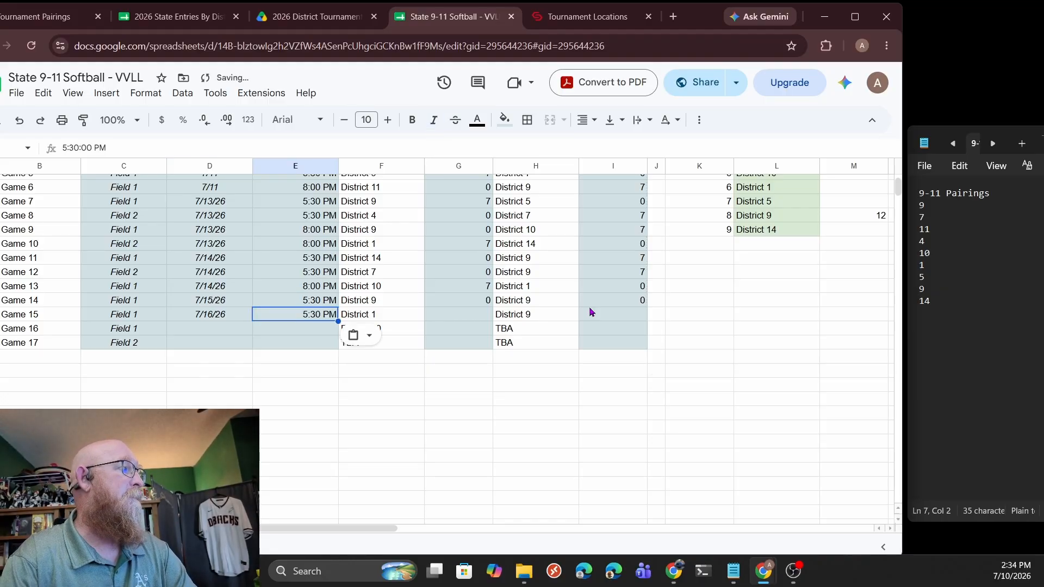
# Enter the Game 15 score as 7 for District 1 and 0 for District 9
pyautogui.press('Tab')
pyautogui.press('Tab')
pyautogui.write('7')
pyautogui.press('Tab')
pyautogui.press('Tab')
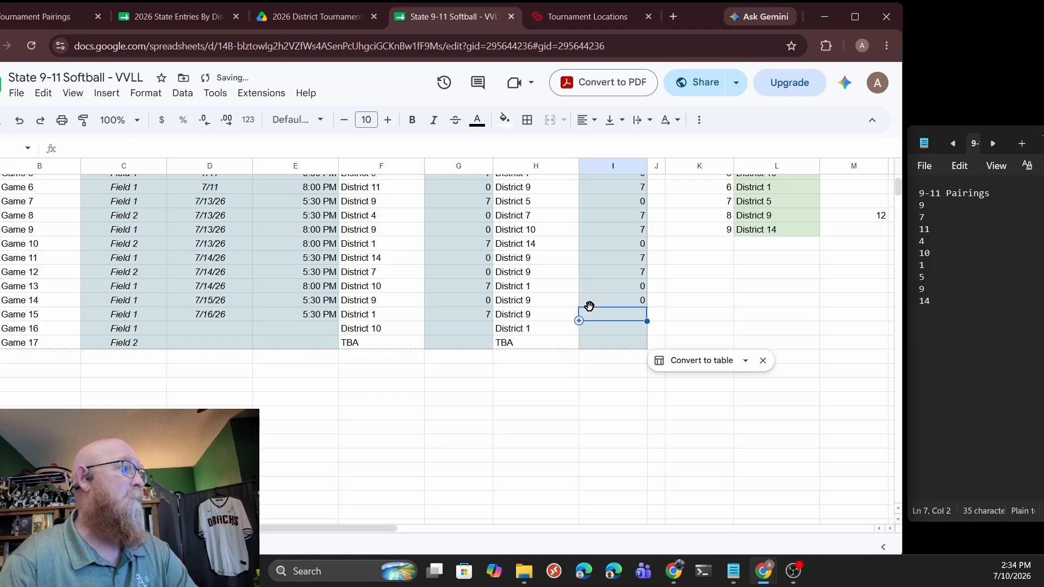
pyautogui.write('0')
pyautogui.press('Return')
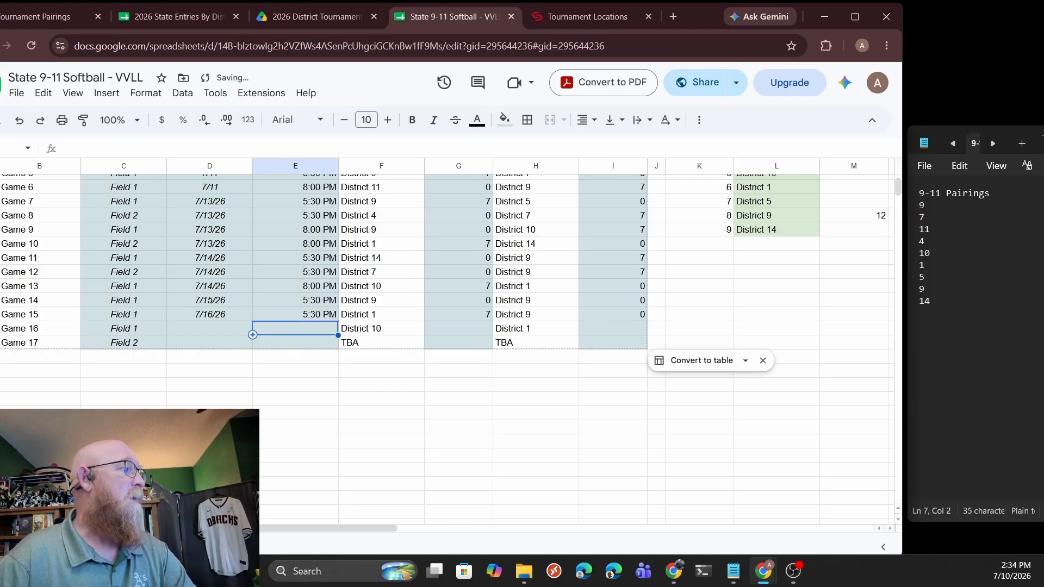
# Check Game 15's result and the Game 16 pairing on the bracket sheet
pyautogui.click(71, 546)
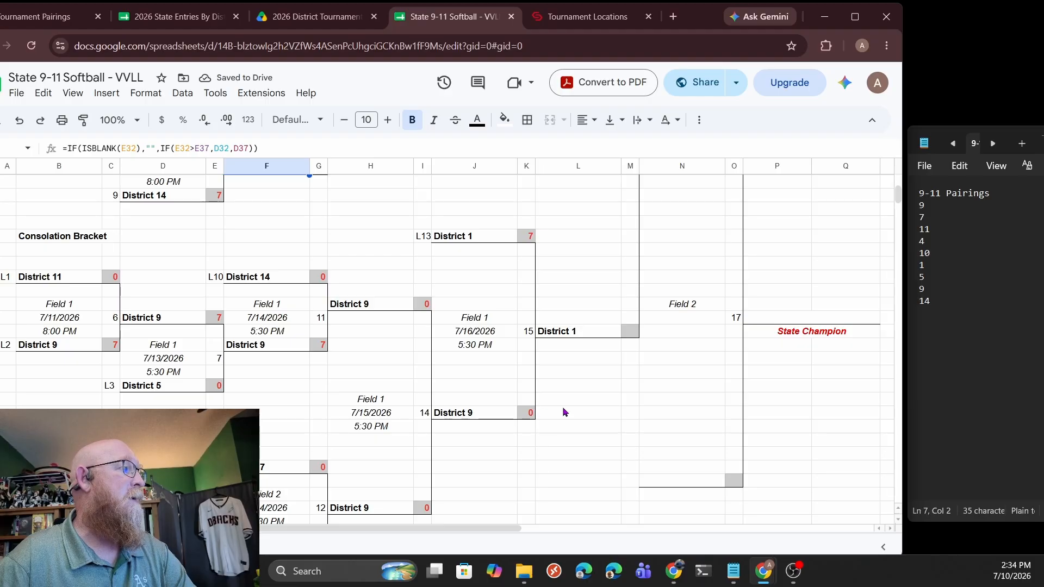
pyautogui.scroll(5, 572, 295)
pyautogui.scroll(5, 573, 295)
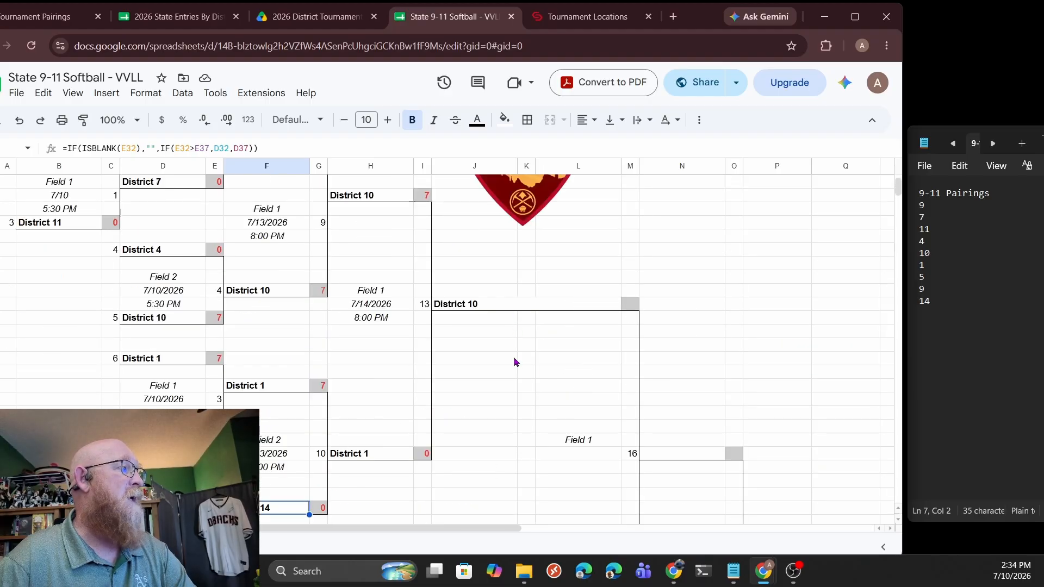
pyautogui.scroll(-10, 536, 425)
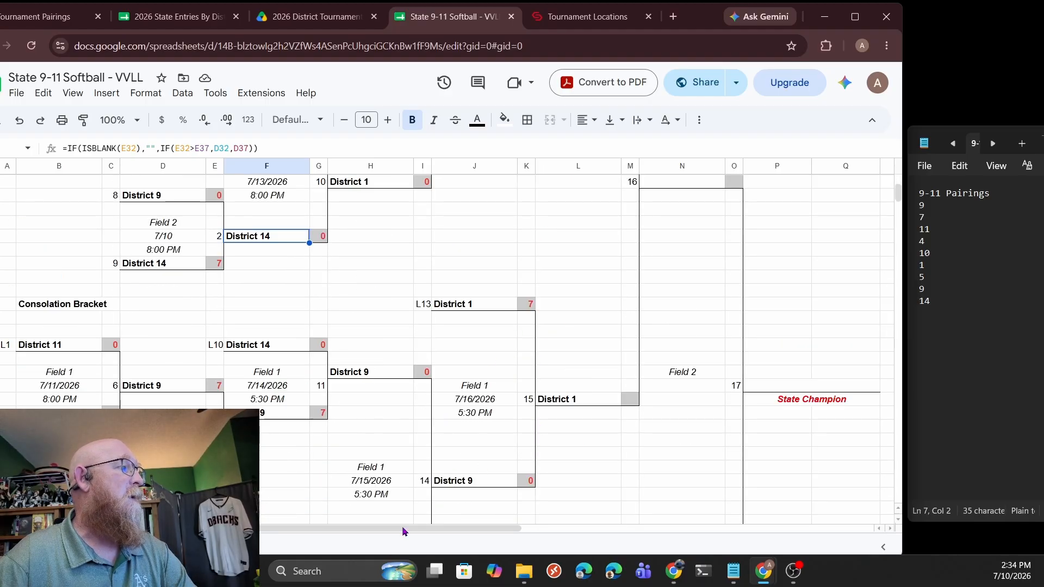
# Return to the game schedule sheet and set the dates of Game 16 to 7/17/26 and Game 17 to 7/18/26
pyautogui.click(136, 546)
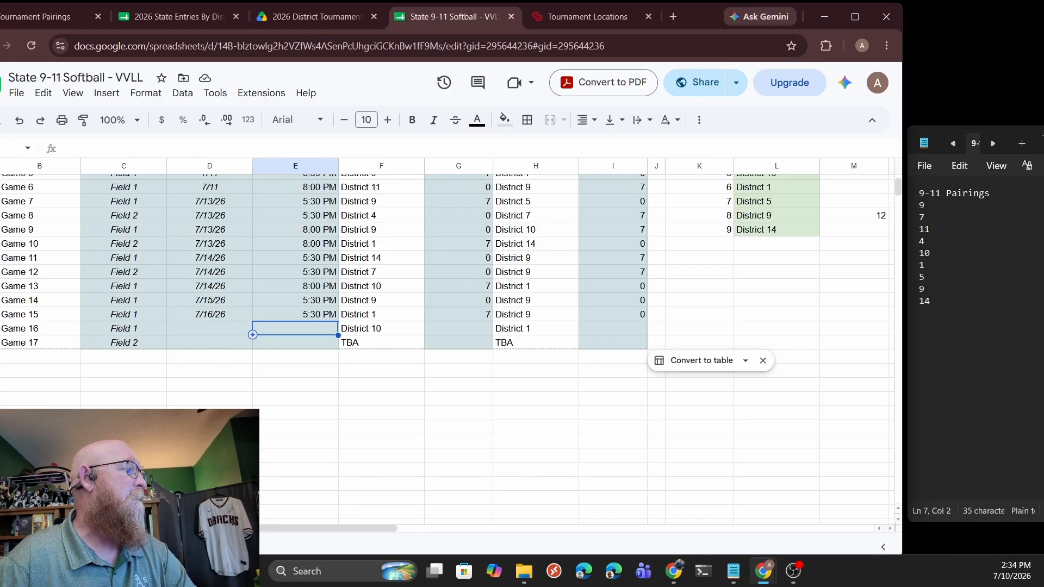
pyautogui.click(213, 332)
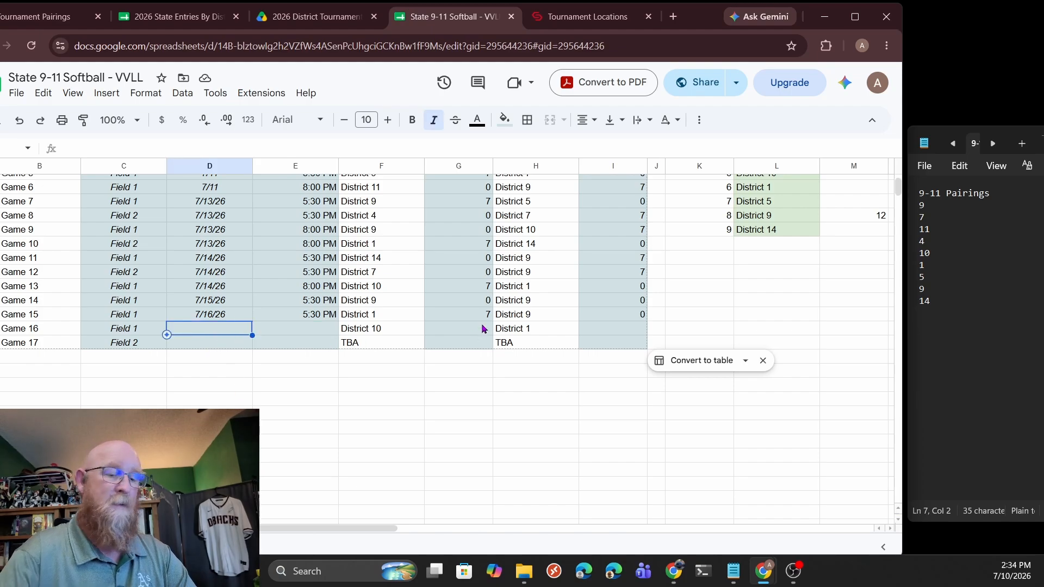
pyautogui.write('7/17')
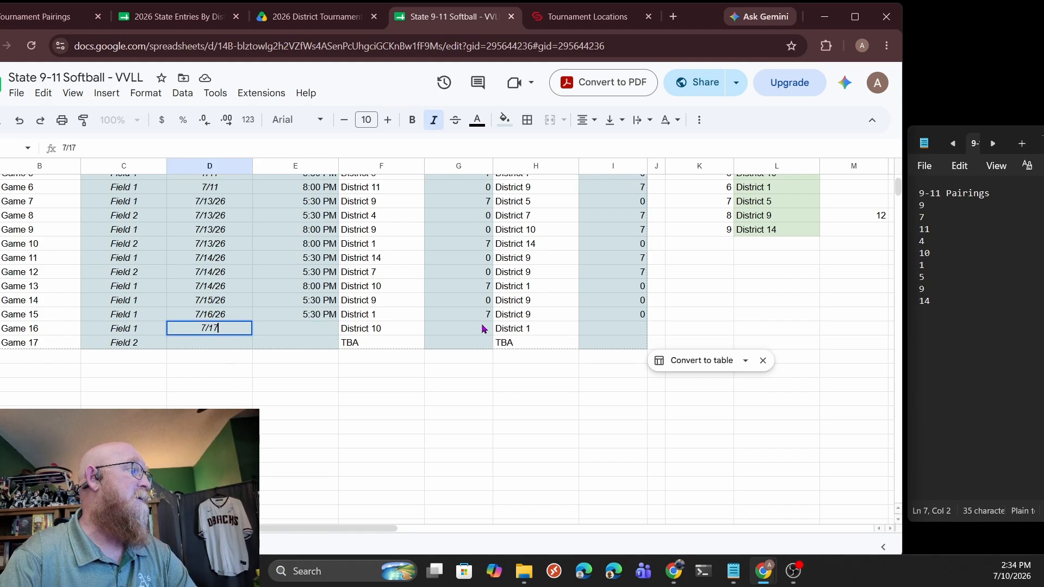
pyautogui.press('Return')
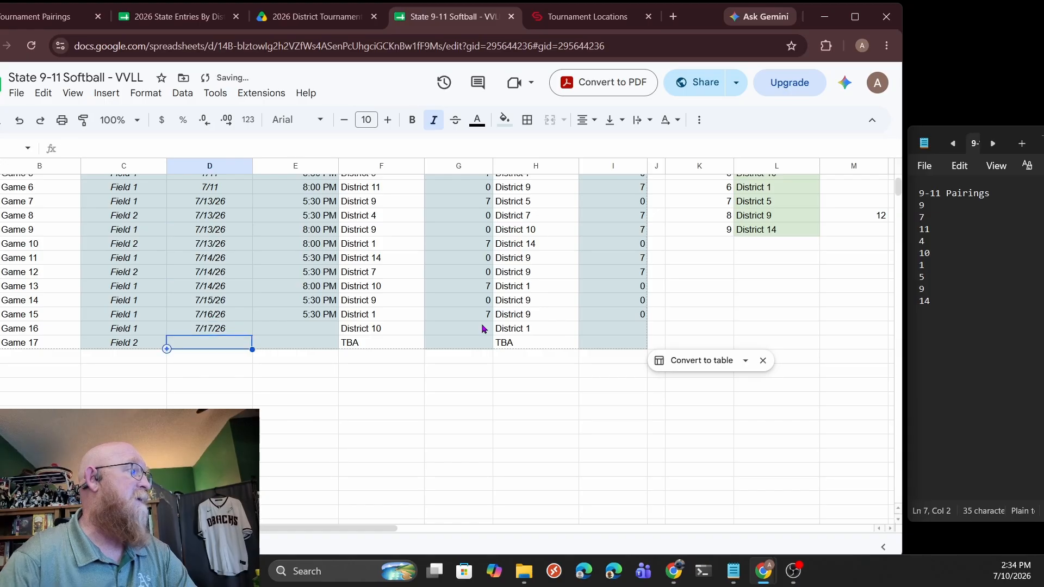
pyautogui.write('7/18')
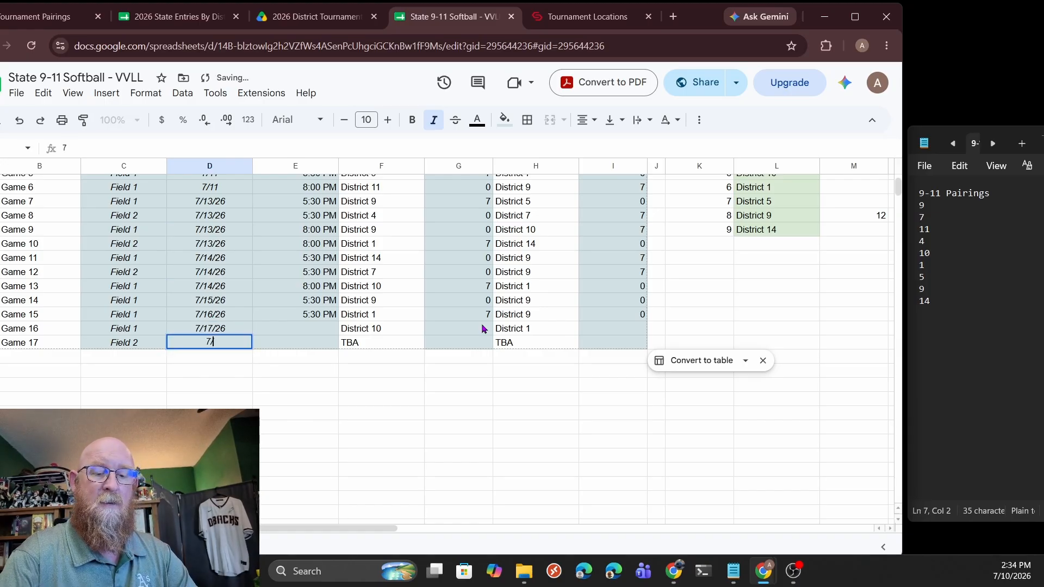
pyautogui.press('Tab')
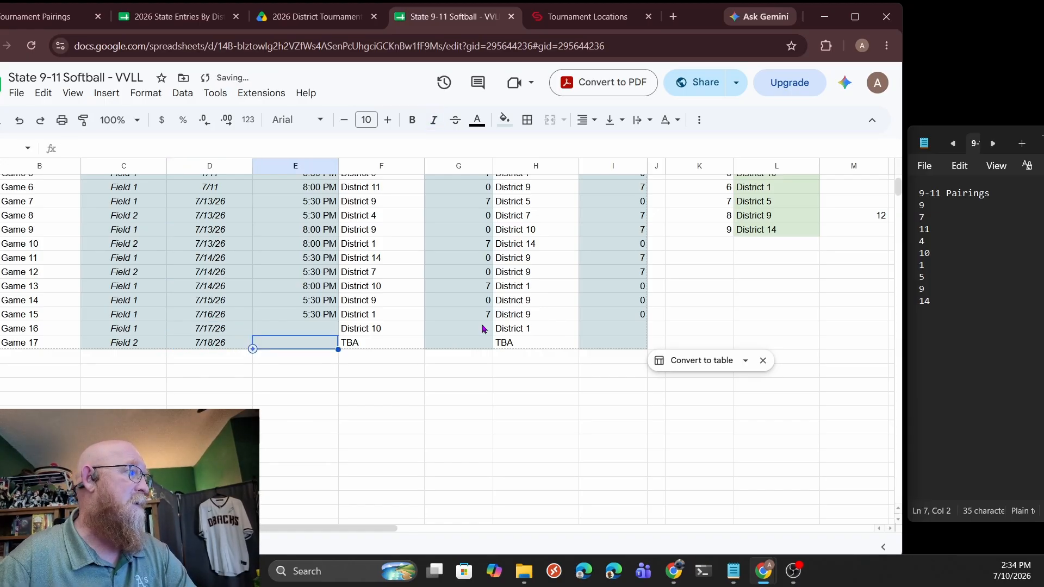
# Set Game 16's time to 6:00 PM and copy it into Game 17
pyautogui.press('Up')
pyautogui.press('Up')
pyautogui.press('Down')
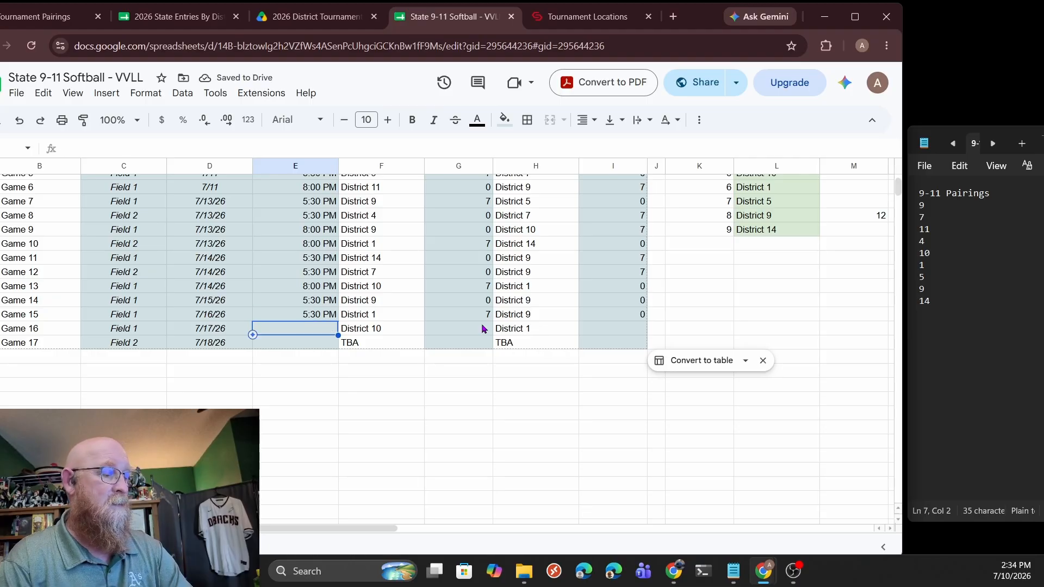
pyautogui.write('6')
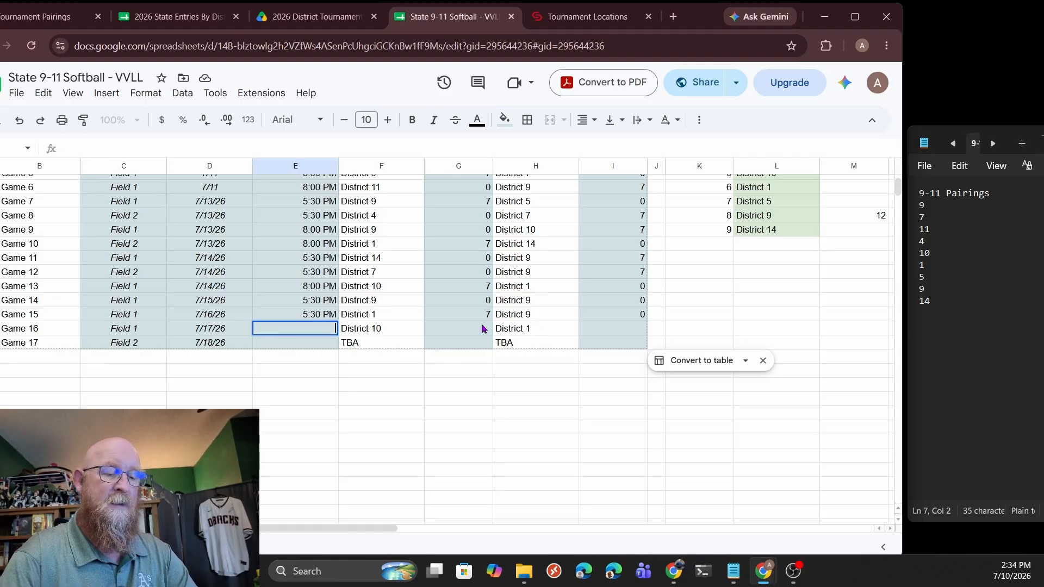
pyautogui.write('8:00')
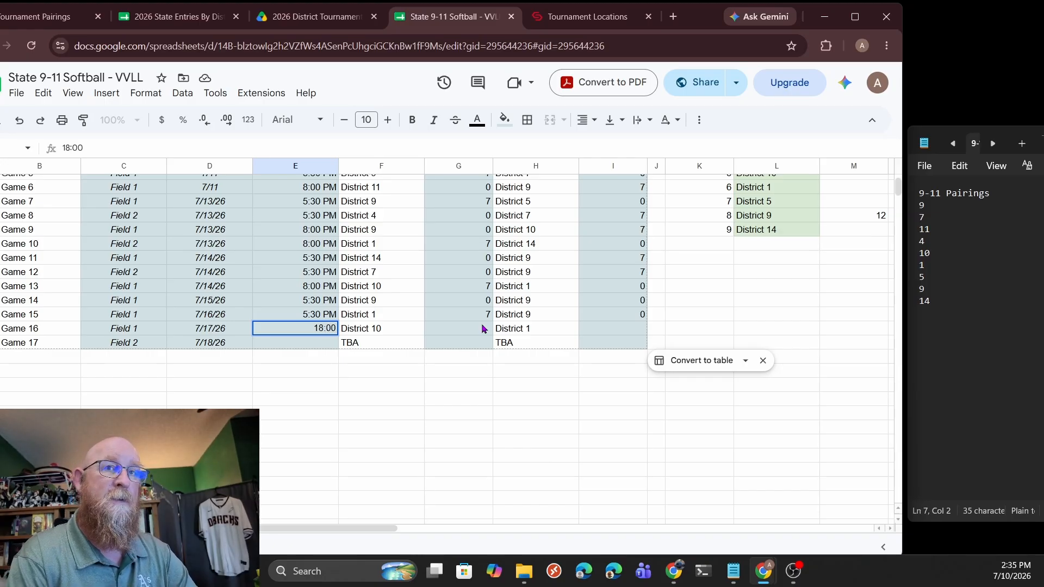
pyautogui.press('Return')
pyautogui.press('Up')
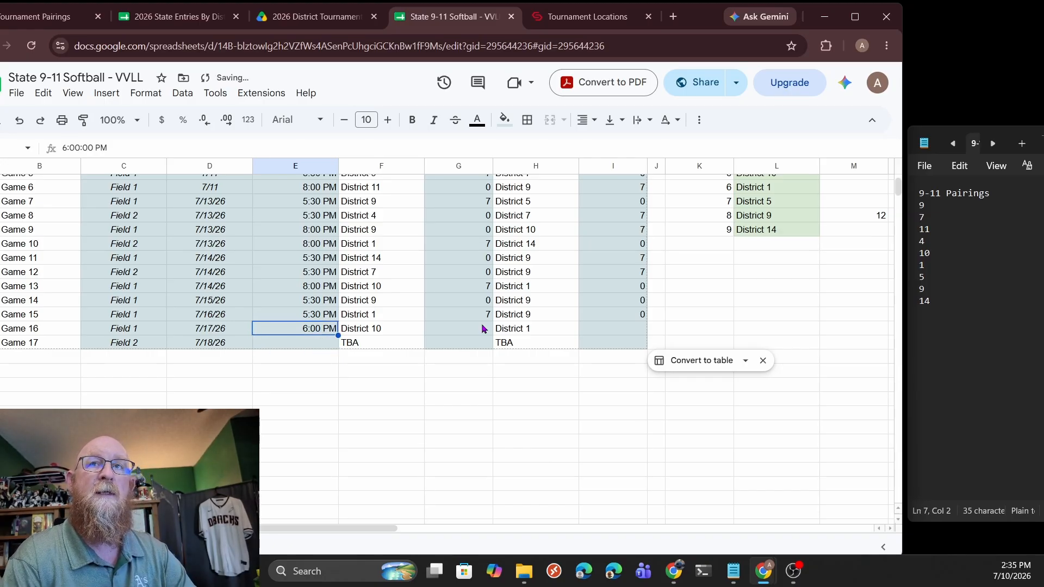
pyautogui.hotkey('ctrl', 'c')
pyautogui.press('Down')
pyautogui.hotkey('ctrl', 'v')
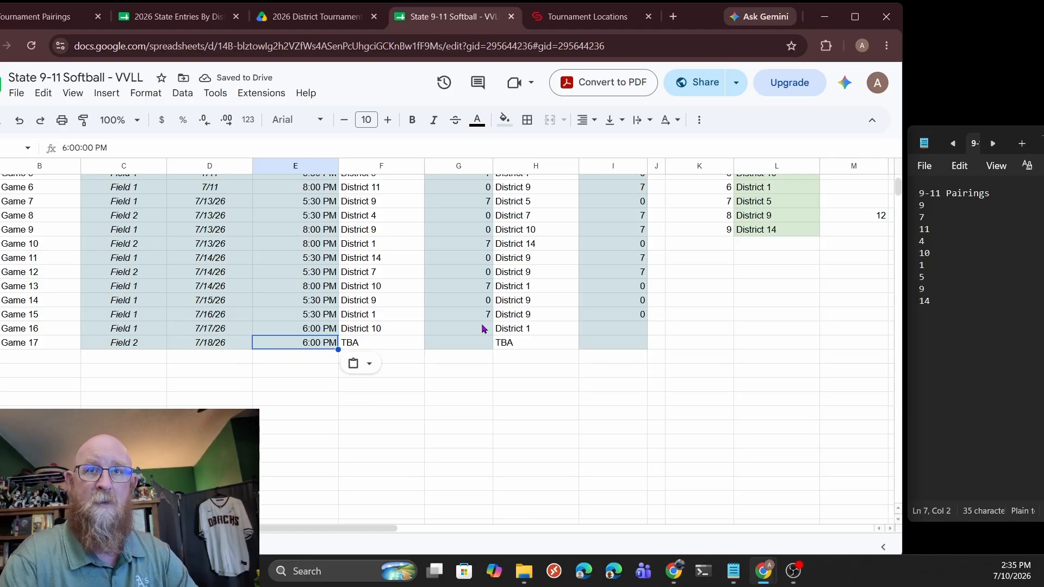
# Enter the Game 16 score as 0 for District 10 and 7 for District 1
pyautogui.press('Up')
pyautogui.press('Right')
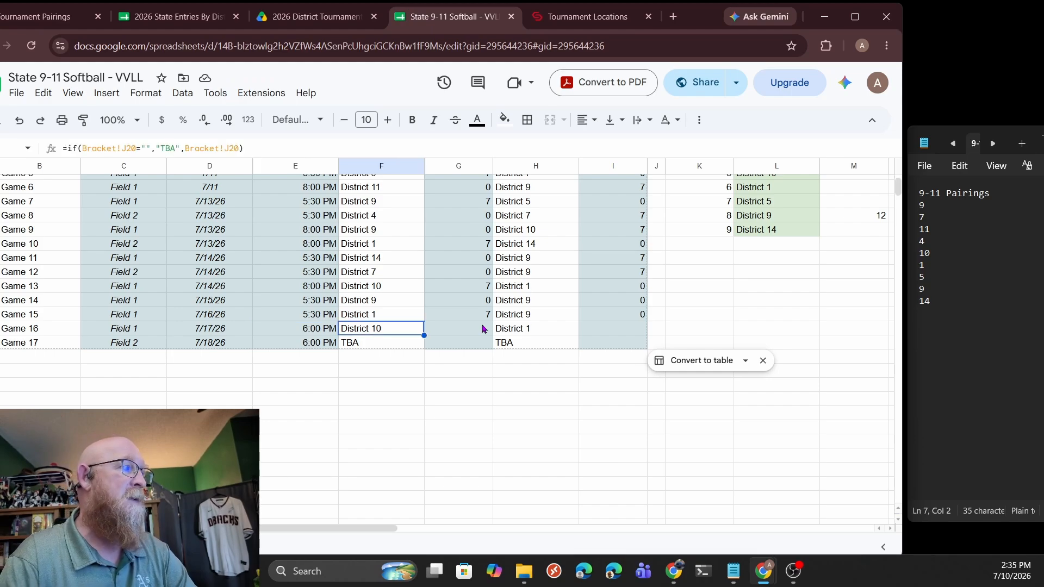
pyautogui.press('Right')
pyautogui.write('0')
pyautogui.press('Right')
pyautogui.press('Right')
pyautogui.write('7')
pyautogui.press('Right')
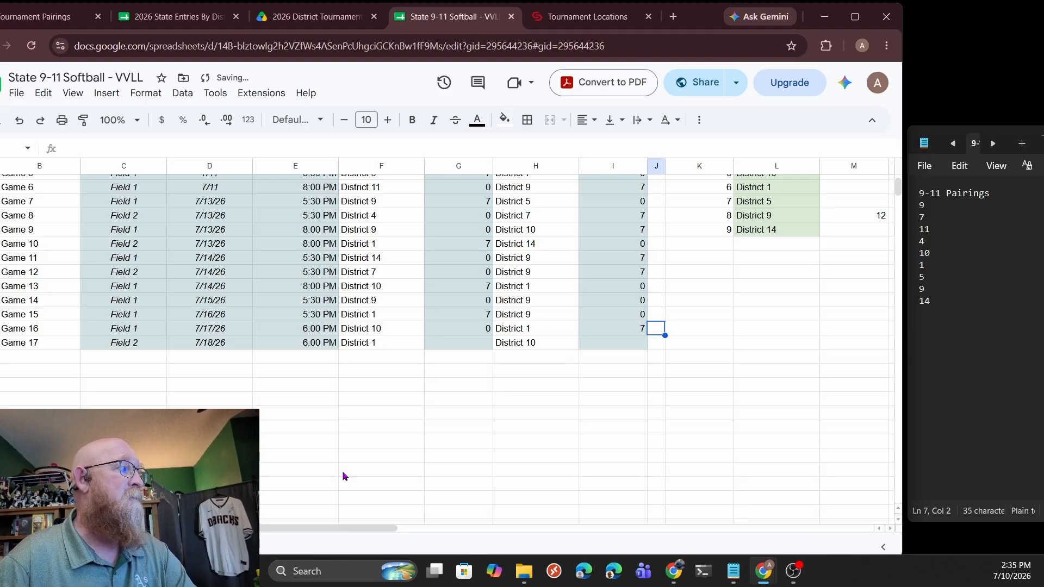
# Check Game 16's result and the teams, date and time of Game 17 on the bracket sheet
pyautogui.click(82, 546)
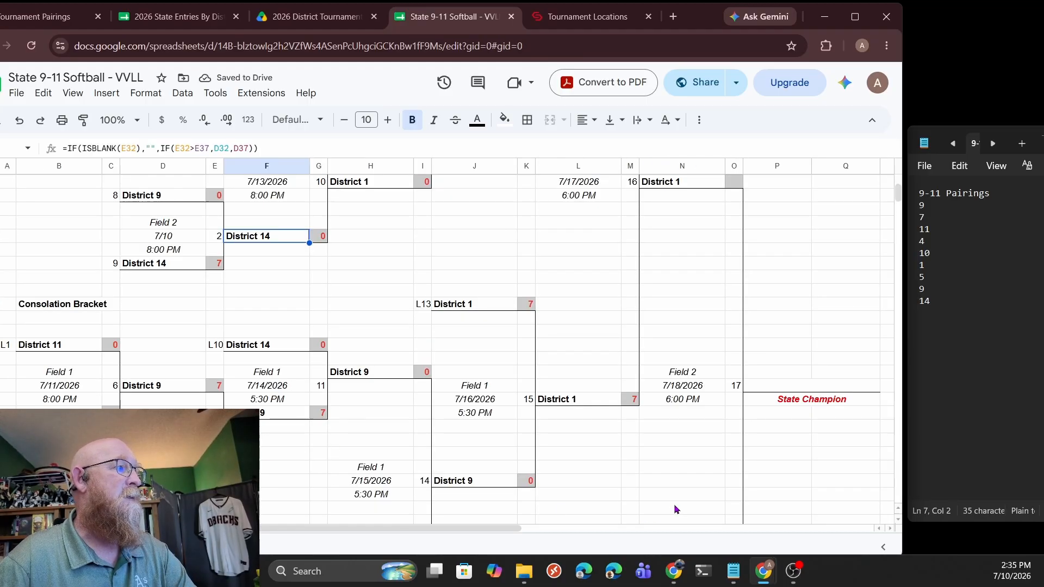
pyautogui.scroll(5, 690, 484)
pyautogui.scroll(5, 654, 325)
pyautogui.scroll(-10, 624, 340)
pyautogui.scroll(-7, 706, 375)
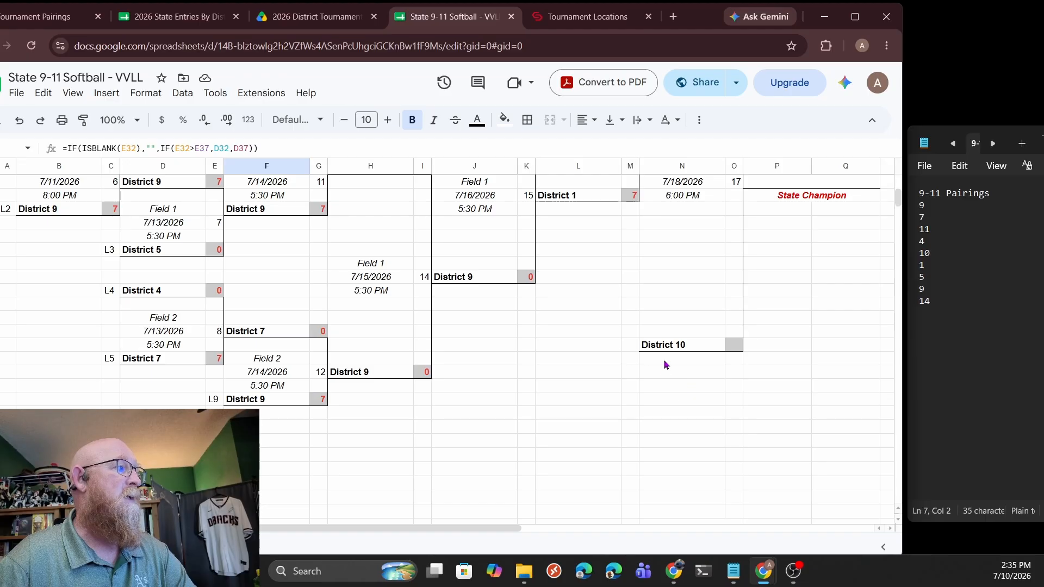
pyautogui.scroll(5, 663, 361)
pyautogui.scroll(2, 685, 365)
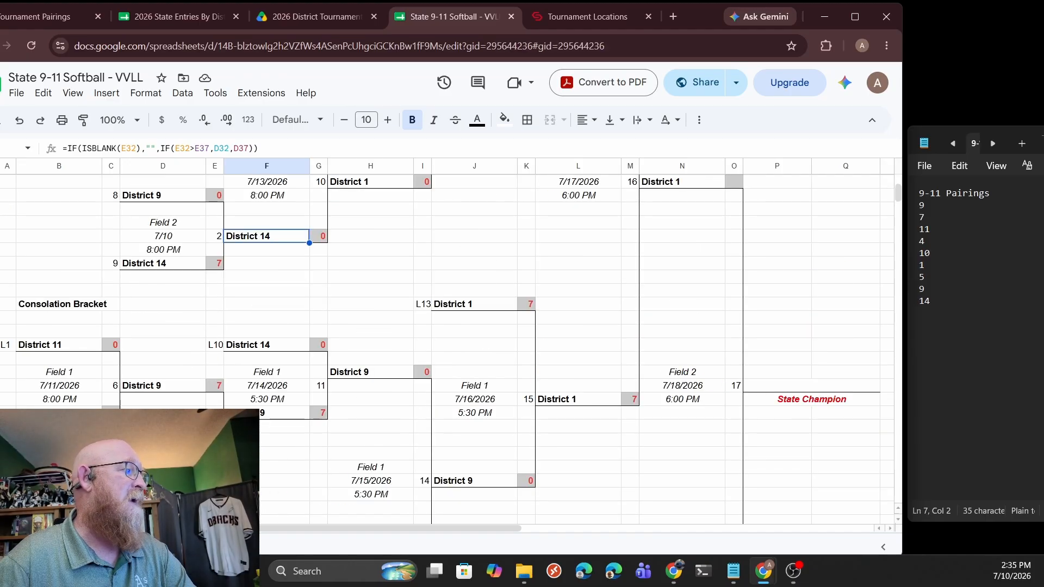
# Return to the game schedule sheet and enter the Game 17 score as 7 for District 1 and 1 for District 10
pyautogui.click(141, 546)
pyautogui.click(442, 348)
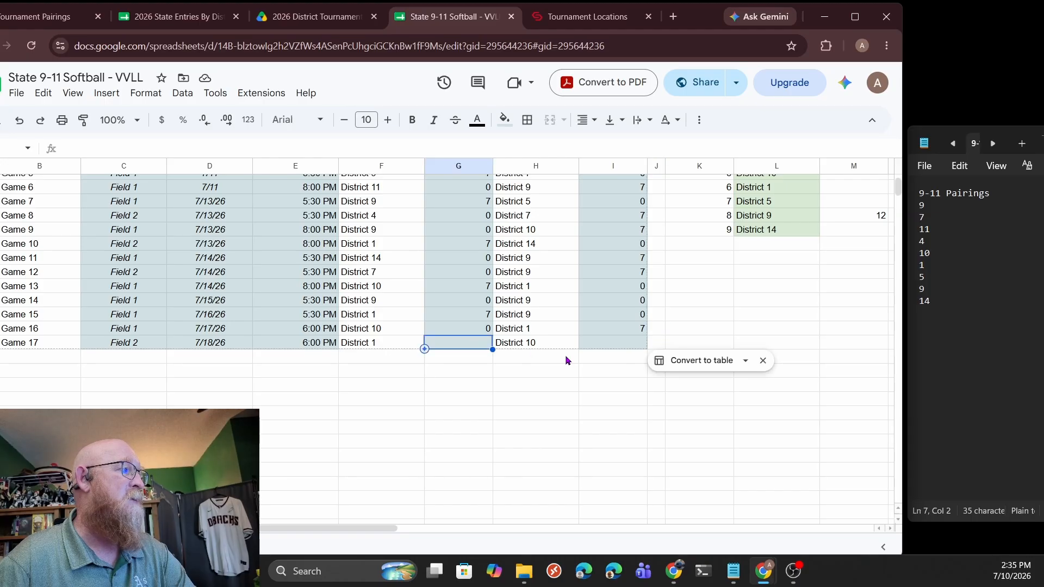
pyautogui.write('7')
pyautogui.press('Tab')
pyautogui.press('Tab')
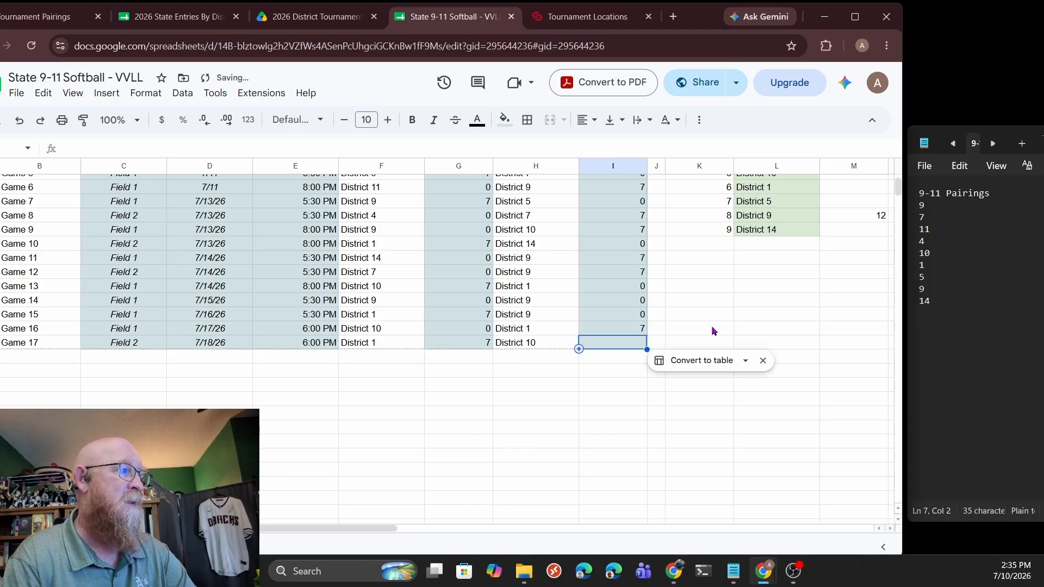
pyautogui.write('1')
pyautogui.press('Return')
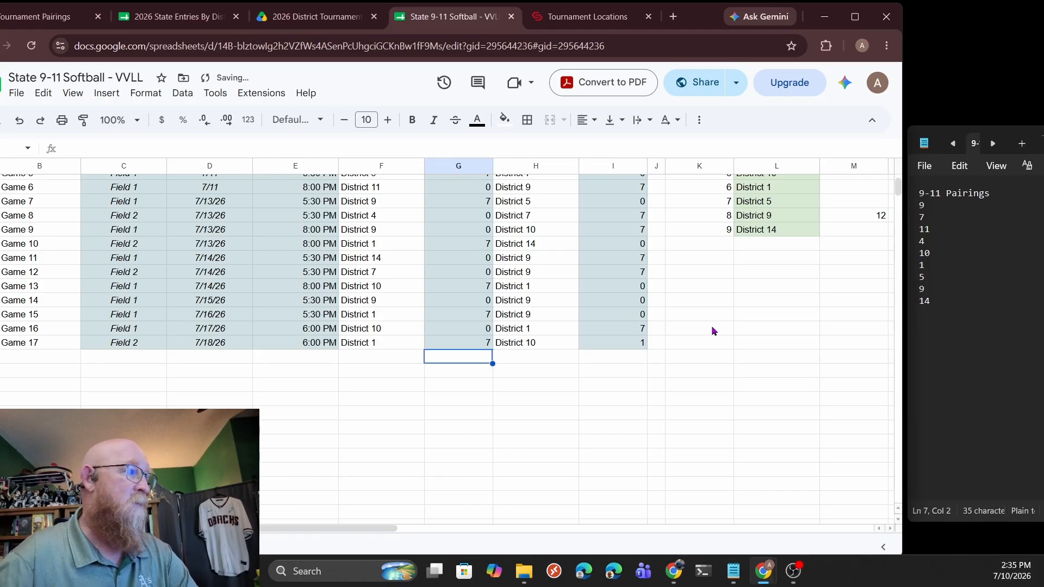
# Check the Game 17 result and the State Champion slot on the bracket sheet, and return to the game schedule sheet
pyautogui.click(81, 547)
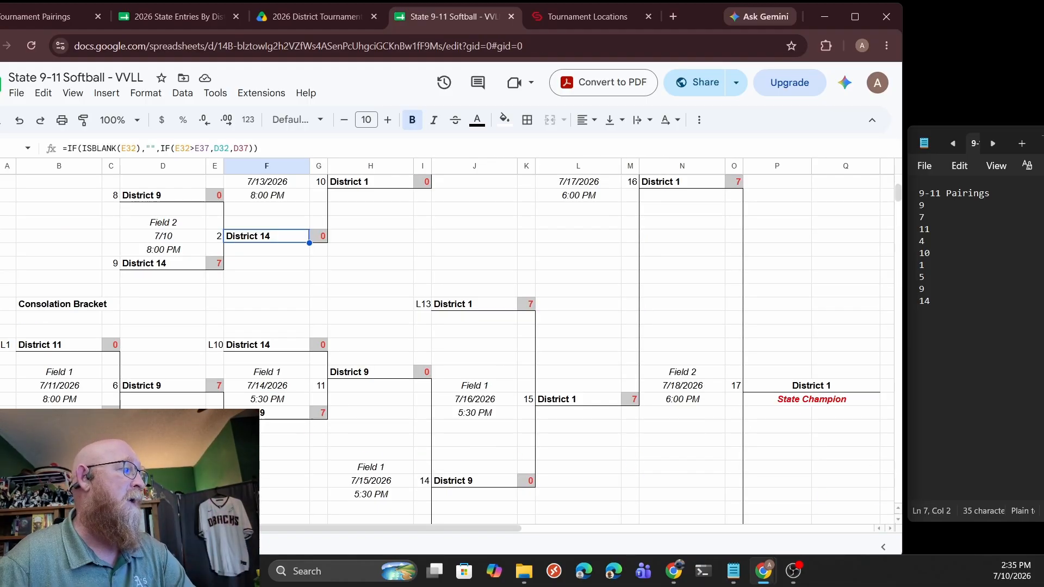
pyautogui.click(130, 547)
# Clear all Team 1 scores from Game 1 through Game 17 on the game schedule sheet
pyautogui.scroll(3, 487, 322)
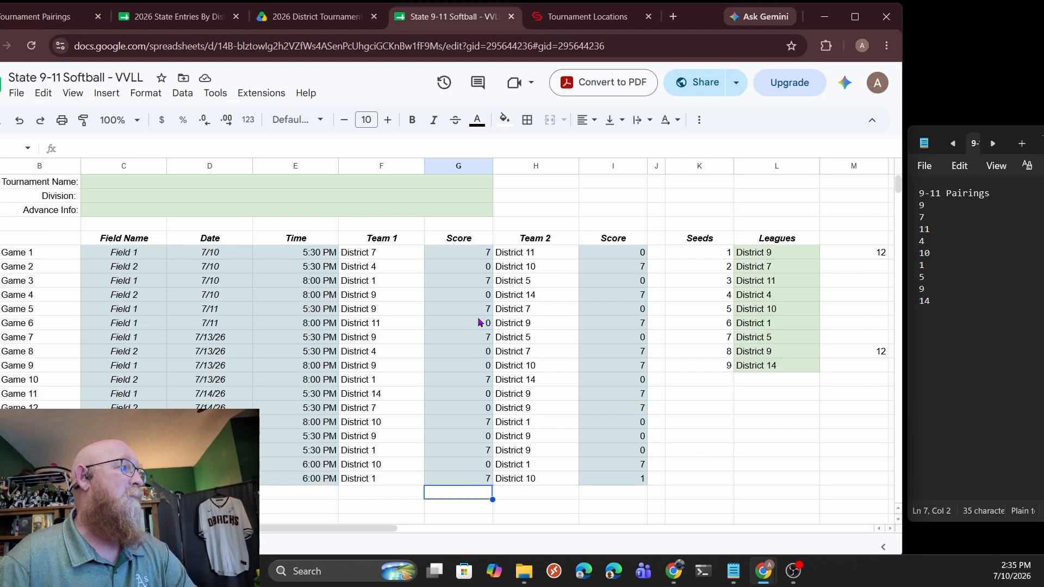
pyautogui.click(459, 252)
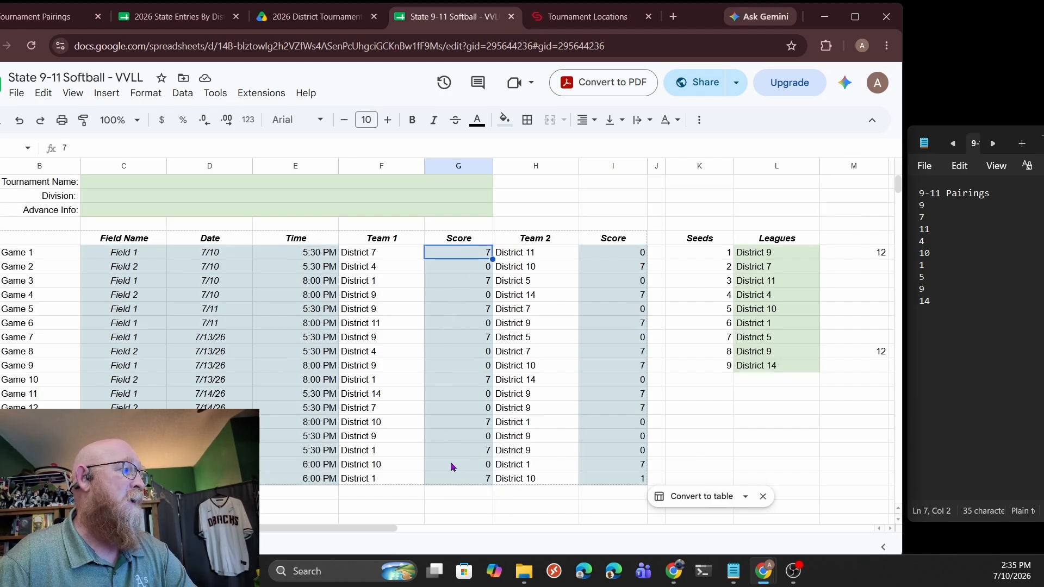
pyautogui.keyDown('shift'); pyautogui.click(456, 478); pyautogui.keyUp('shift')
pyautogui.press('Delete')
# Clear all Team 2 scores from Game 1 through Game 17
pyautogui.press('Right')
pyautogui.press('Right')
pyautogui.hotkey('shift', 'Down')
pyautogui.hotkey('shift', 'Down')
pyautogui.hotkey('shift', 'Down')
pyautogui.hotkey('shift', 'Down')
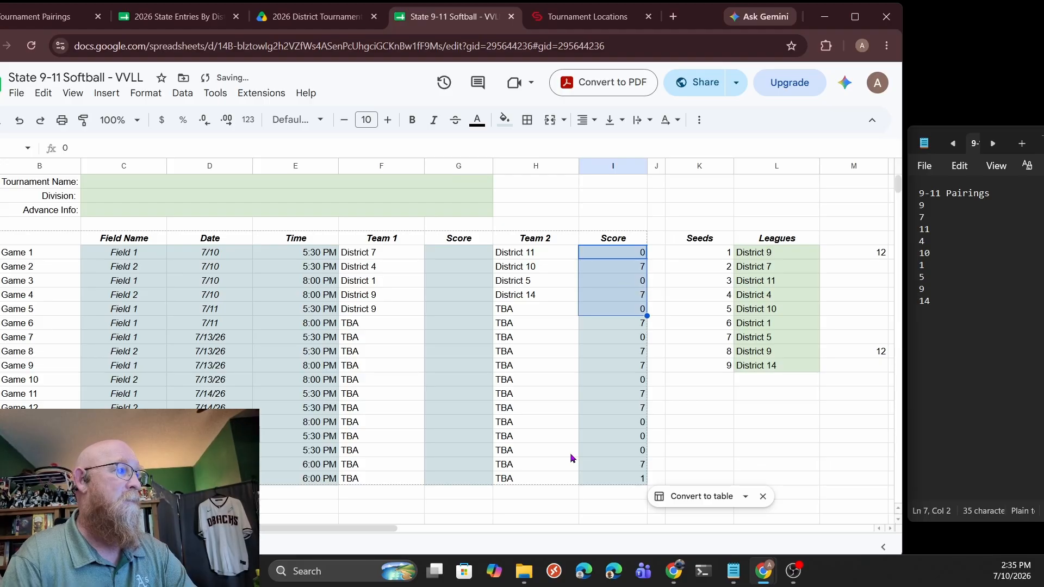
pyautogui.hotkey('shift', 'Down')
pyautogui.hotkey('shift', 'Down')
pyautogui.hotkey('shift', 'Down')
pyautogui.hotkey('shift', 'Down')
pyautogui.hotkey('shift', 'Down')
pyautogui.hotkey('shift', 'Down')
pyautogui.hotkey('shift', 'Down')
pyautogui.hotkey('shift', 'Down')
pyautogui.hotkey('shift', 'Down')
pyautogui.hotkey('shift', 'Down')
pyautogui.hotkey('shift', 'Down')
pyautogui.hotkey('shift', 'Down')
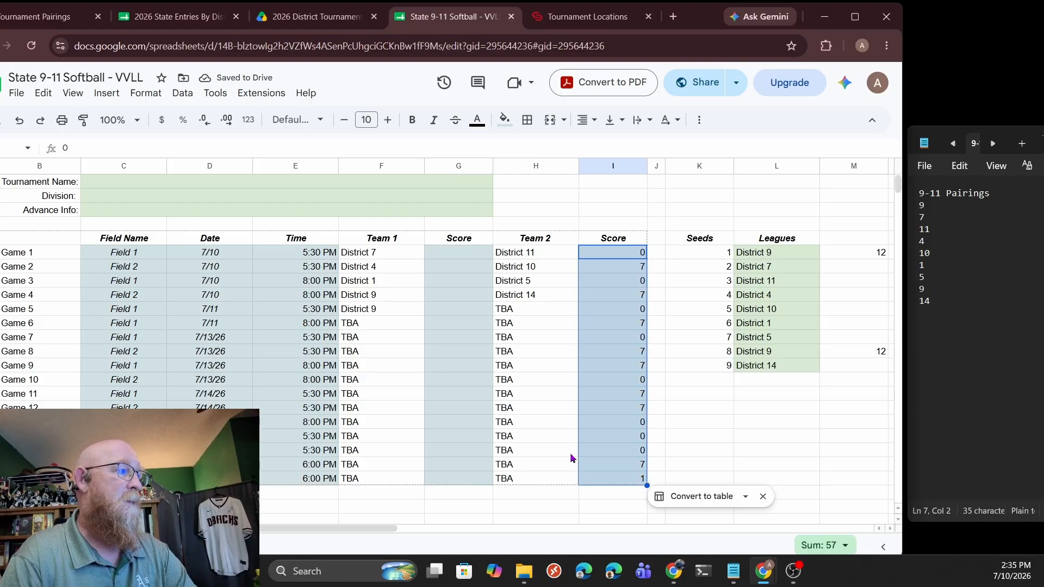
pyautogui.press('Delete')
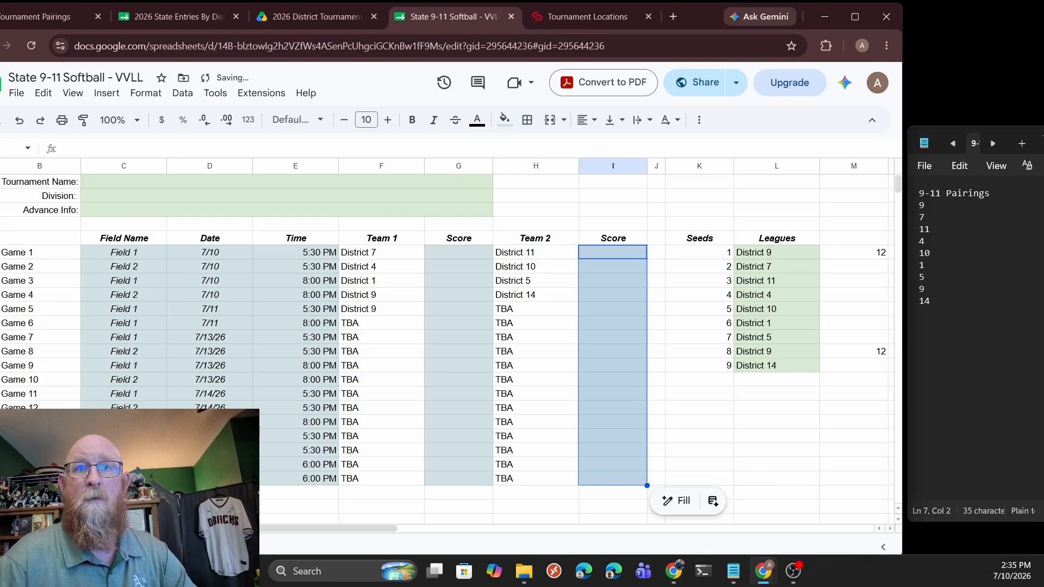